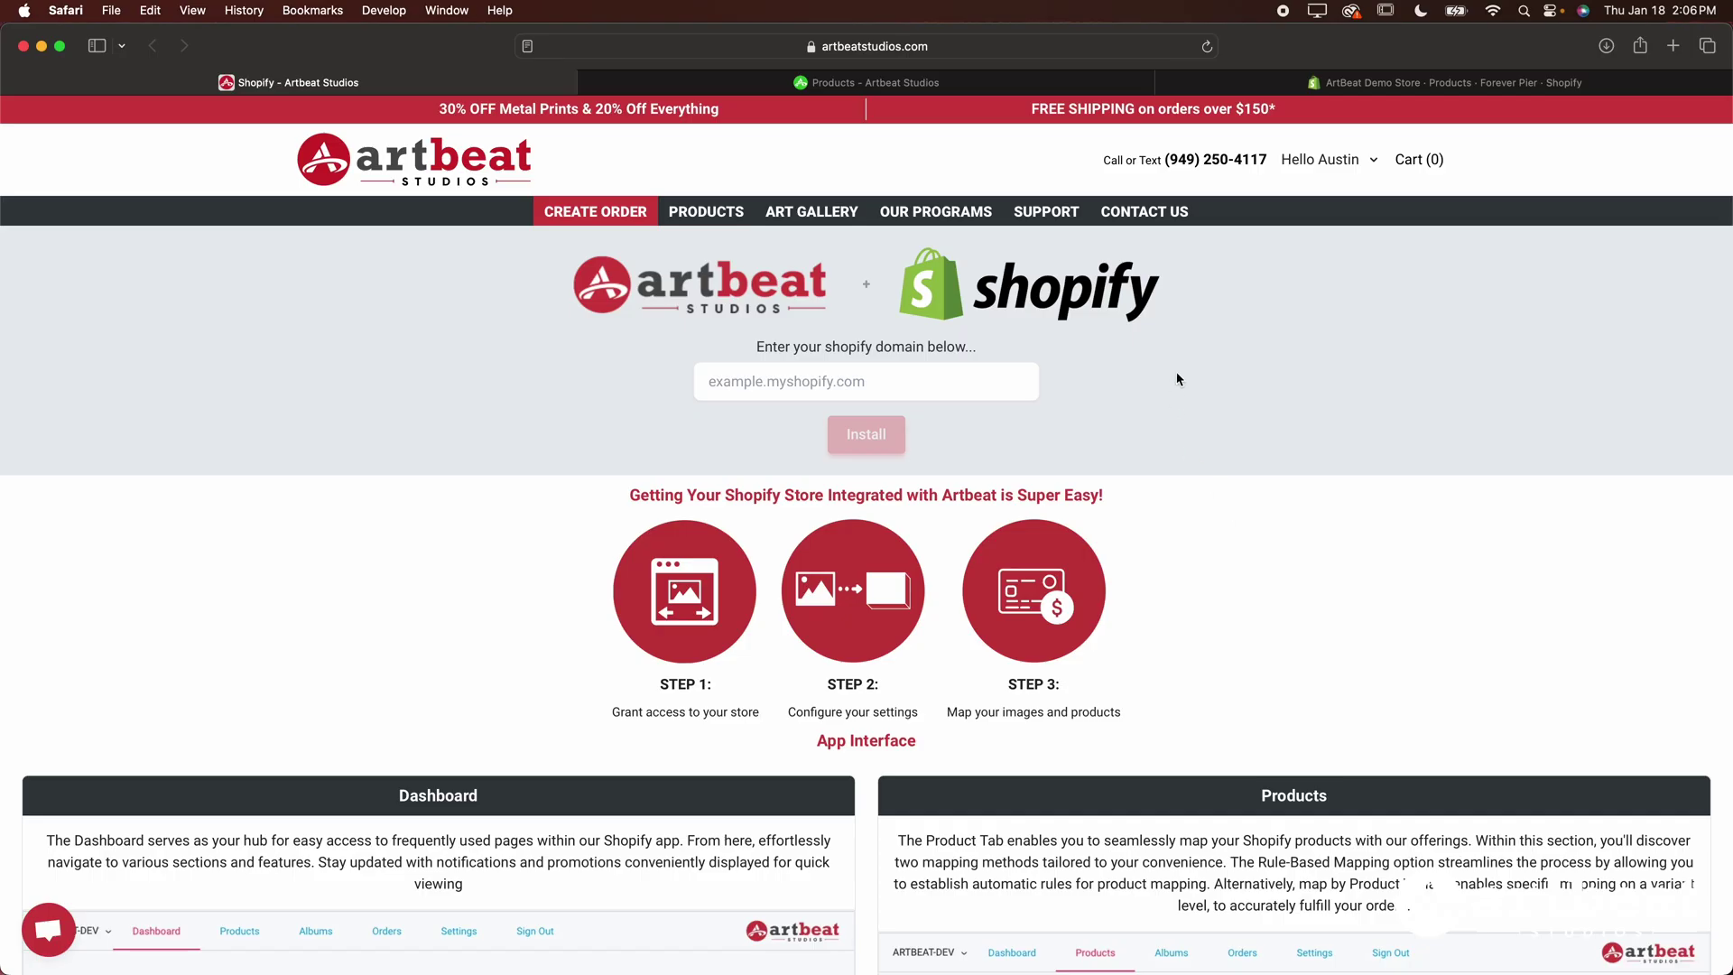
{"action": "scroll", "coordinate": [1128, 343], "scroll_direction": "up", "scroll_amount": 2}
{"action": "scroll", "coordinate": [991, 313], "scroll_direction": "down", "scroll_amount": 5}
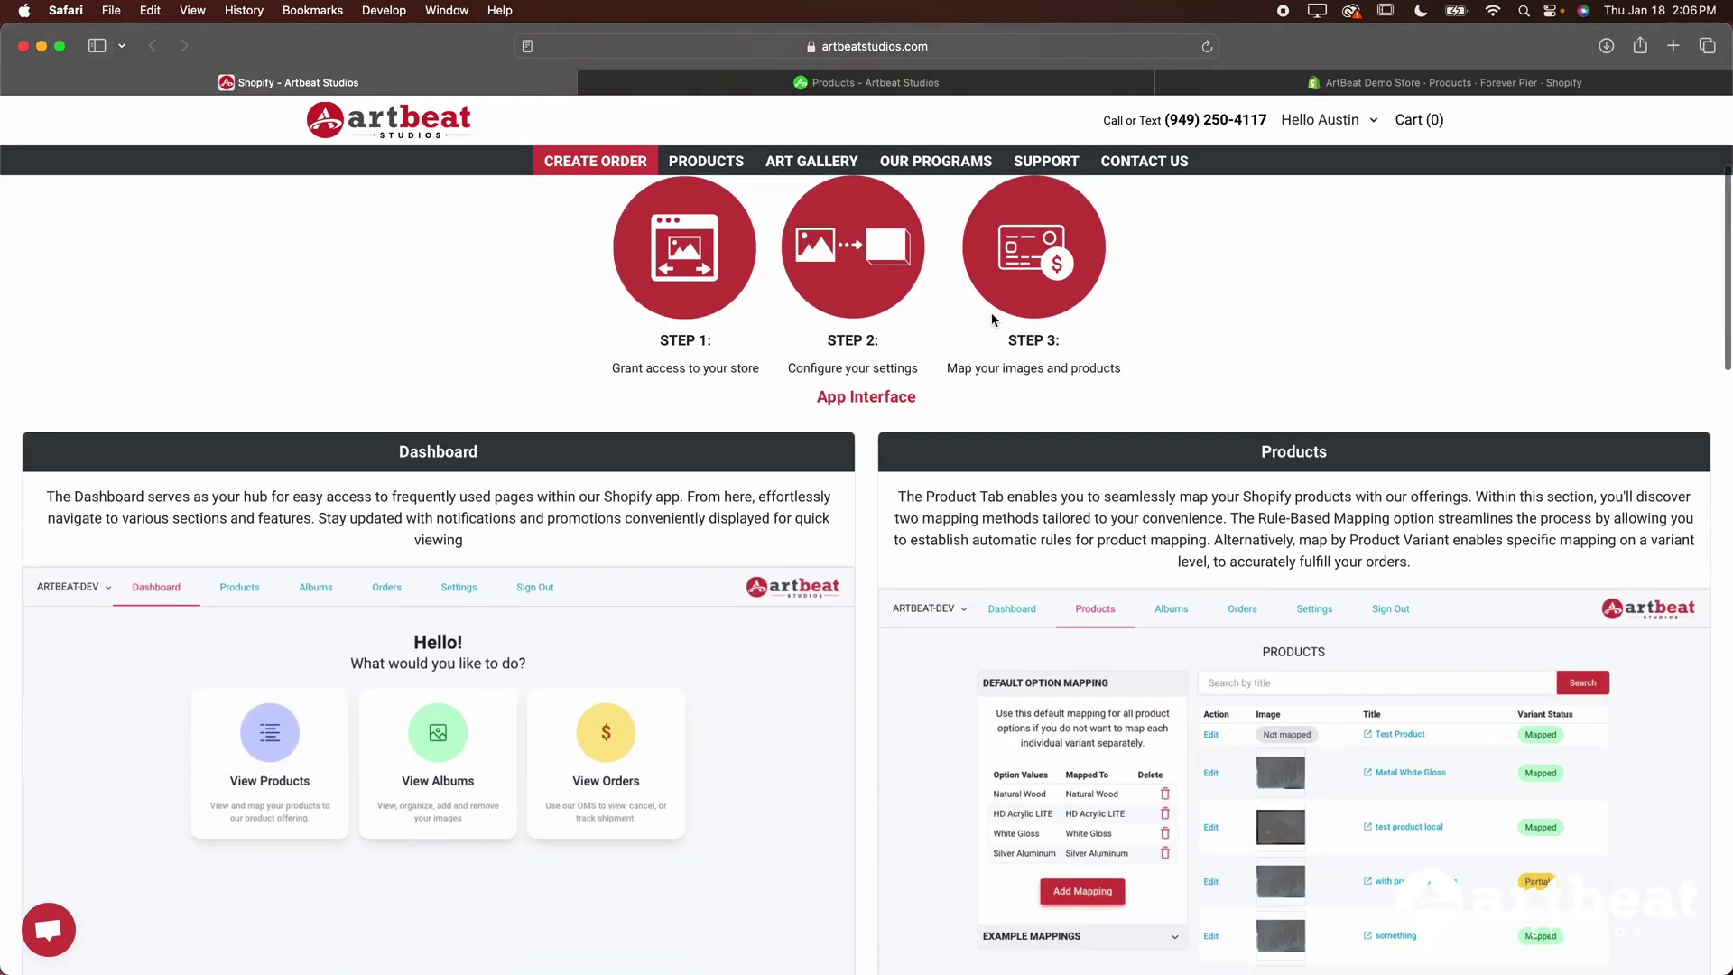
{"action": "scroll", "coordinate": [991, 318], "scroll_direction": "down", "scroll_amount": 6}
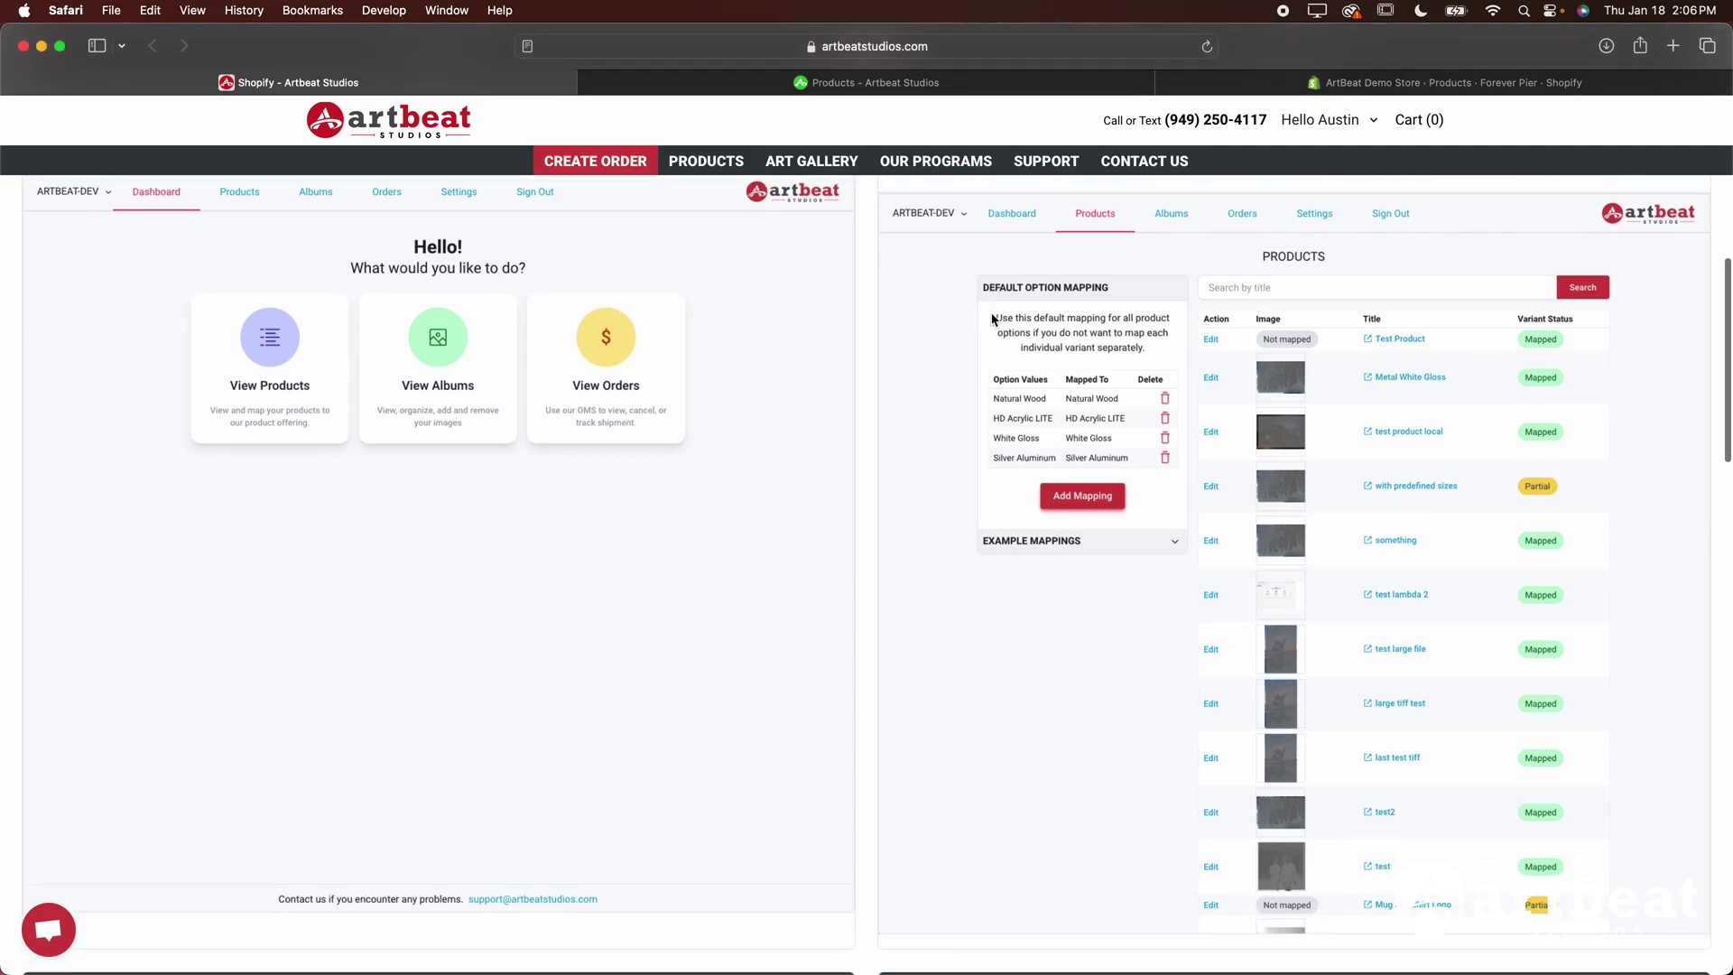
{"action": "scroll", "coordinate": [991, 318], "scroll_direction": "down", "scroll_amount": 20}
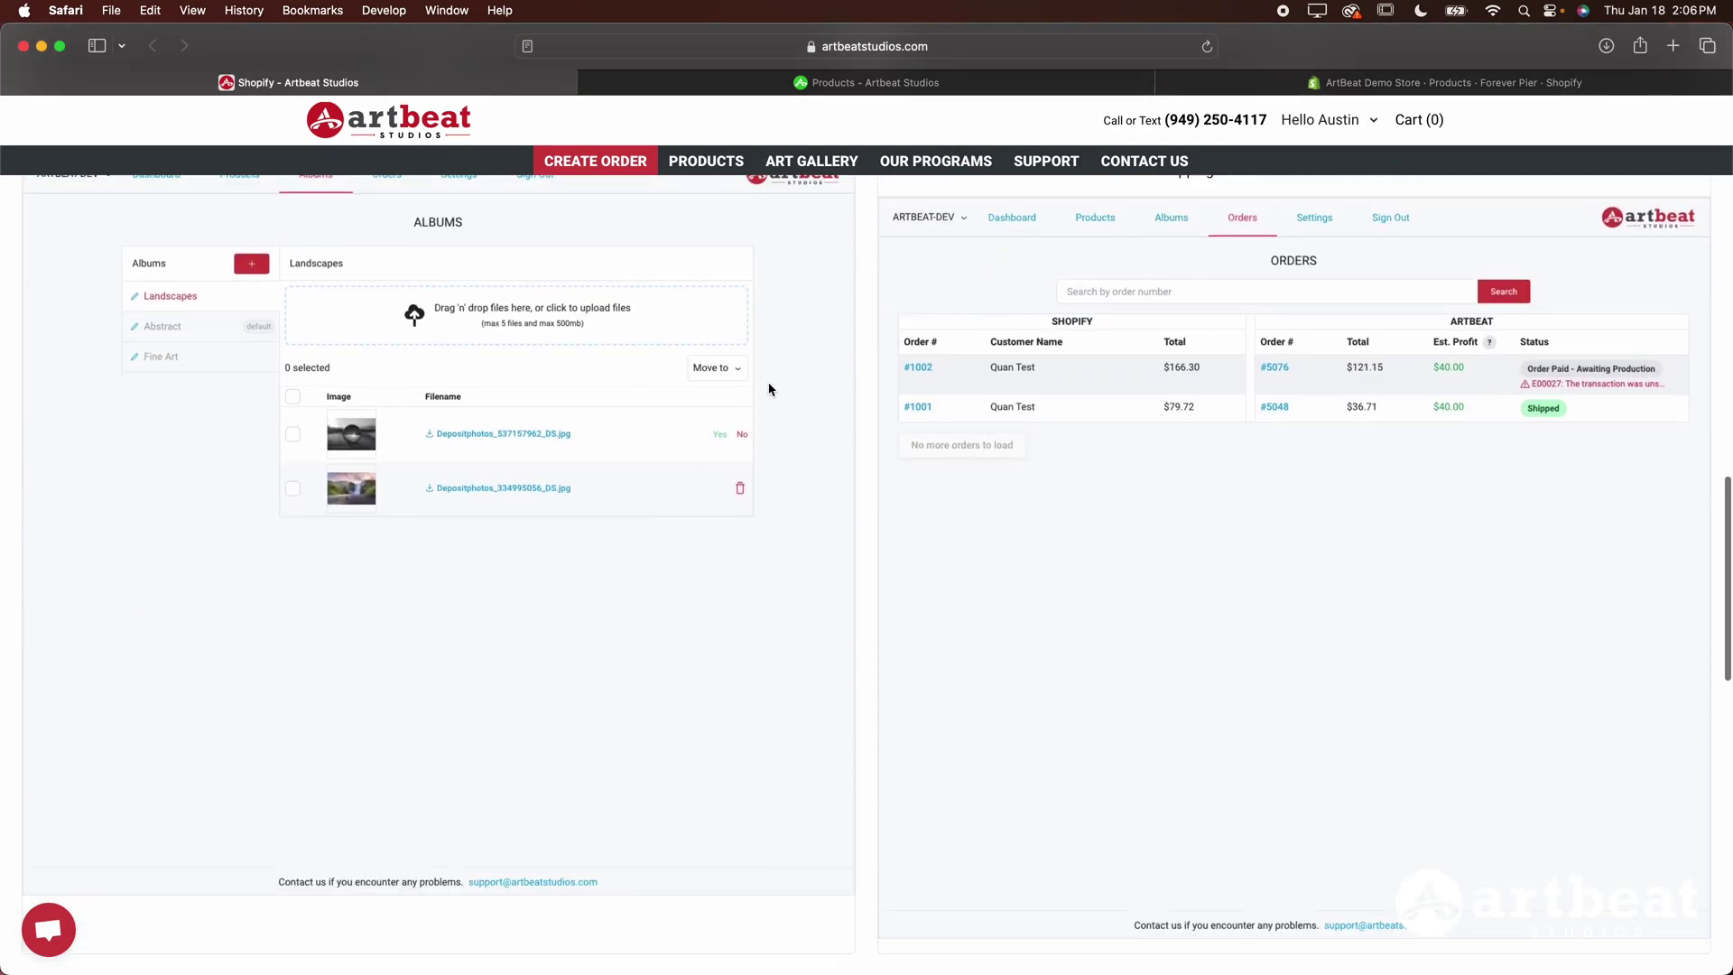
{"action": "scroll", "coordinate": [770, 389], "scroll_direction": "up", "scroll_amount": 12}
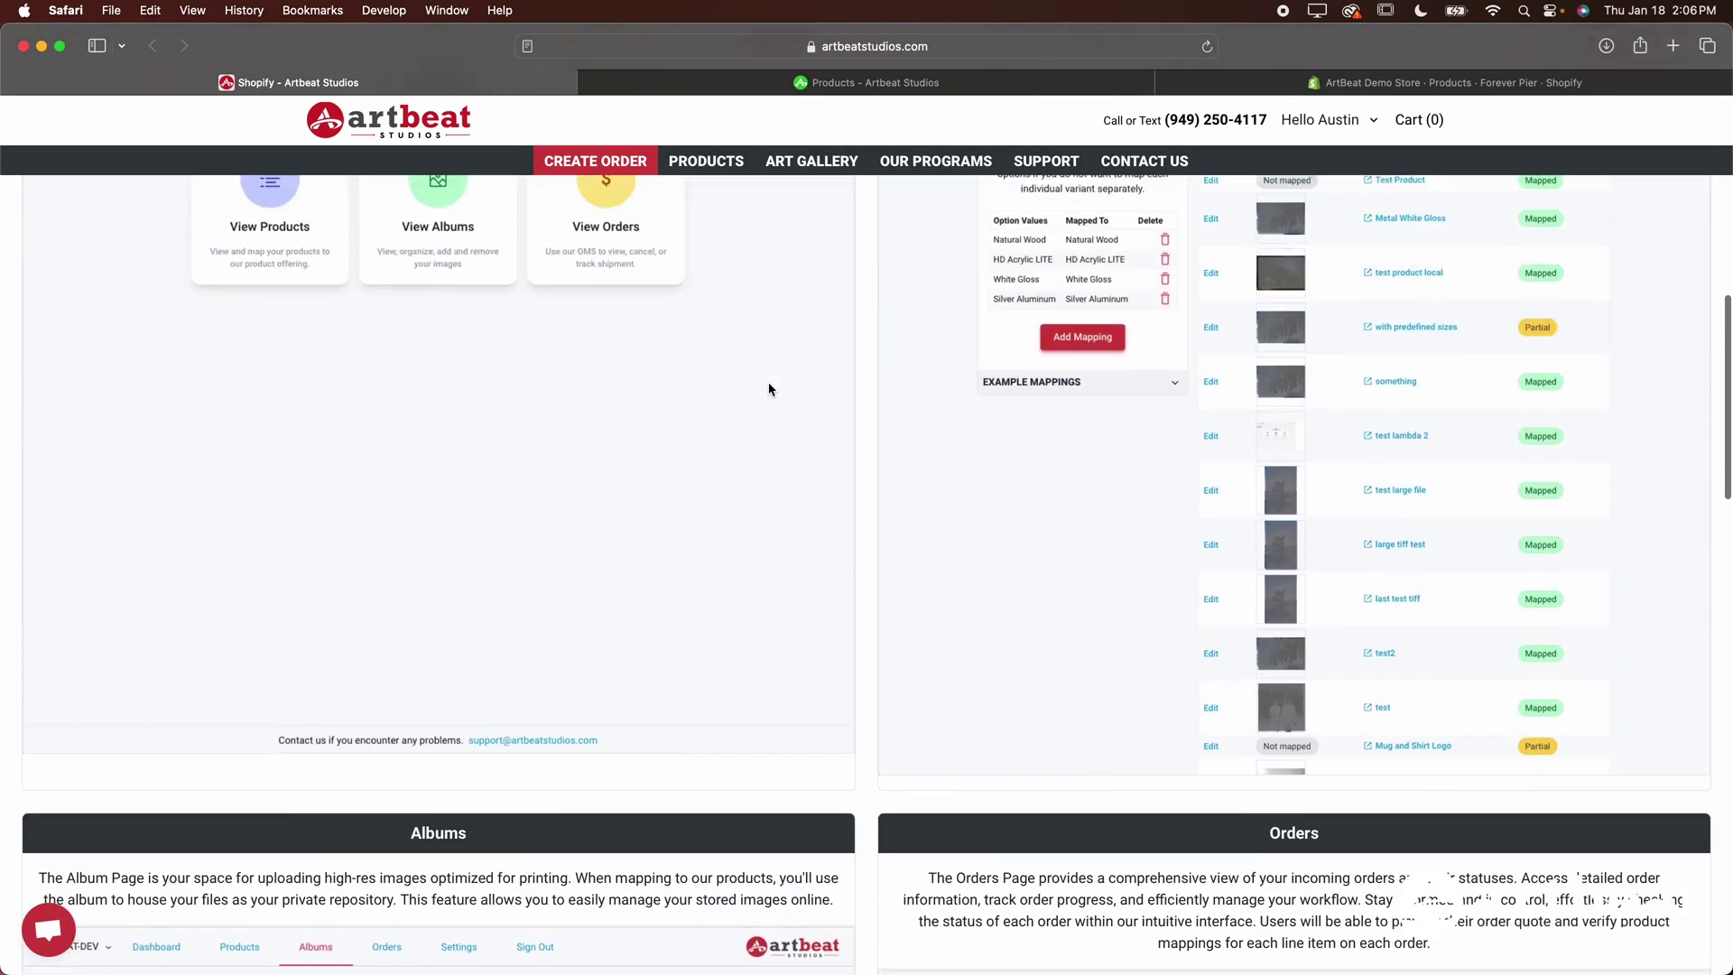
{"action": "scroll", "coordinate": [770, 389], "scroll_direction": "up", "scroll_amount": 15}
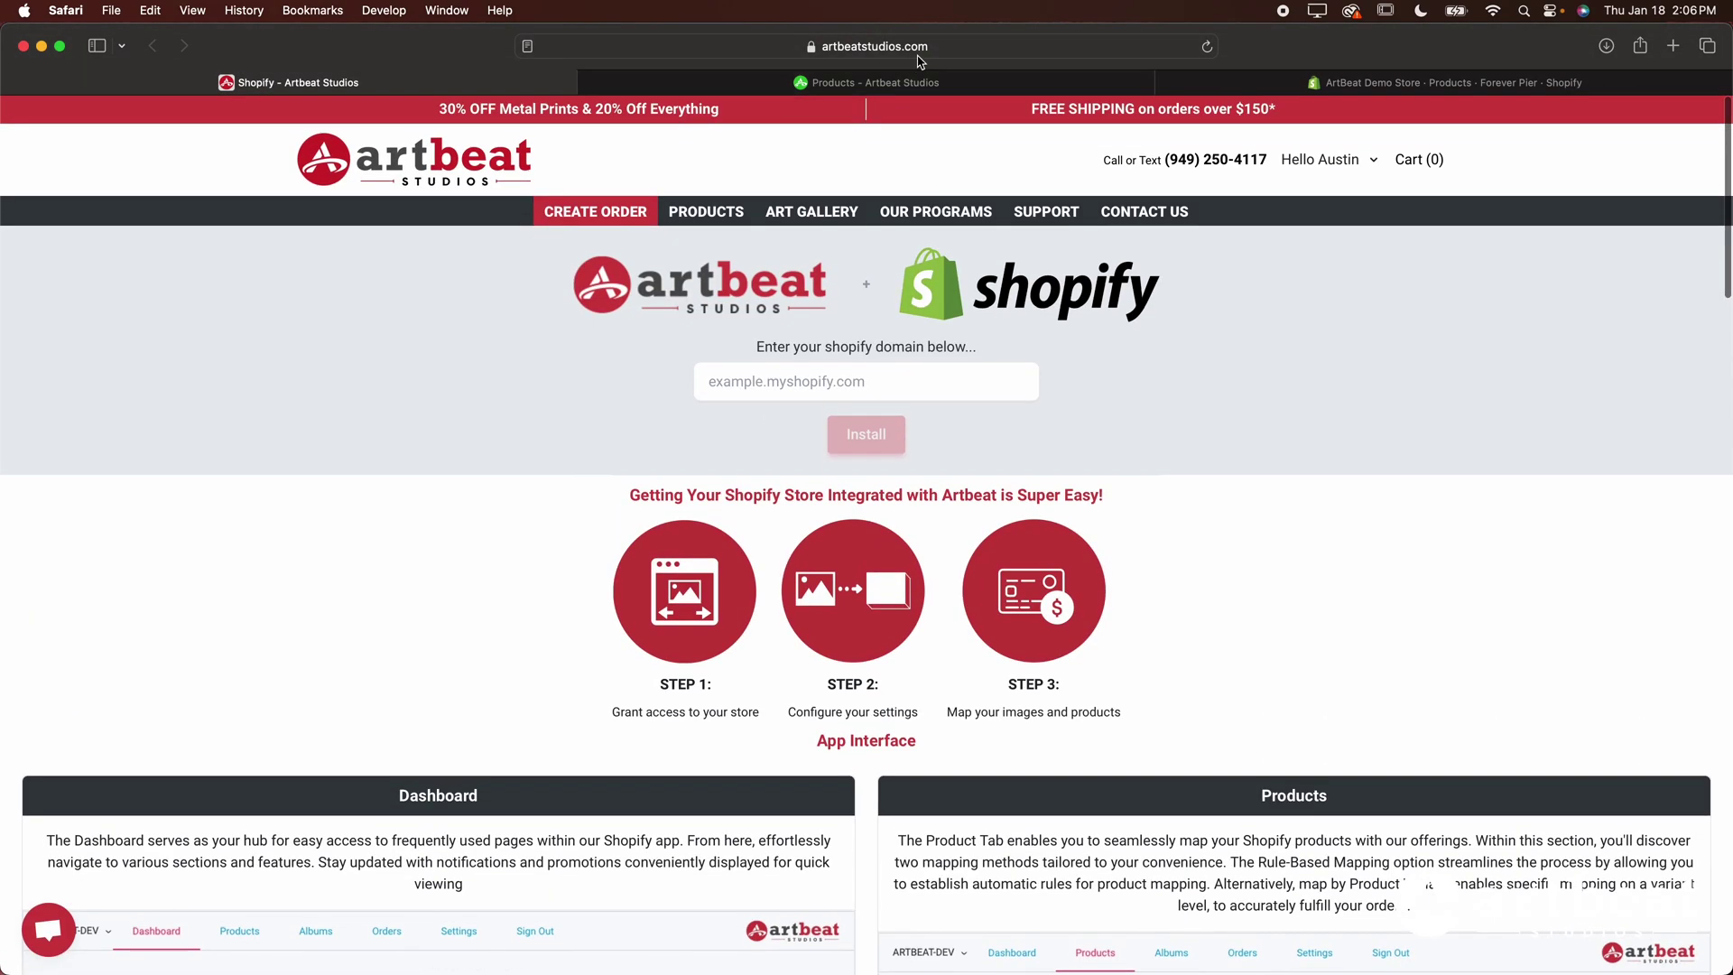
{"action": "left_click", "coordinate": [918, 56]}
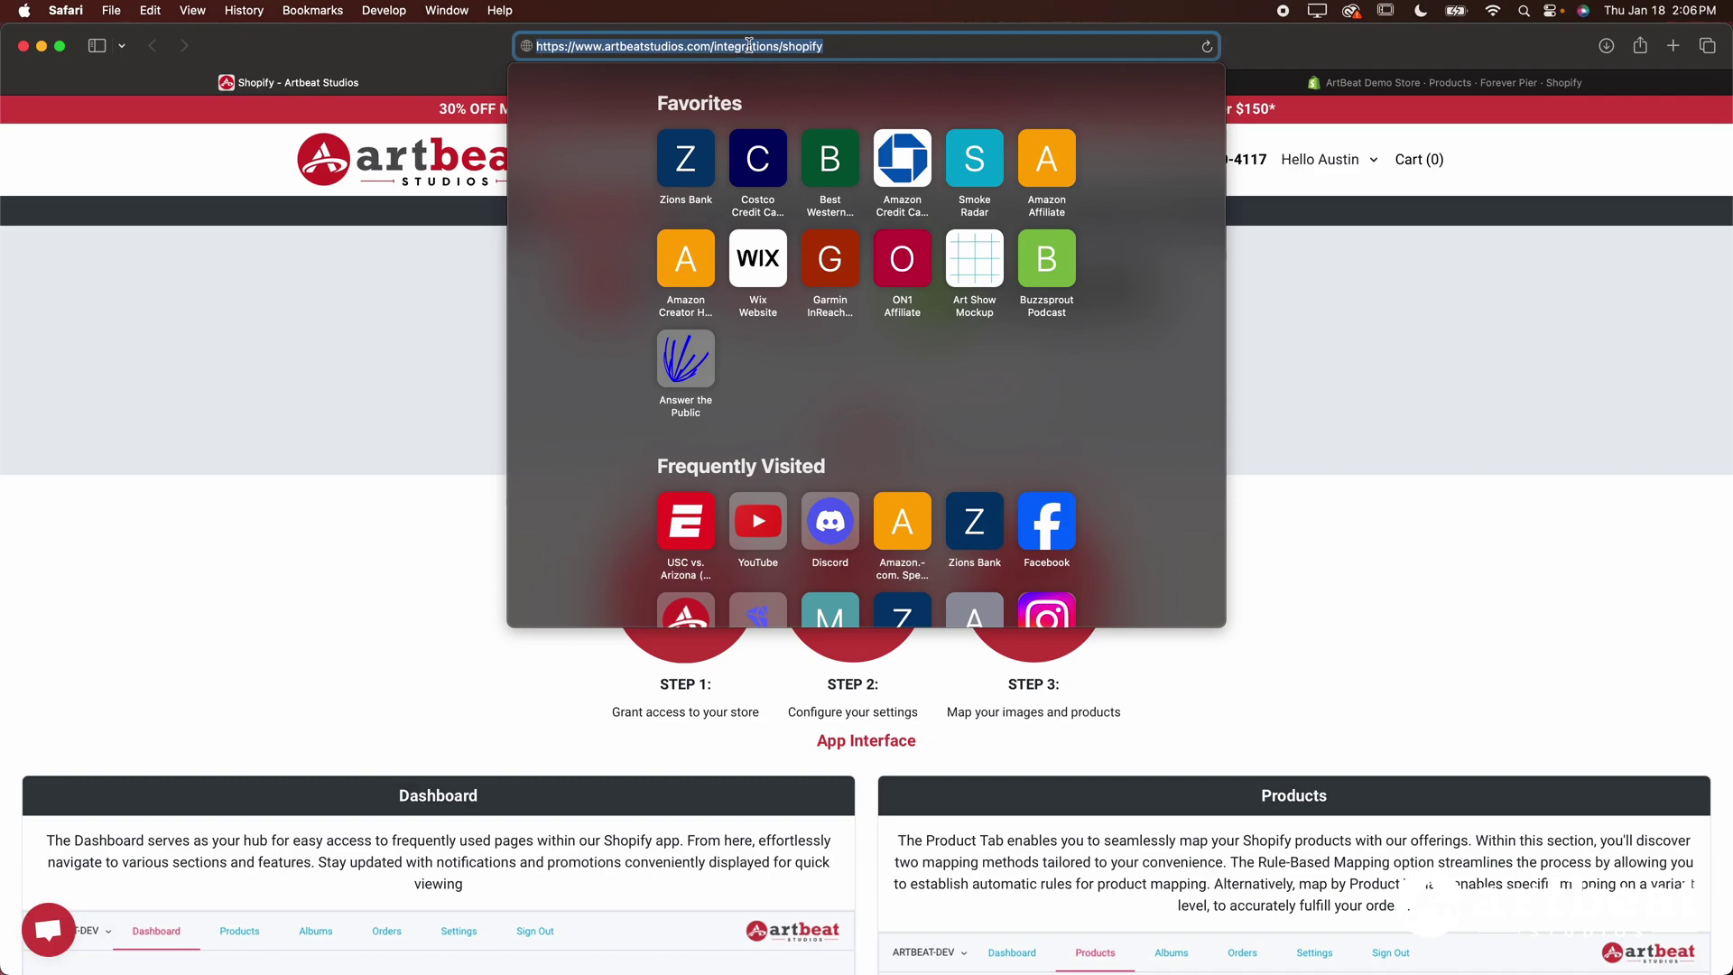
{"action": "left_click", "coordinate": [1420, 324]}
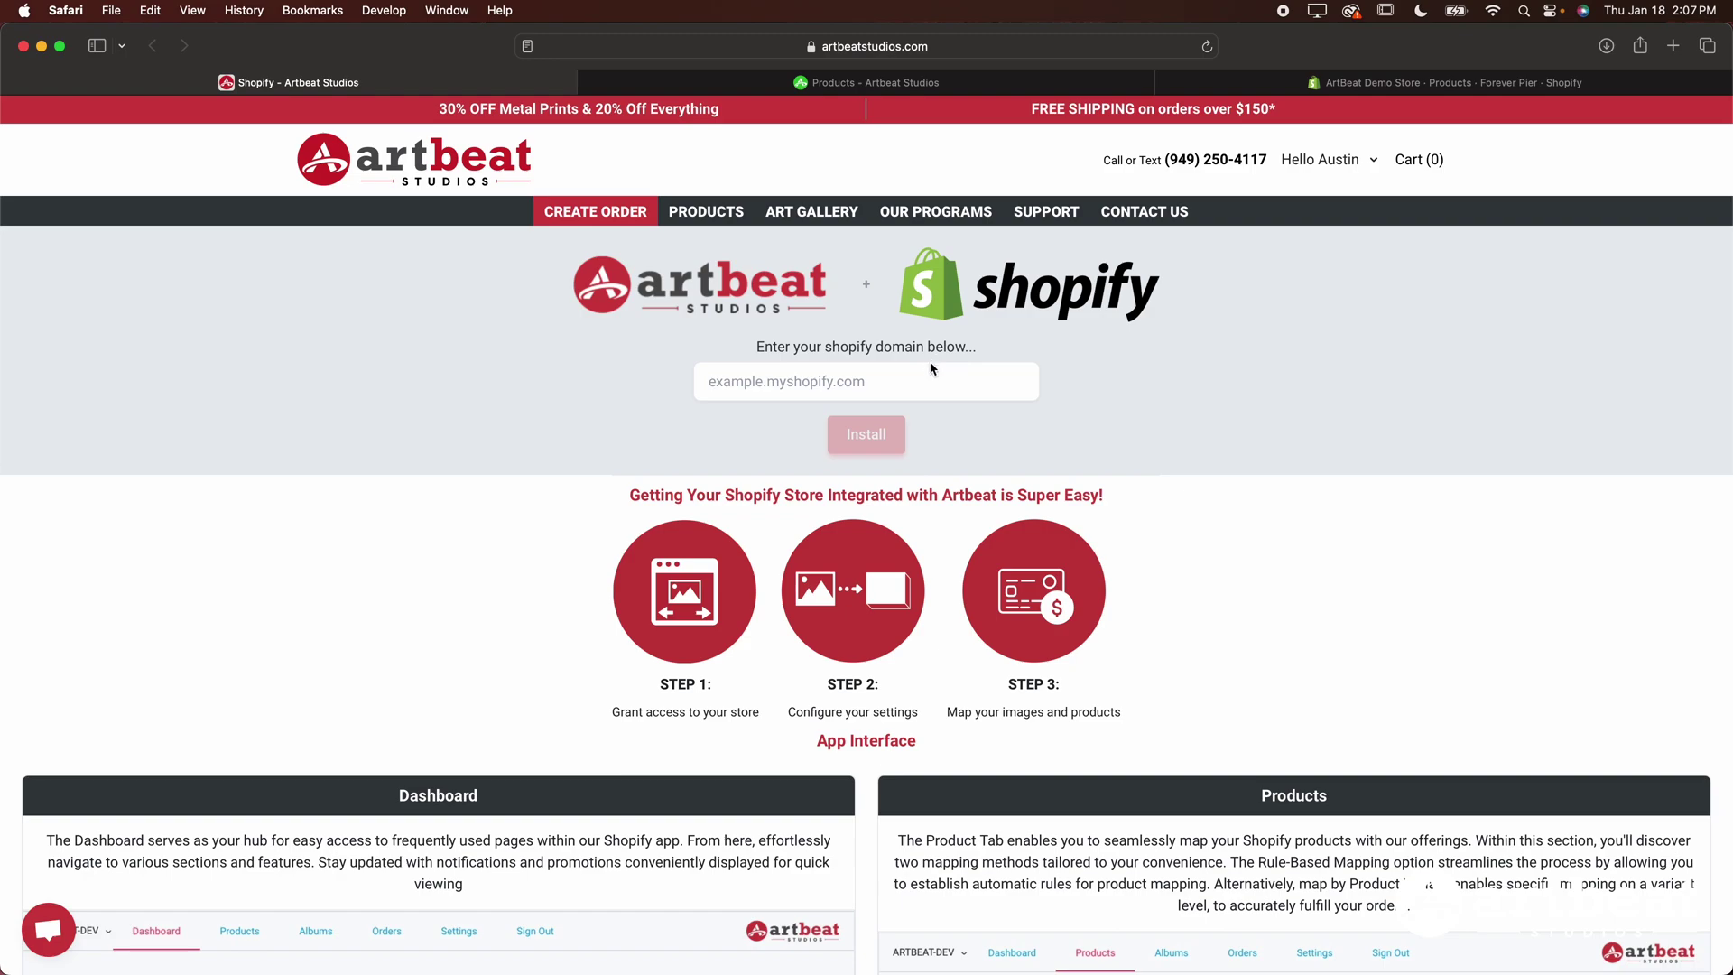
- Install Artflow for the store domain artbeat-demo-store.myshopify.com
{"action": "left_click", "coordinate": [861, 370]}
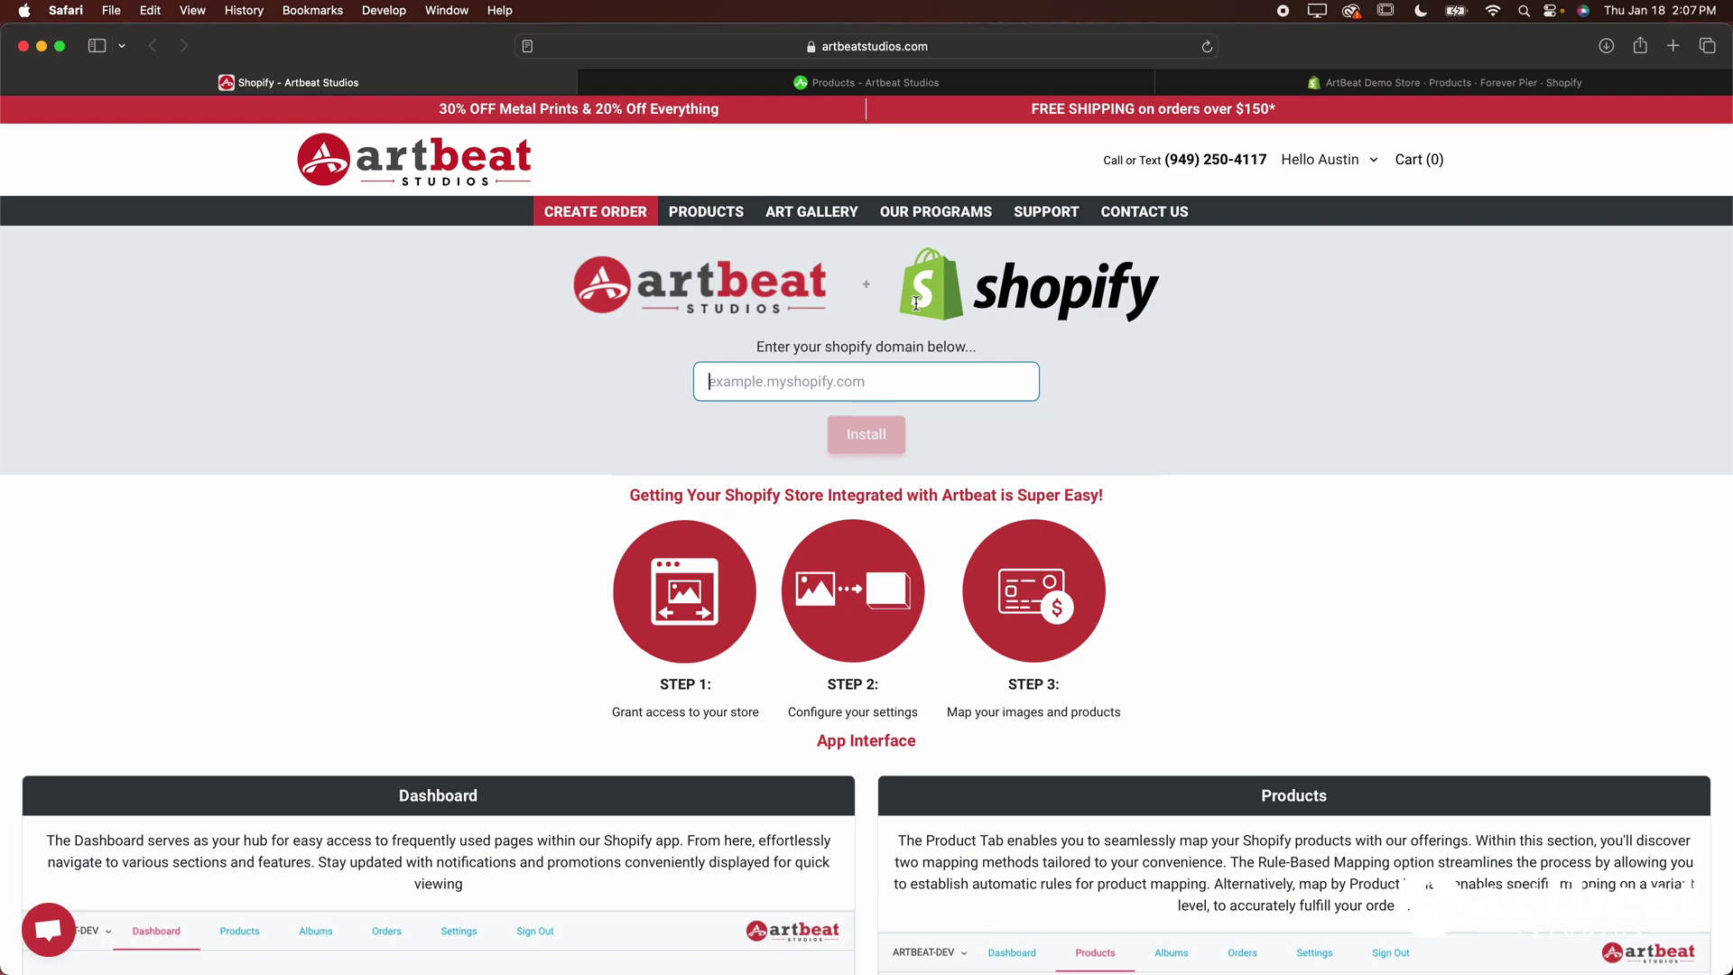
{"action": "type", "text": "artbeat-demo-store.myshopify.com"}
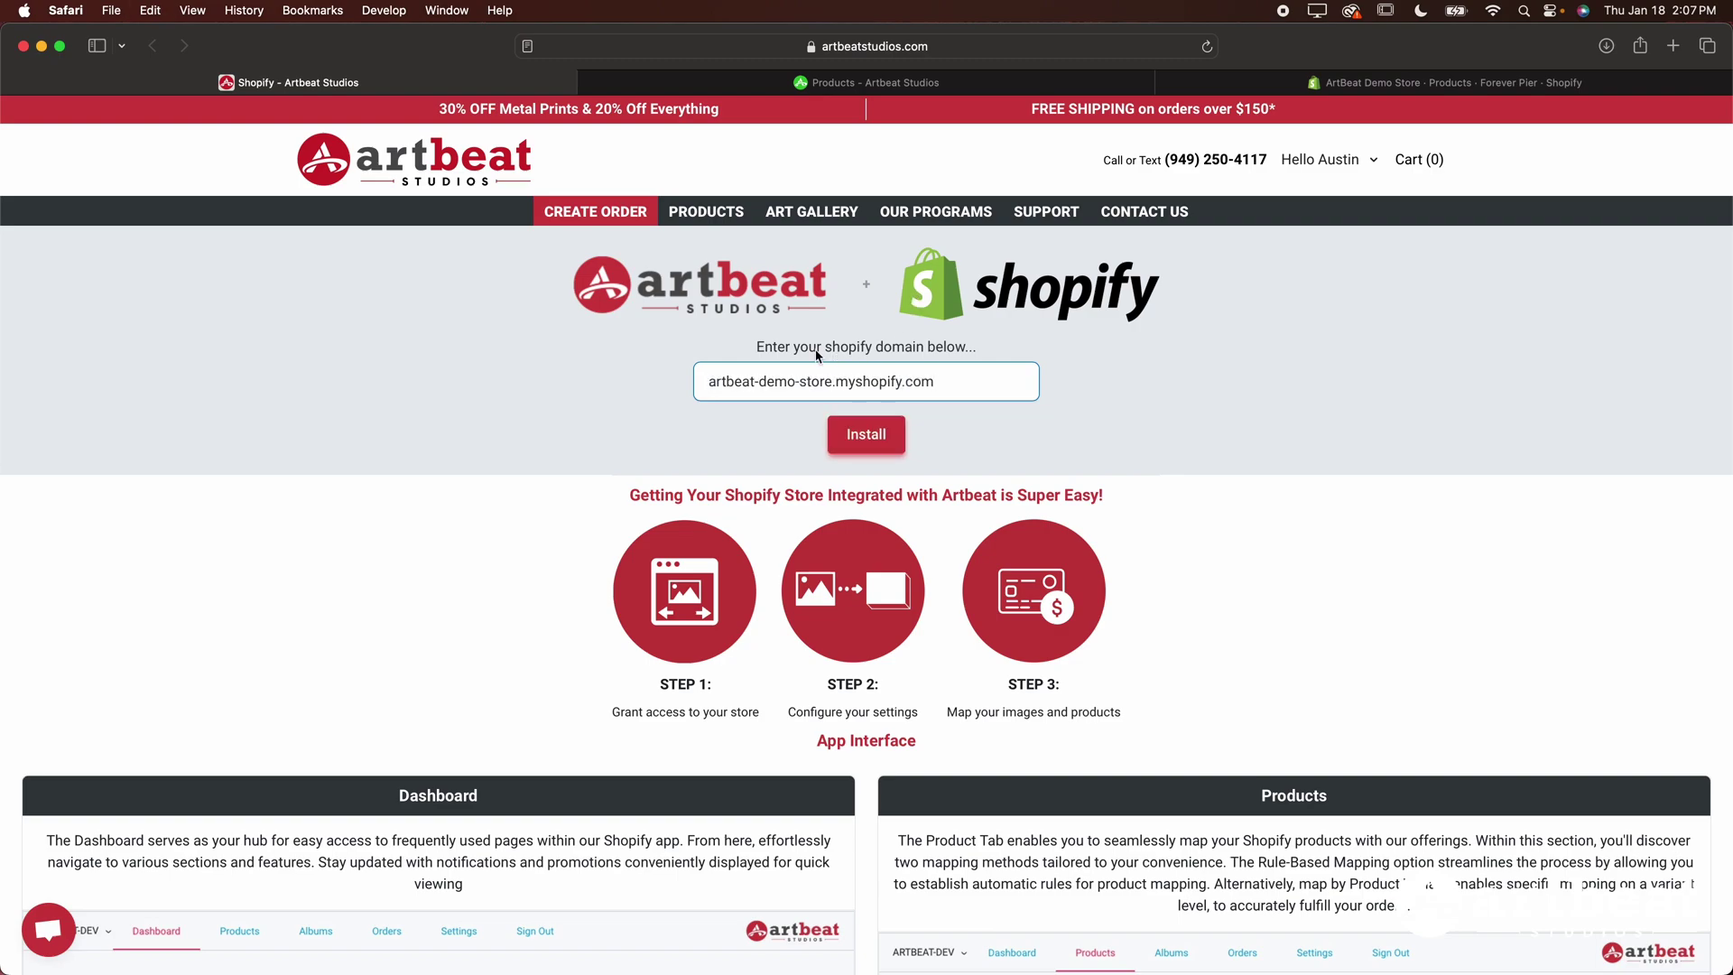
{"action": "left_click", "coordinate": [867, 437]}
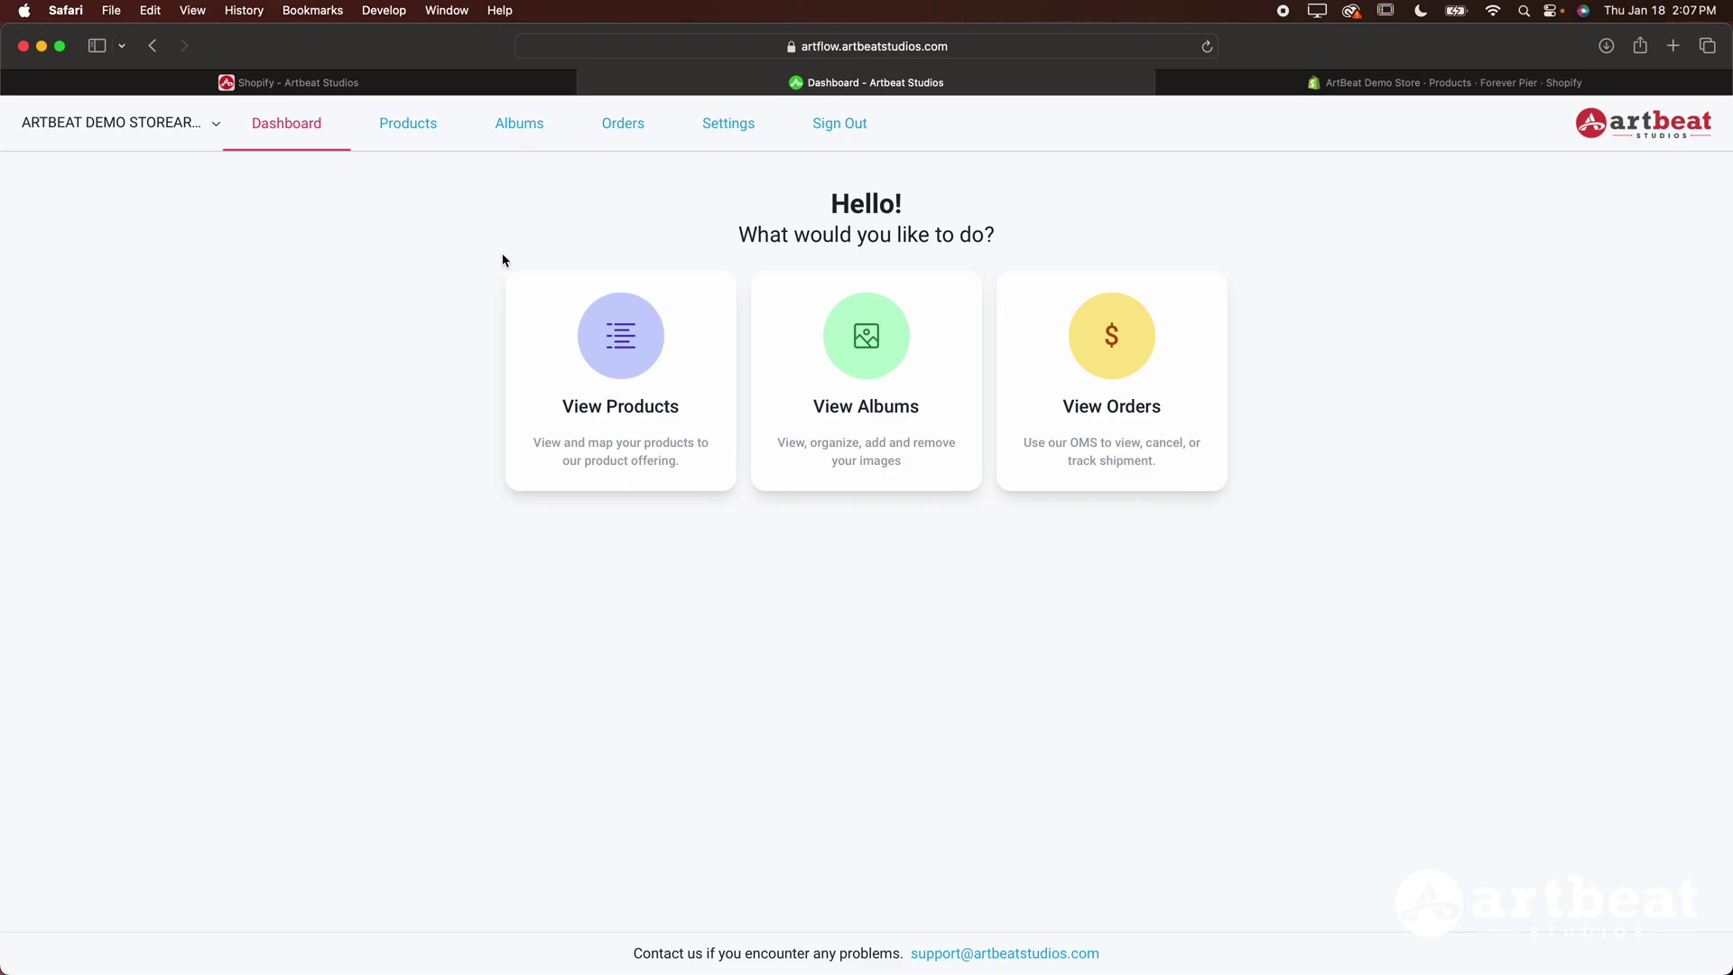
- Open Artflow's Settings page and scroll through its data connection and configuration sections
{"action": "left_click", "coordinate": [710, 139]}
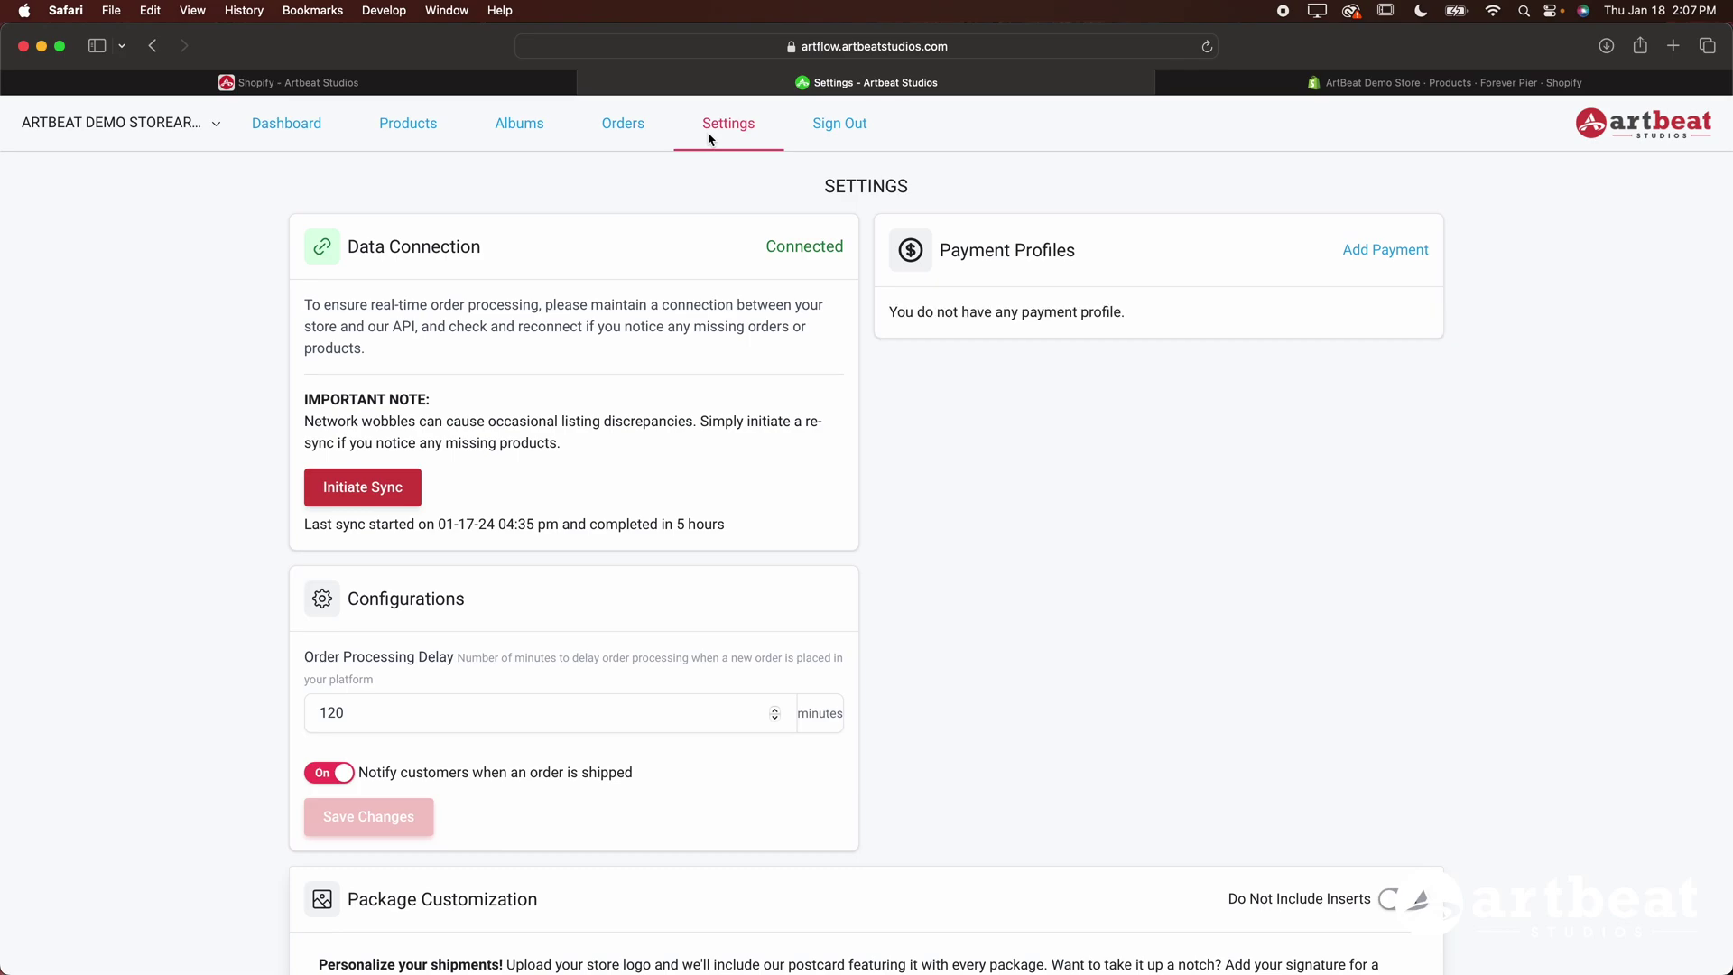
{"action": "scroll", "coordinate": [668, 285], "scroll_direction": "down", "scroll_amount": 1}
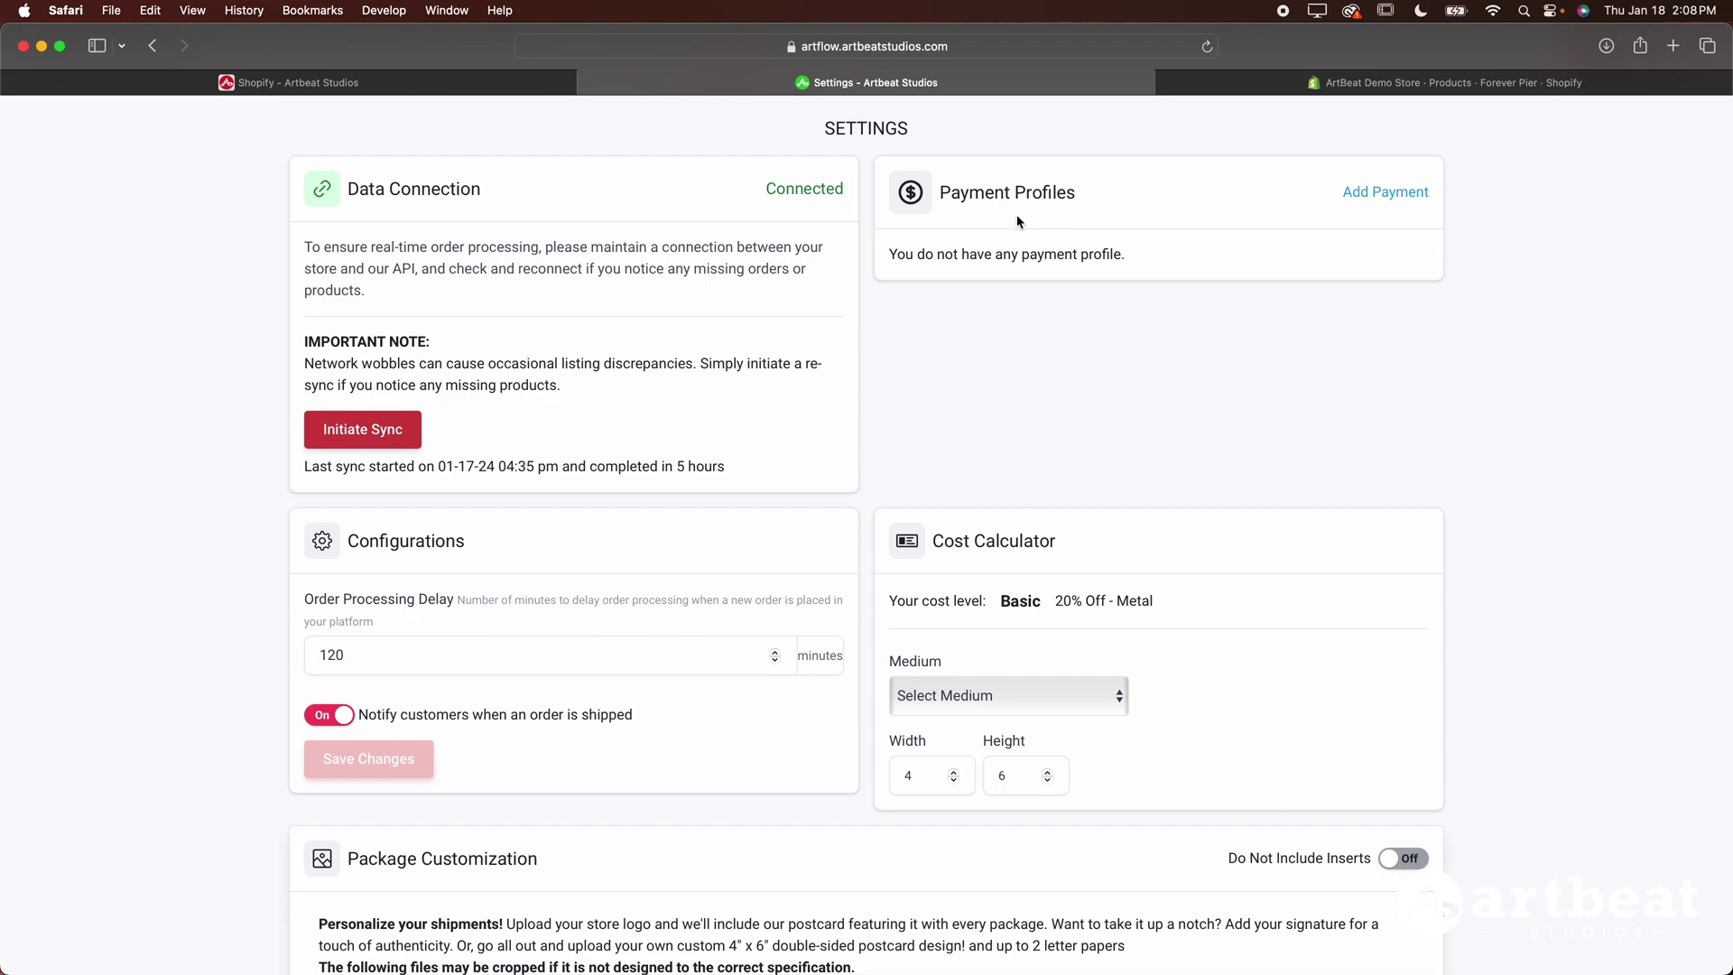
{"action": "scroll", "coordinate": [620, 437], "scroll_direction": "down", "scroll_amount": 2}
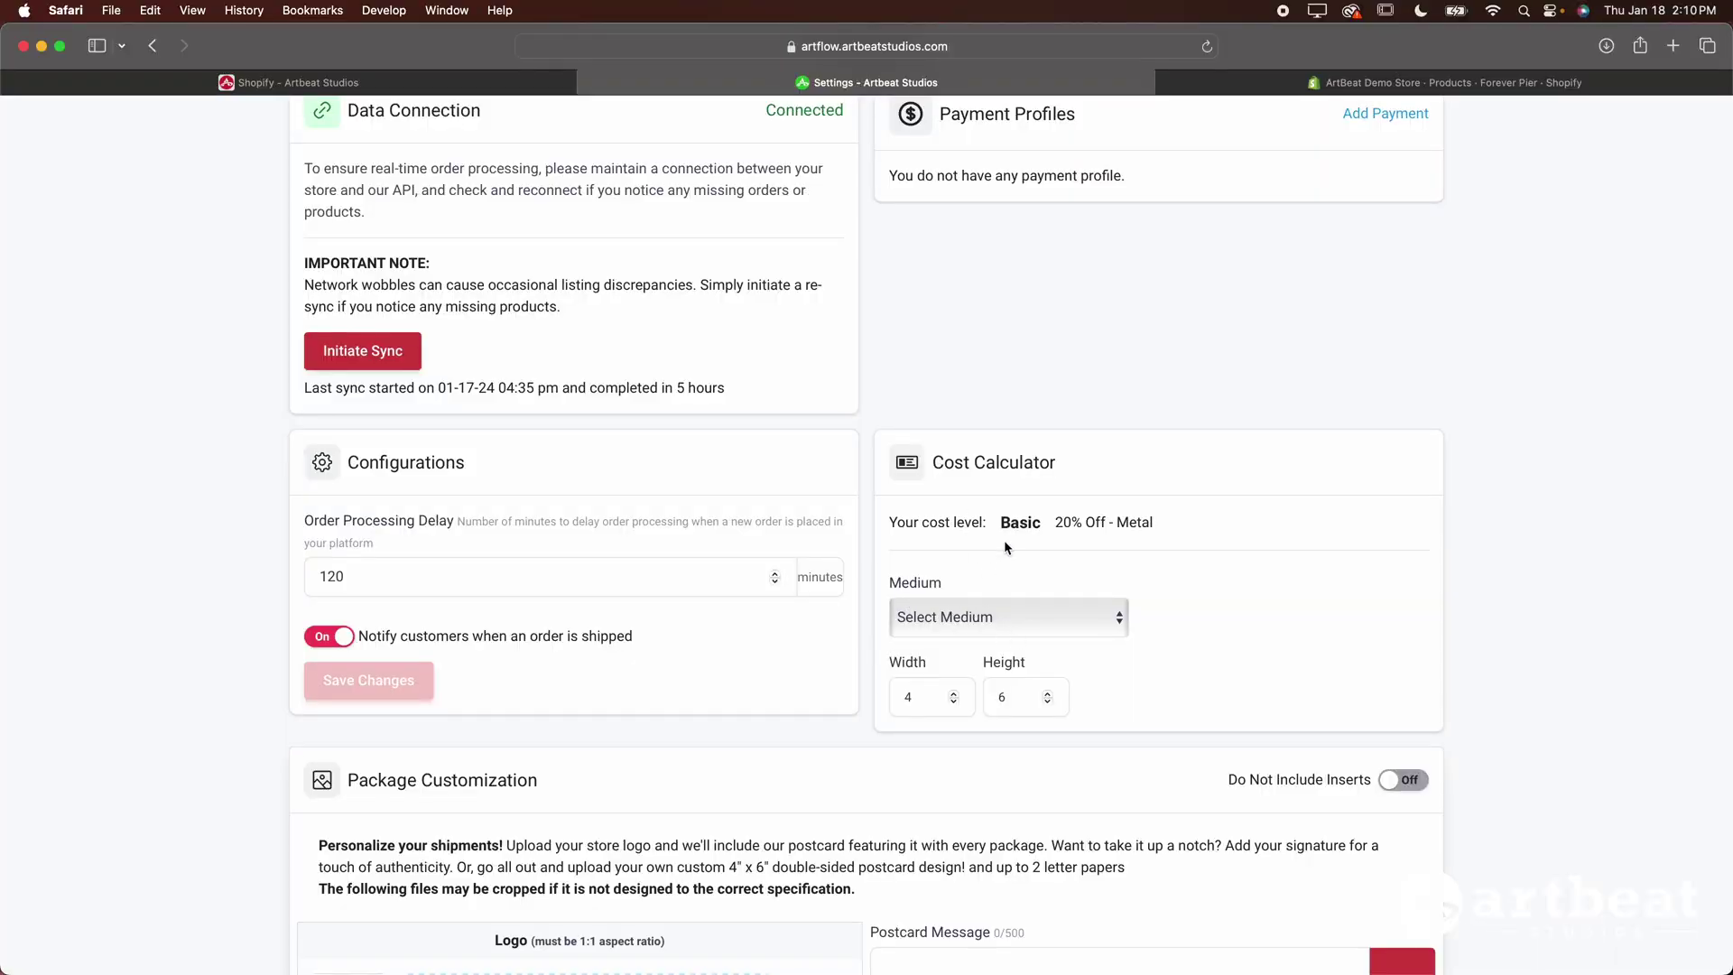
{"action": "scroll", "coordinate": [1002, 538], "scroll_direction": "down", "scroll_amount": 2}
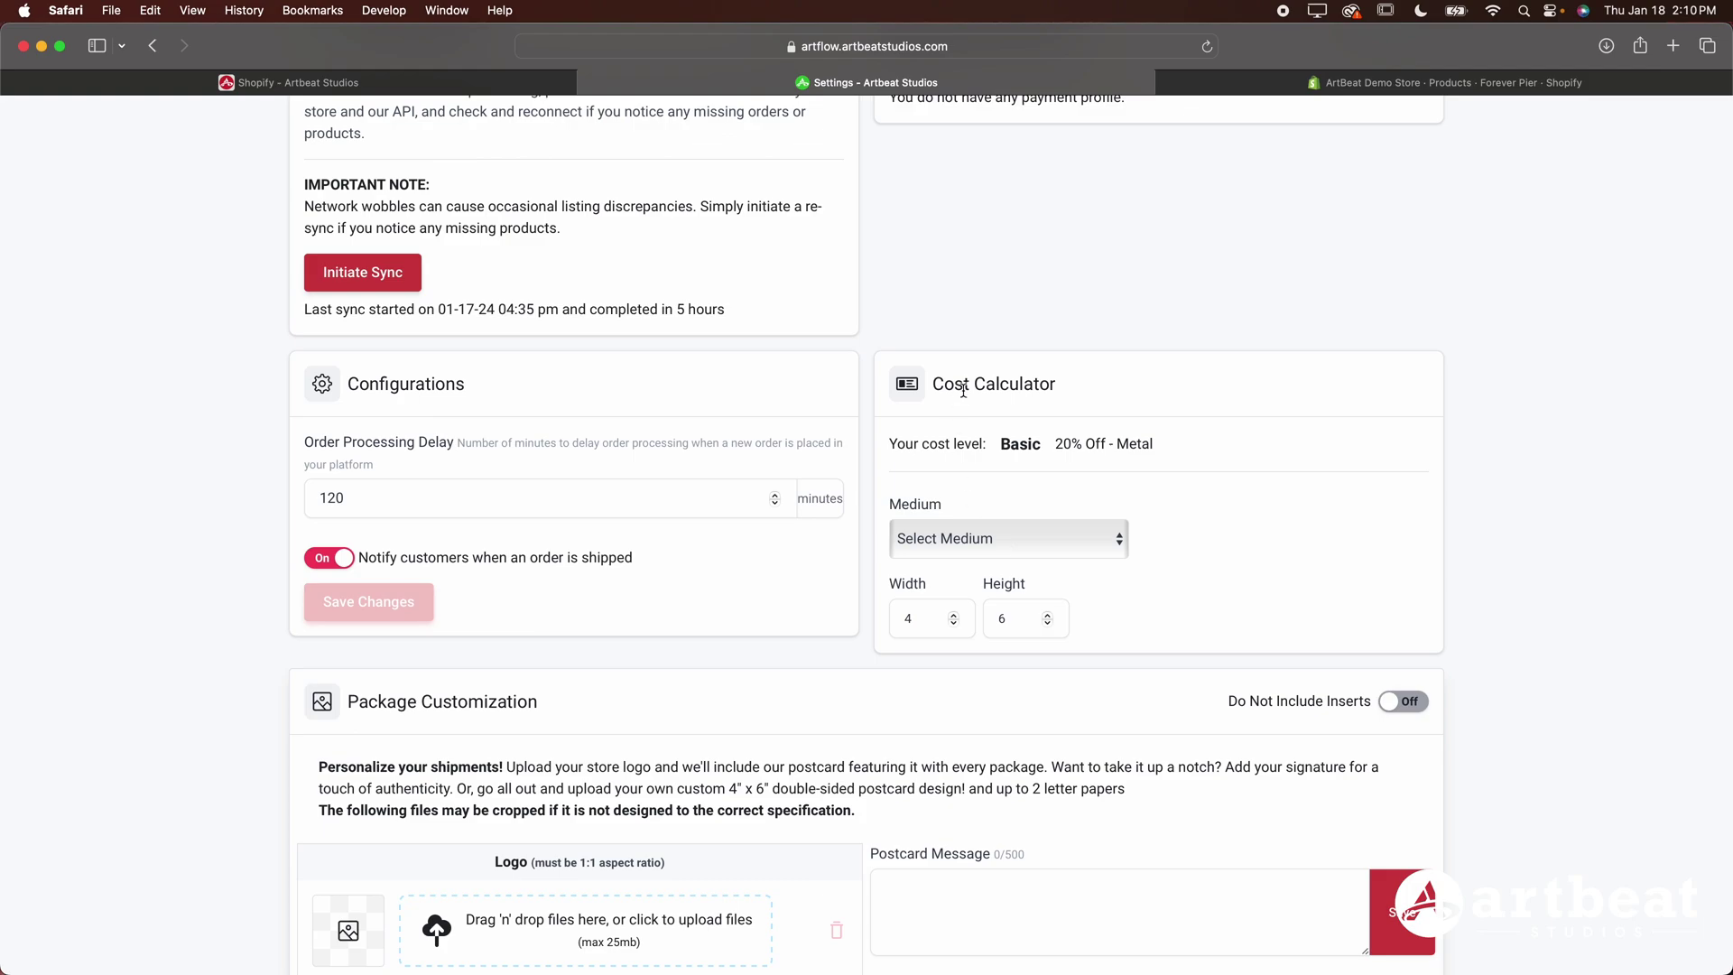
- Price a 4 × 6 White Gloss (WHTGLOS) print in the Cost Calculator, estimating about $20.74
{"action": "left_click", "coordinate": [975, 538]}
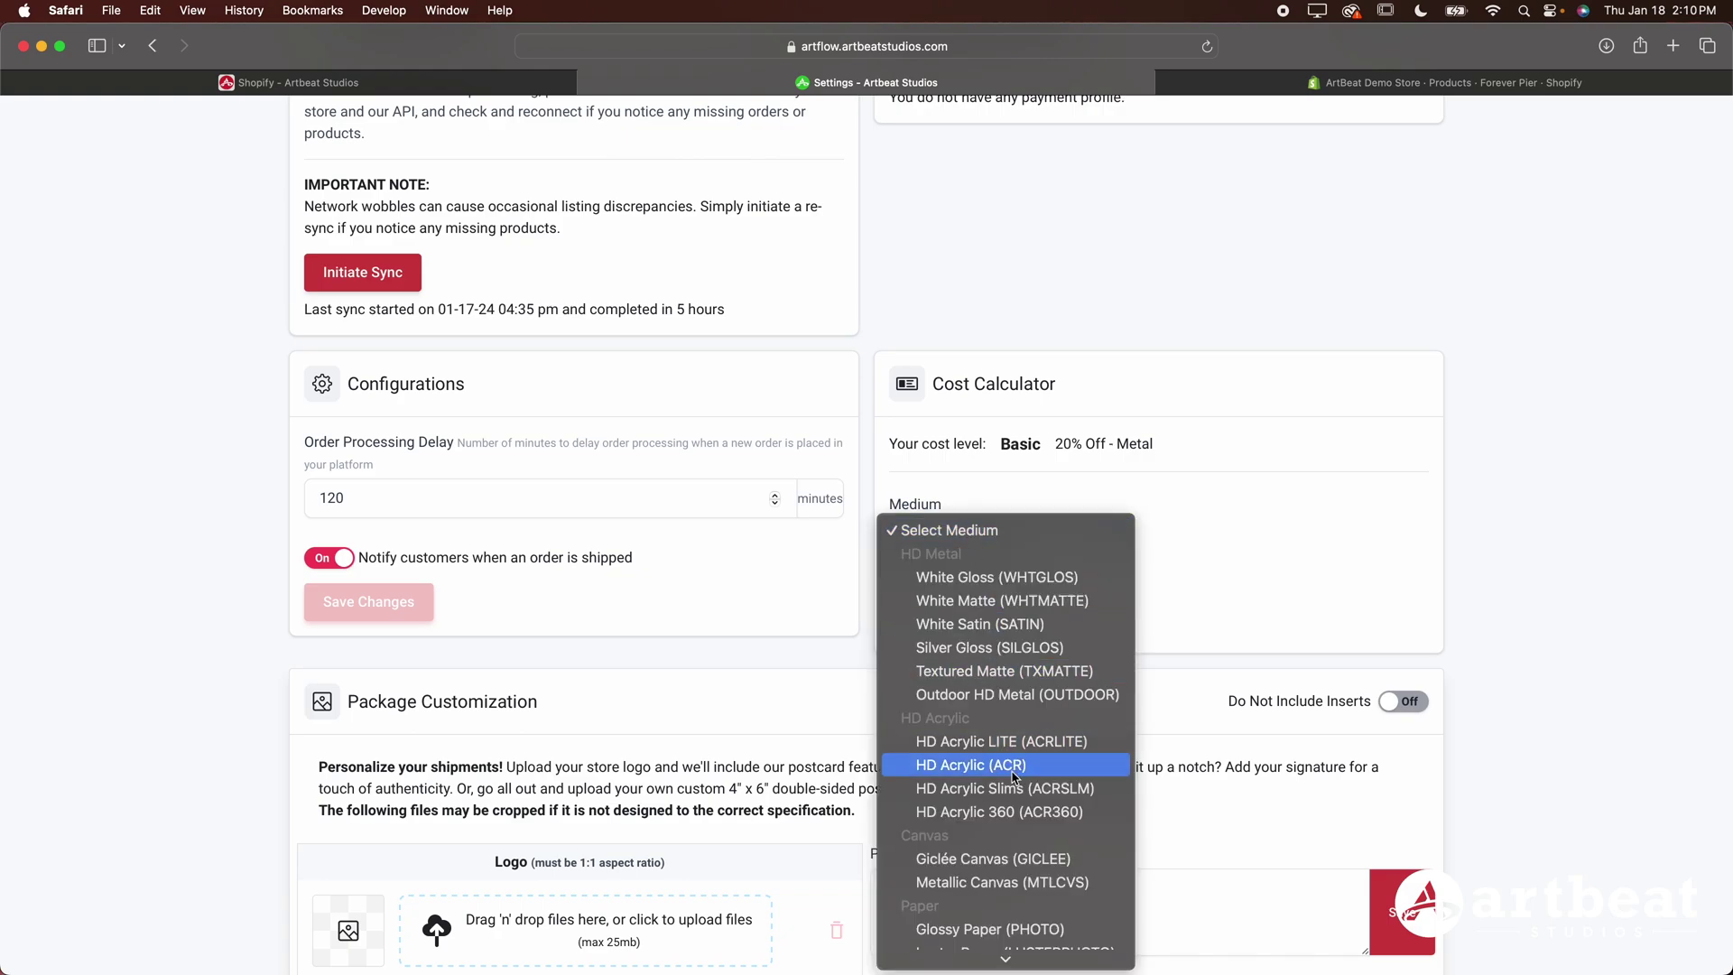
{"action": "key", "text": "Escape"}
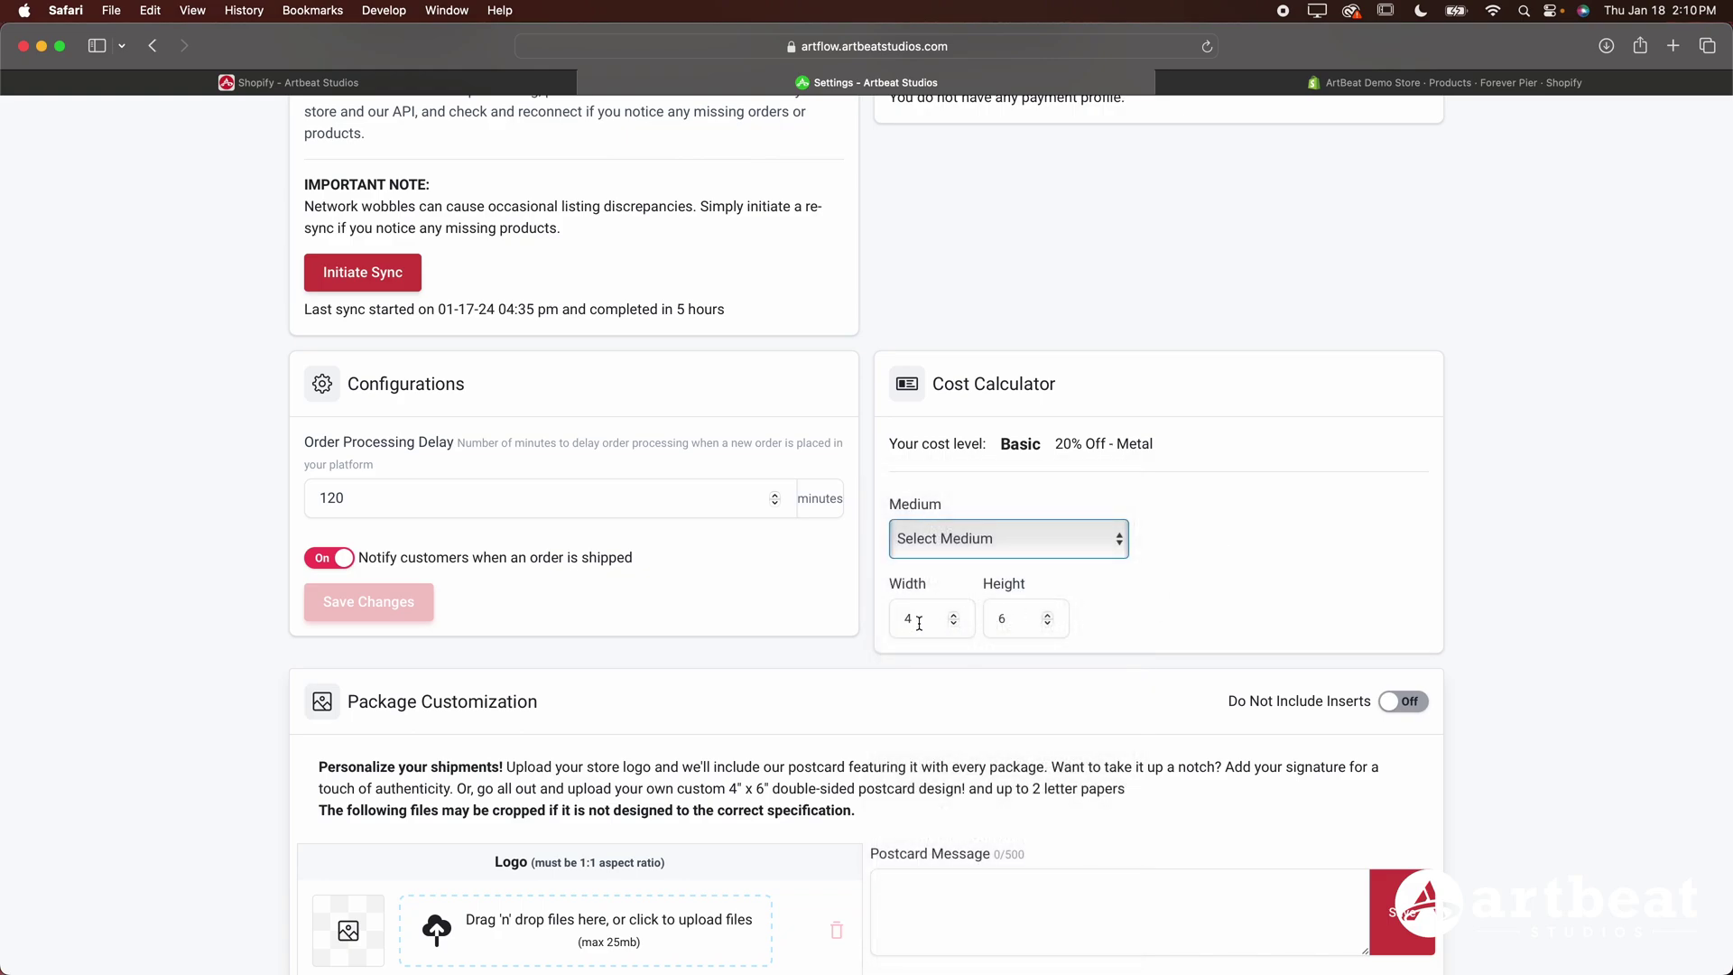
{"action": "left_click", "coordinate": [978, 539]}
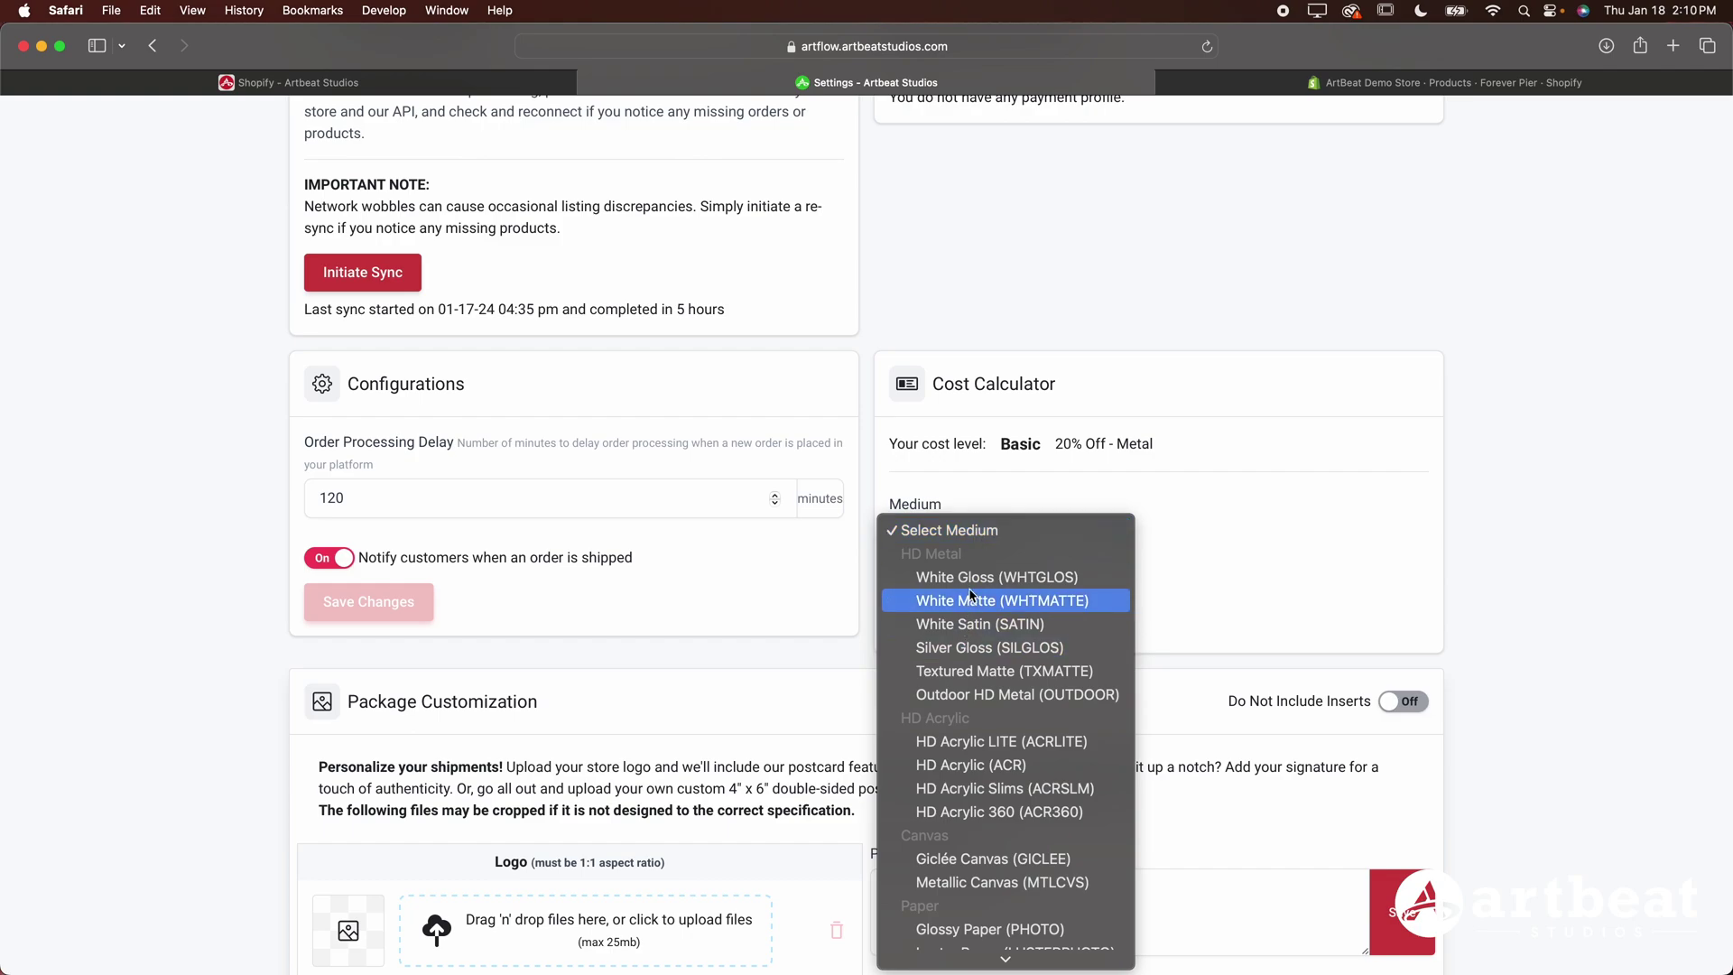
{"action": "left_click", "coordinate": [967, 576]}
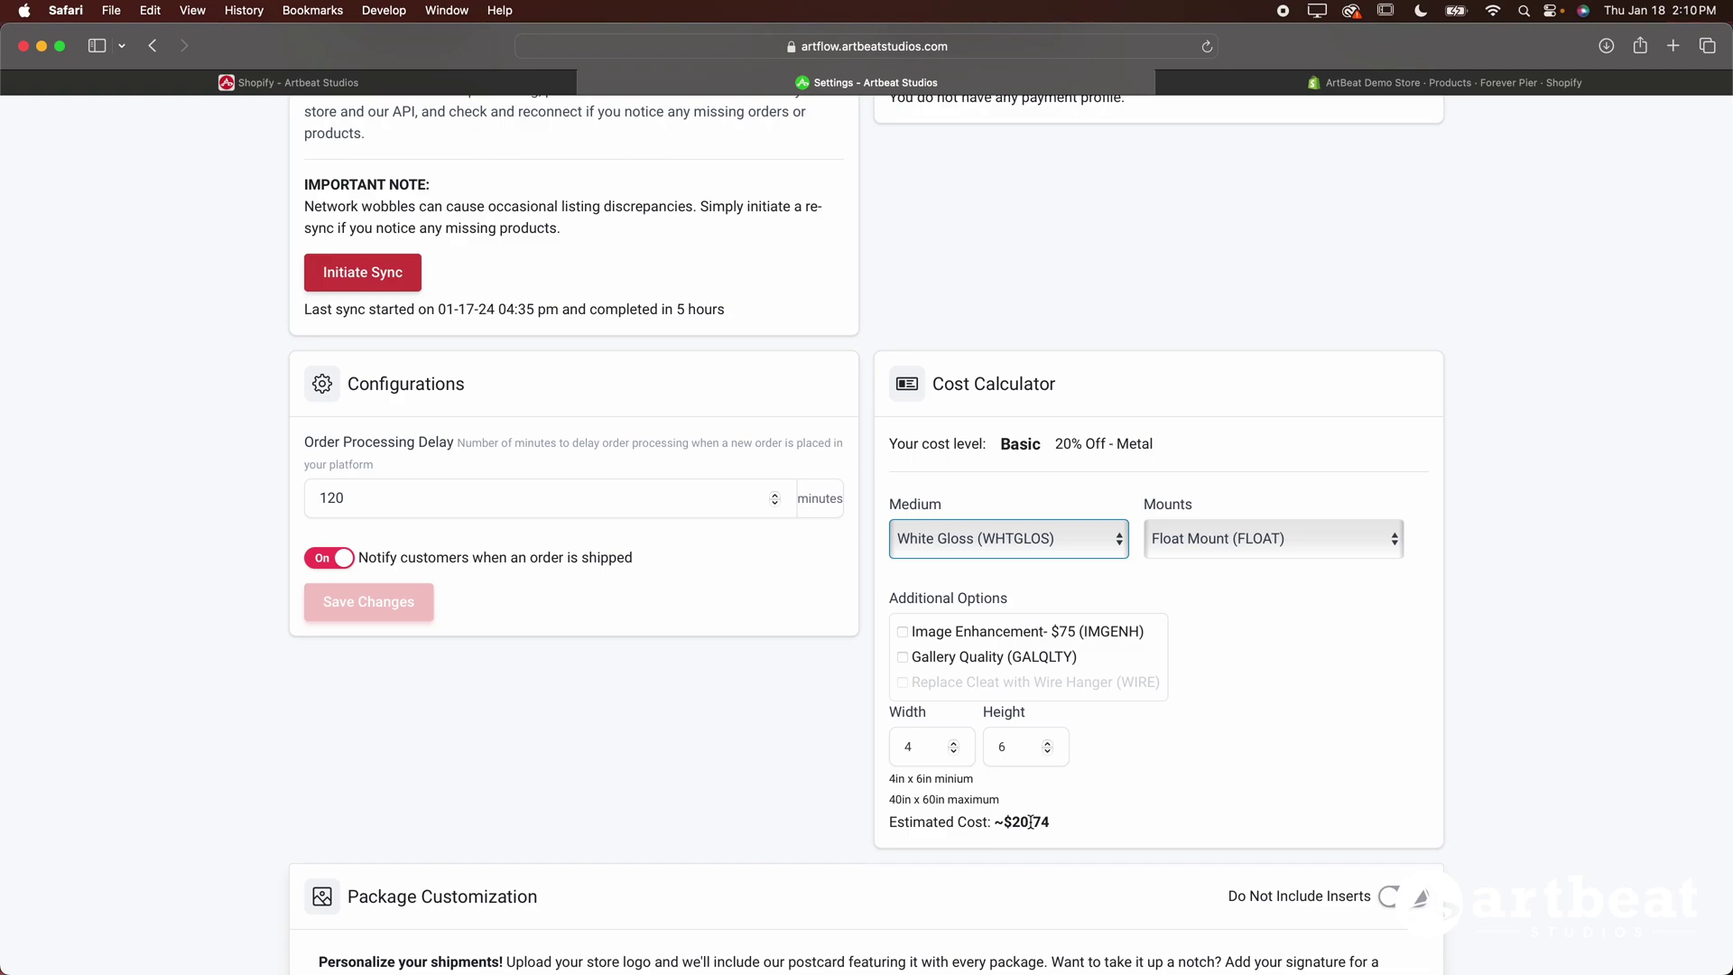
{"action": "scroll", "coordinate": [1165, 596], "scroll_direction": "down", "scroll_amount": 3}
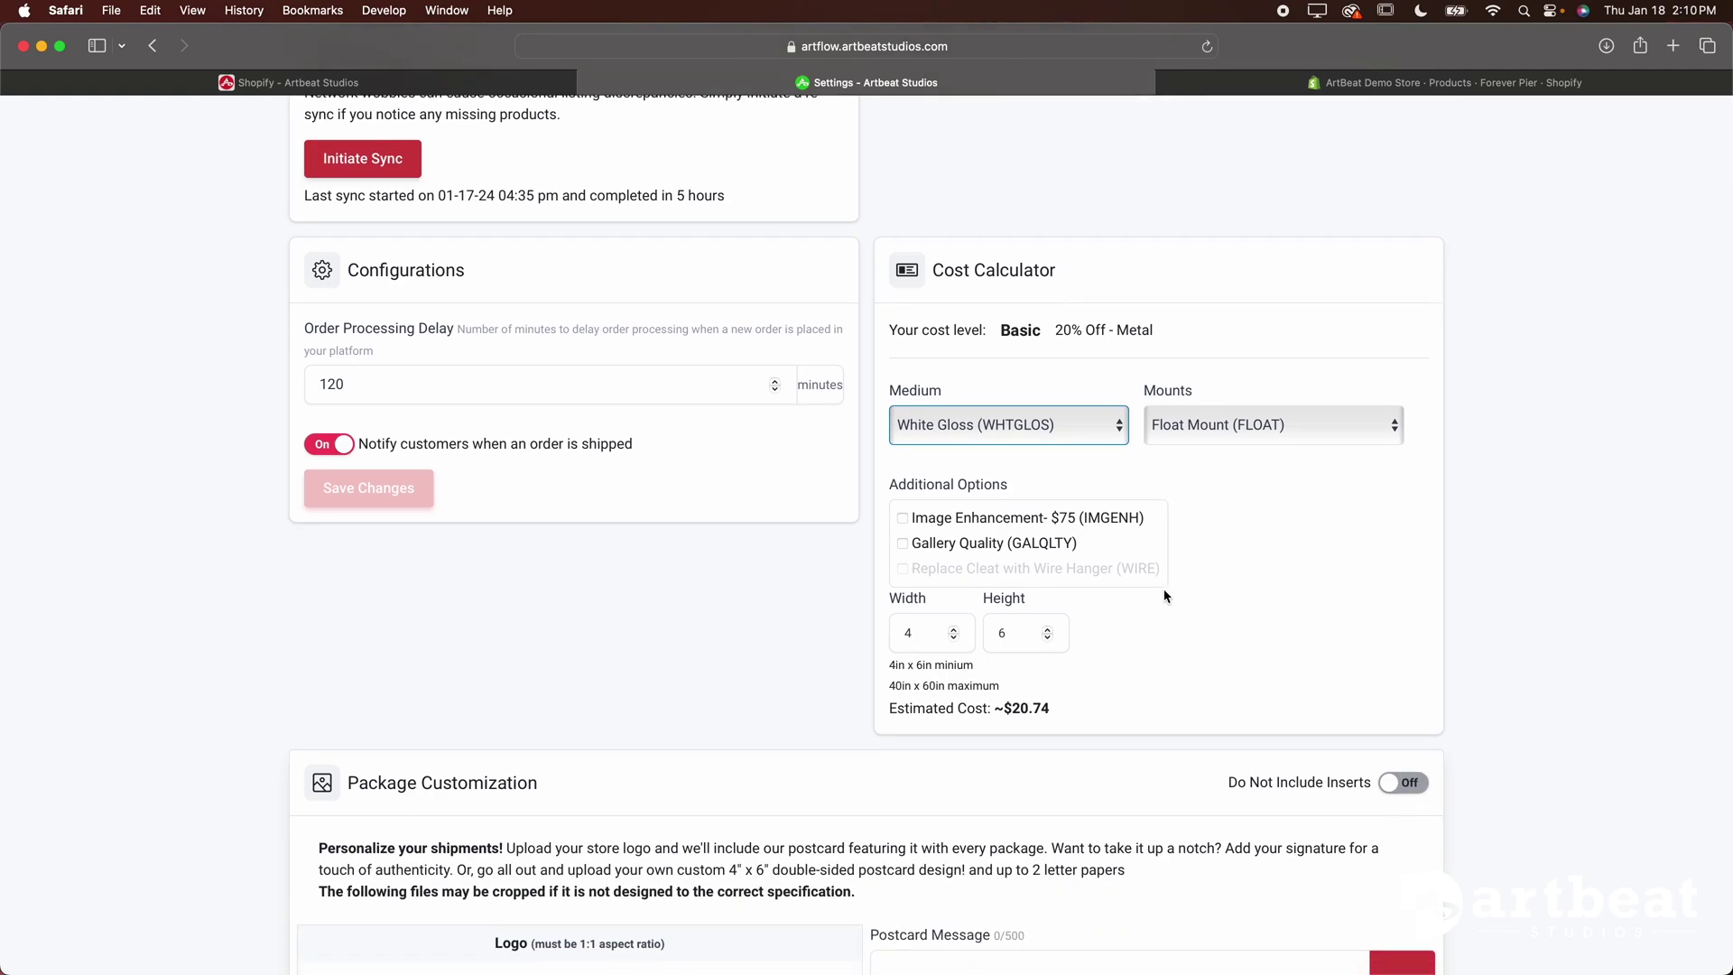
- Scroll back to the top of Settings and return to the Artflow Dashboard
{"action": "scroll", "coordinate": [1165, 596], "scroll_direction": "down", "scroll_amount": 5}
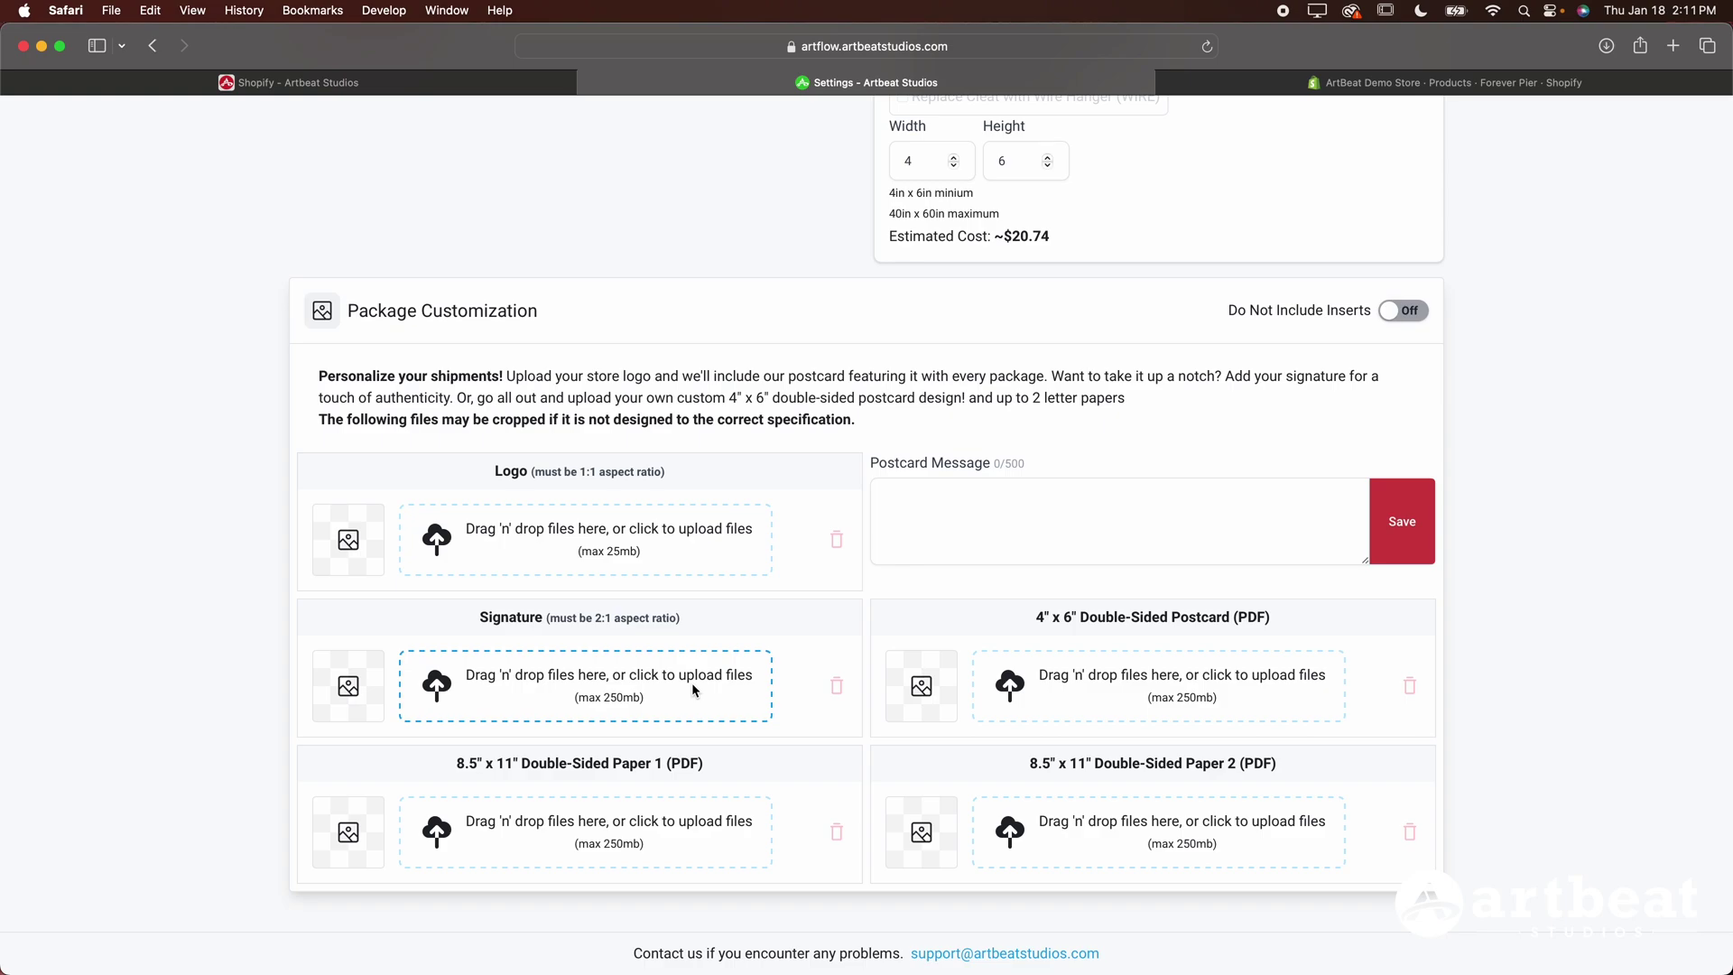
{"action": "scroll", "coordinate": [691, 683], "scroll_direction": "up", "scroll_amount": 10}
{"action": "left_click", "coordinate": [290, 131]}
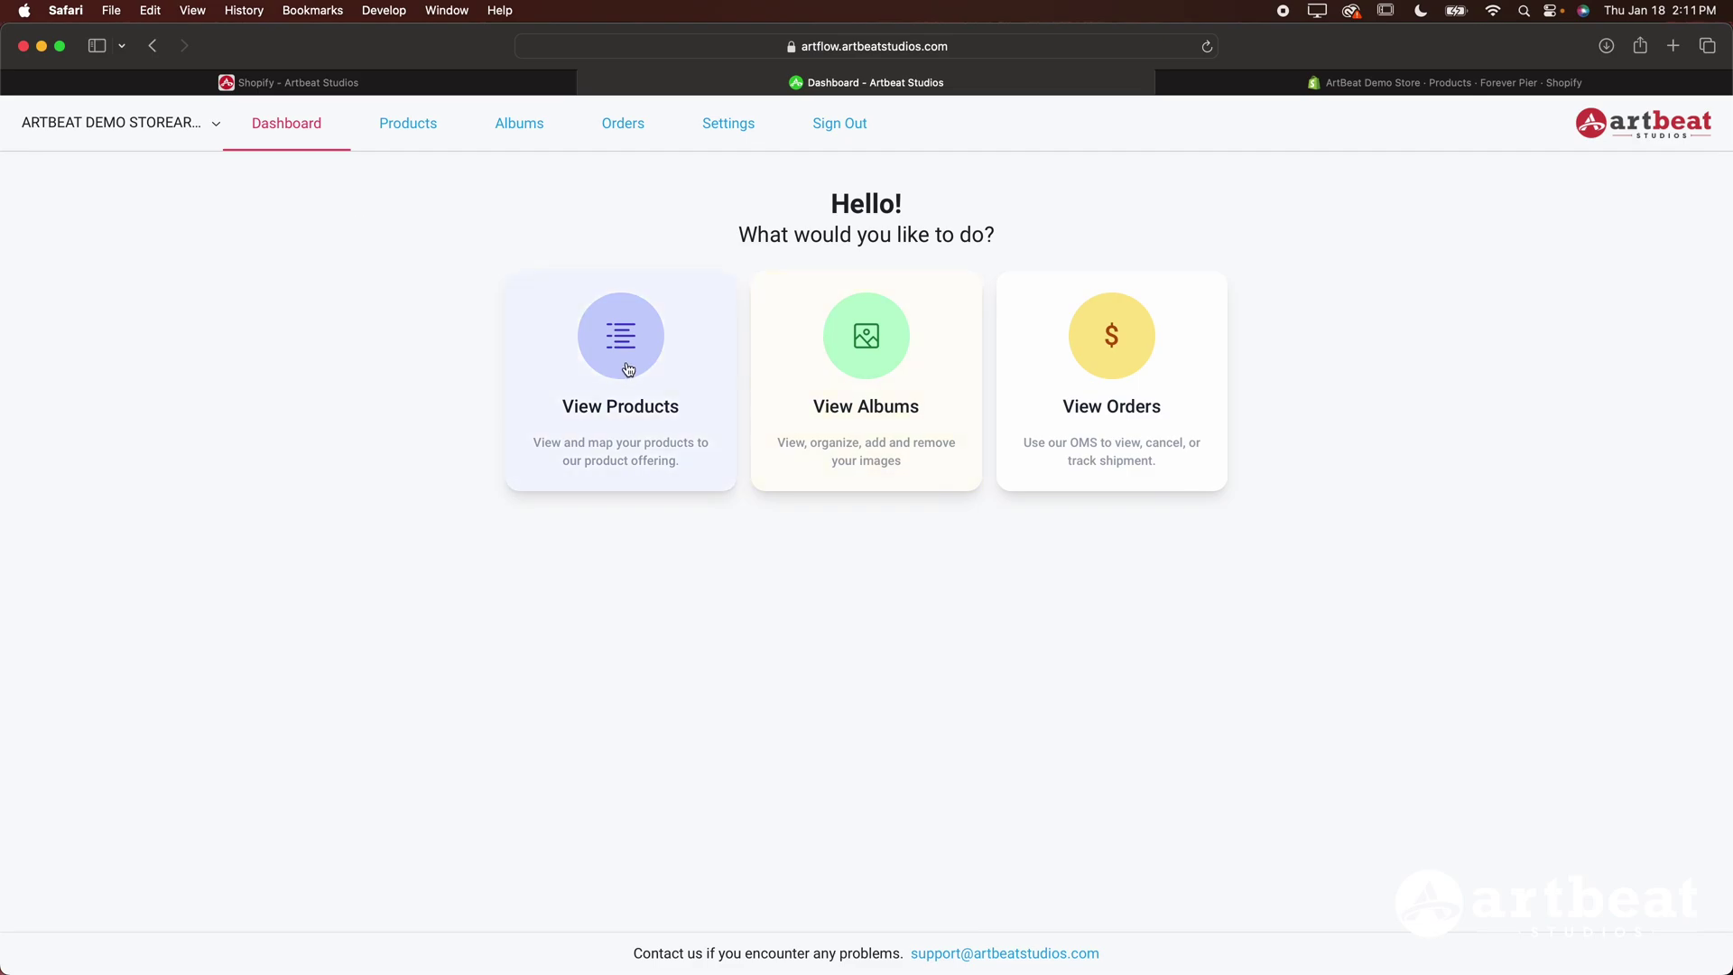
- Open the Albums page and look over My Album's uploaded screenshots and Forever Pier.jpg
{"action": "left_click", "coordinate": [903, 387]}
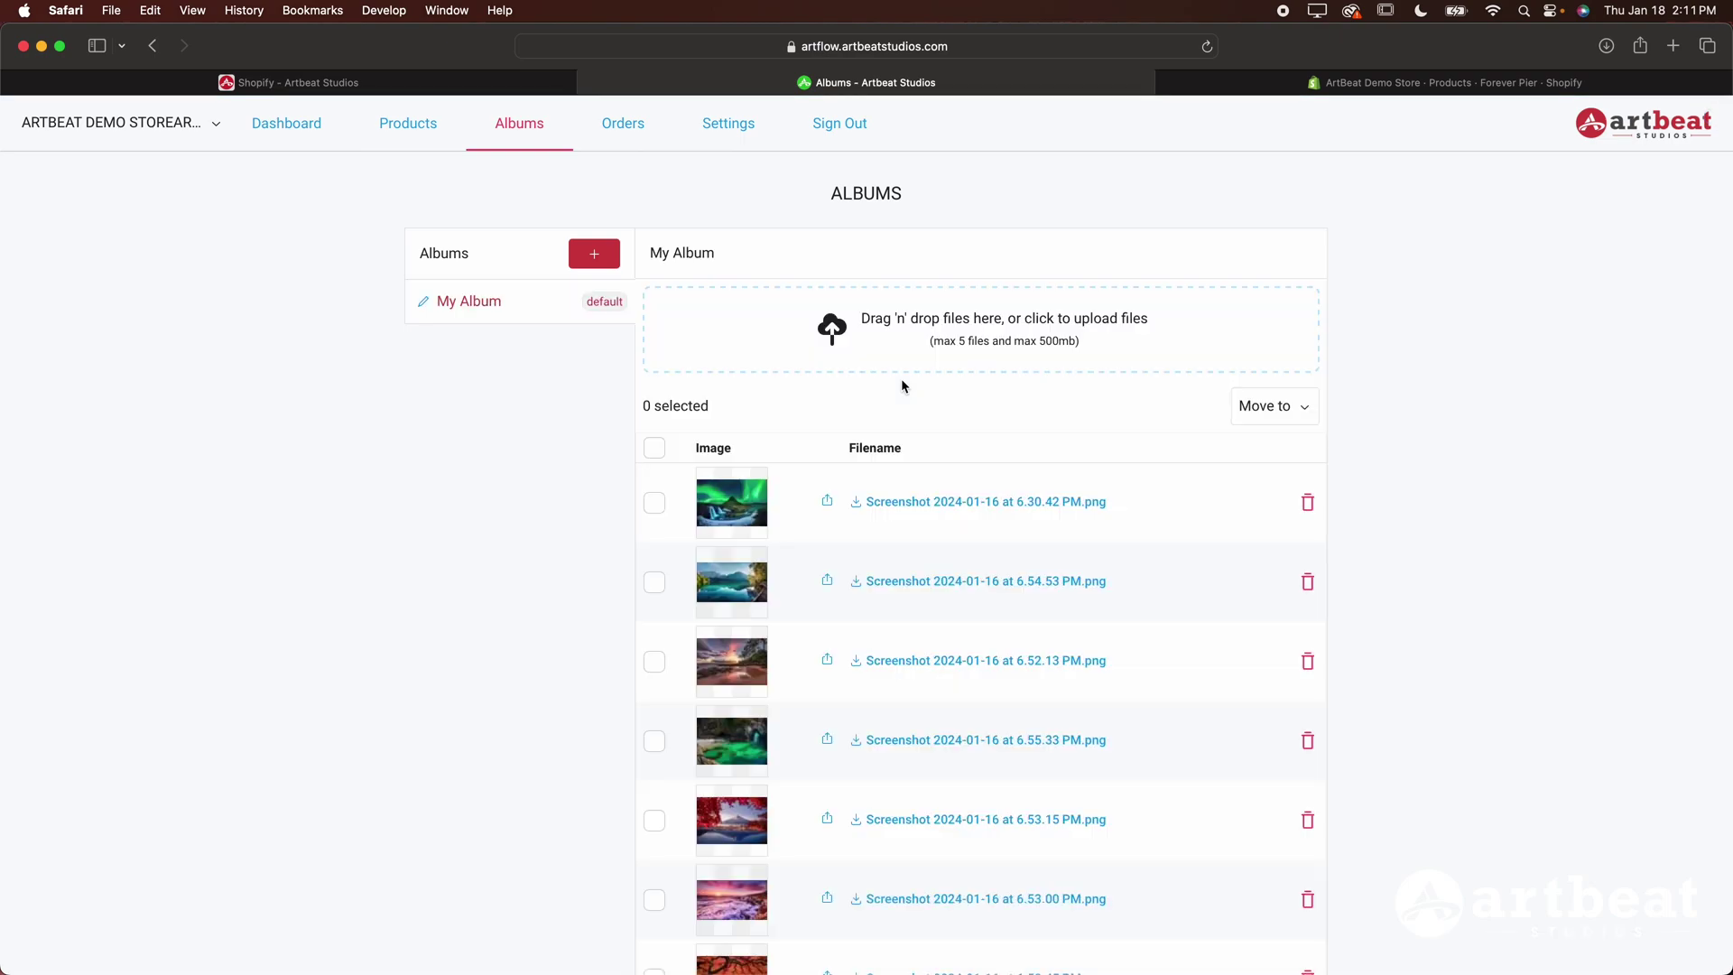
{"action": "scroll", "coordinate": [871, 505], "scroll_direction": "down", "scroll_amount": 10}
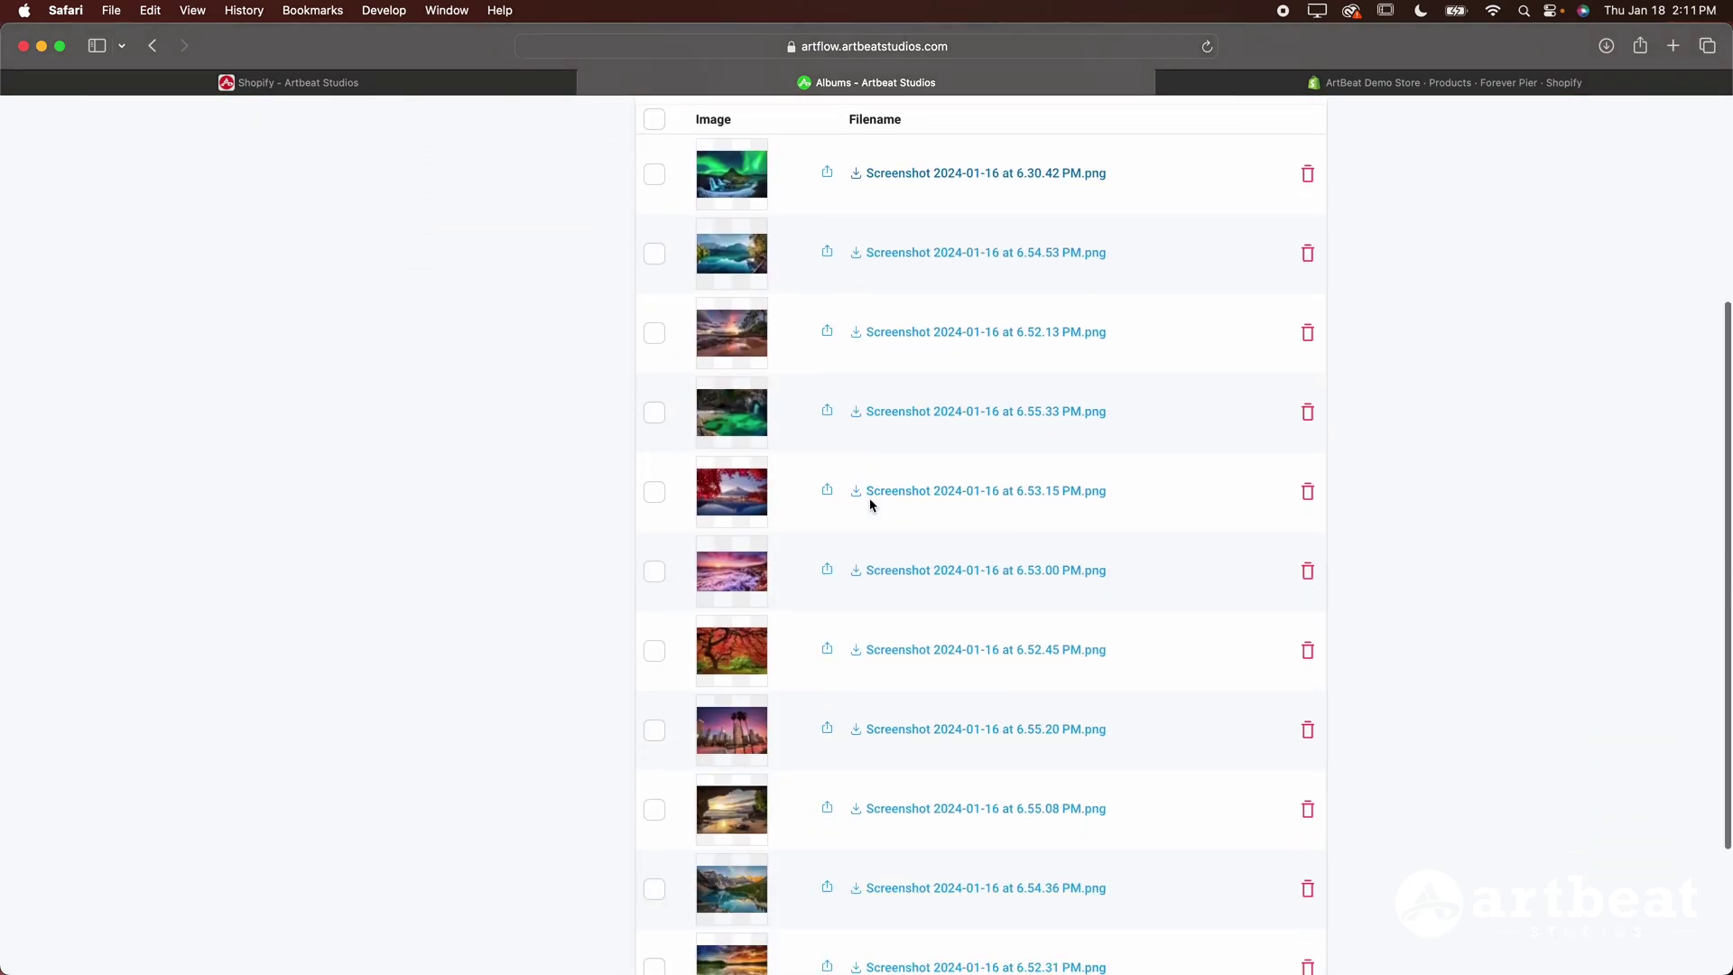
{"action": "scroll", "coordinate": [872, 506], "scroll_direction": "up", "scroll_amount": 10}
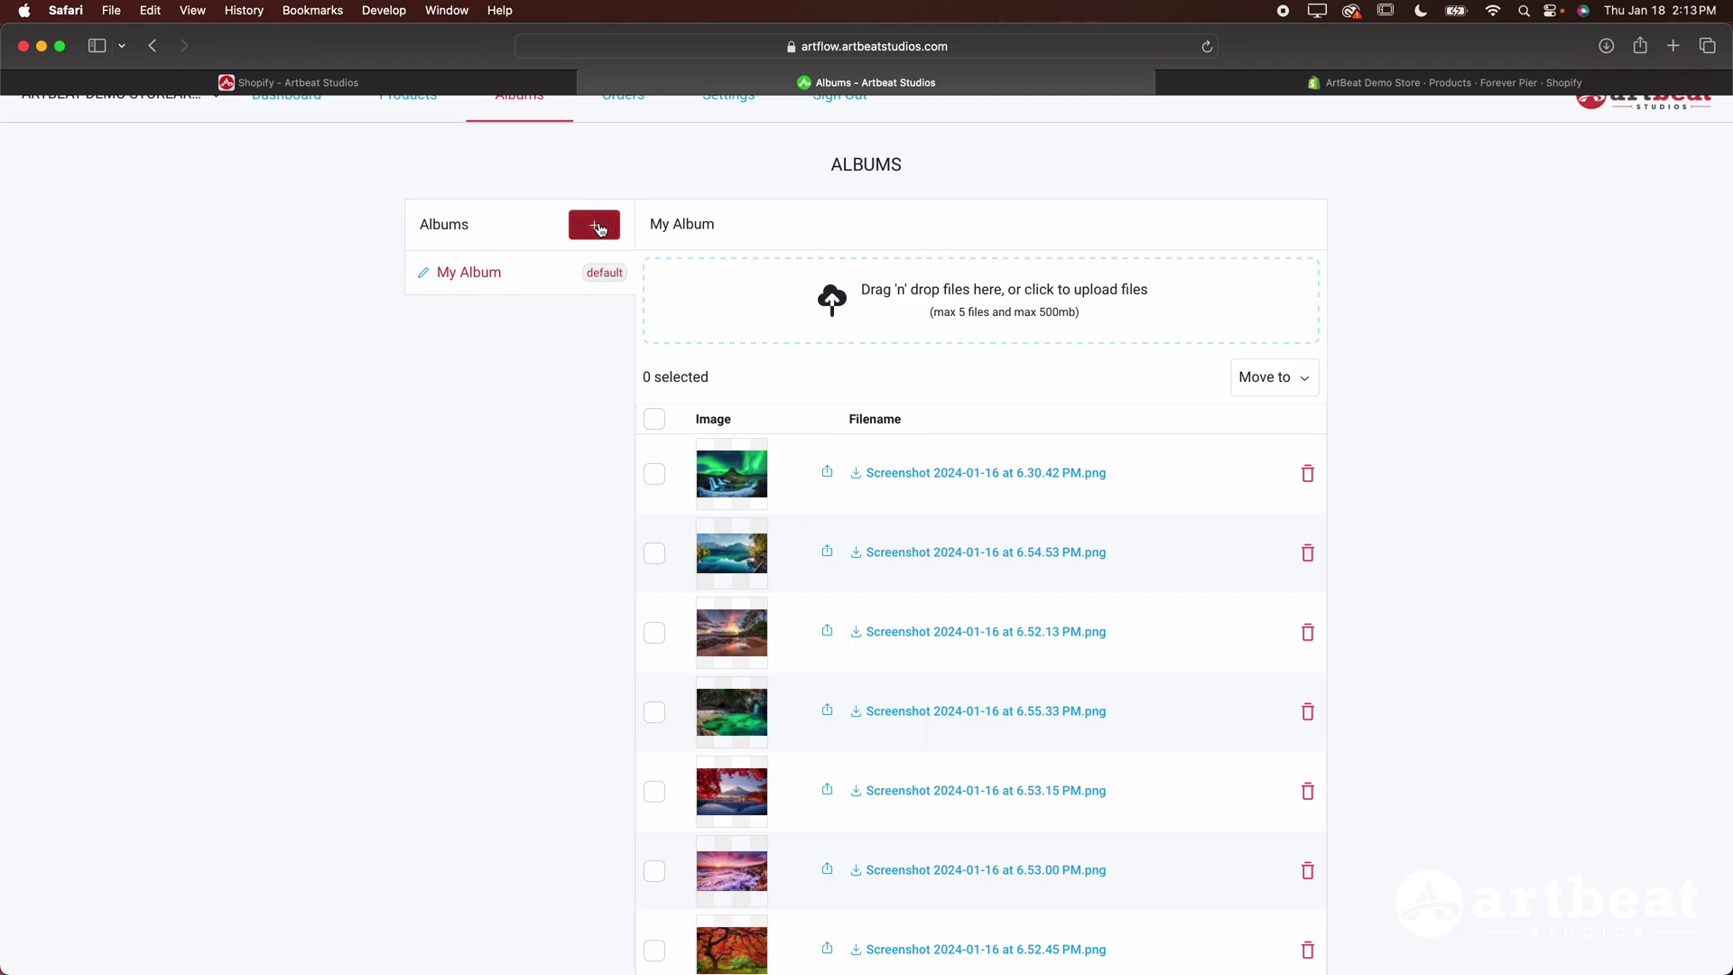
{"action": "scroll", "coordinate": [709, 392], "scroll_direction": "down", "scroll_amount": 10}
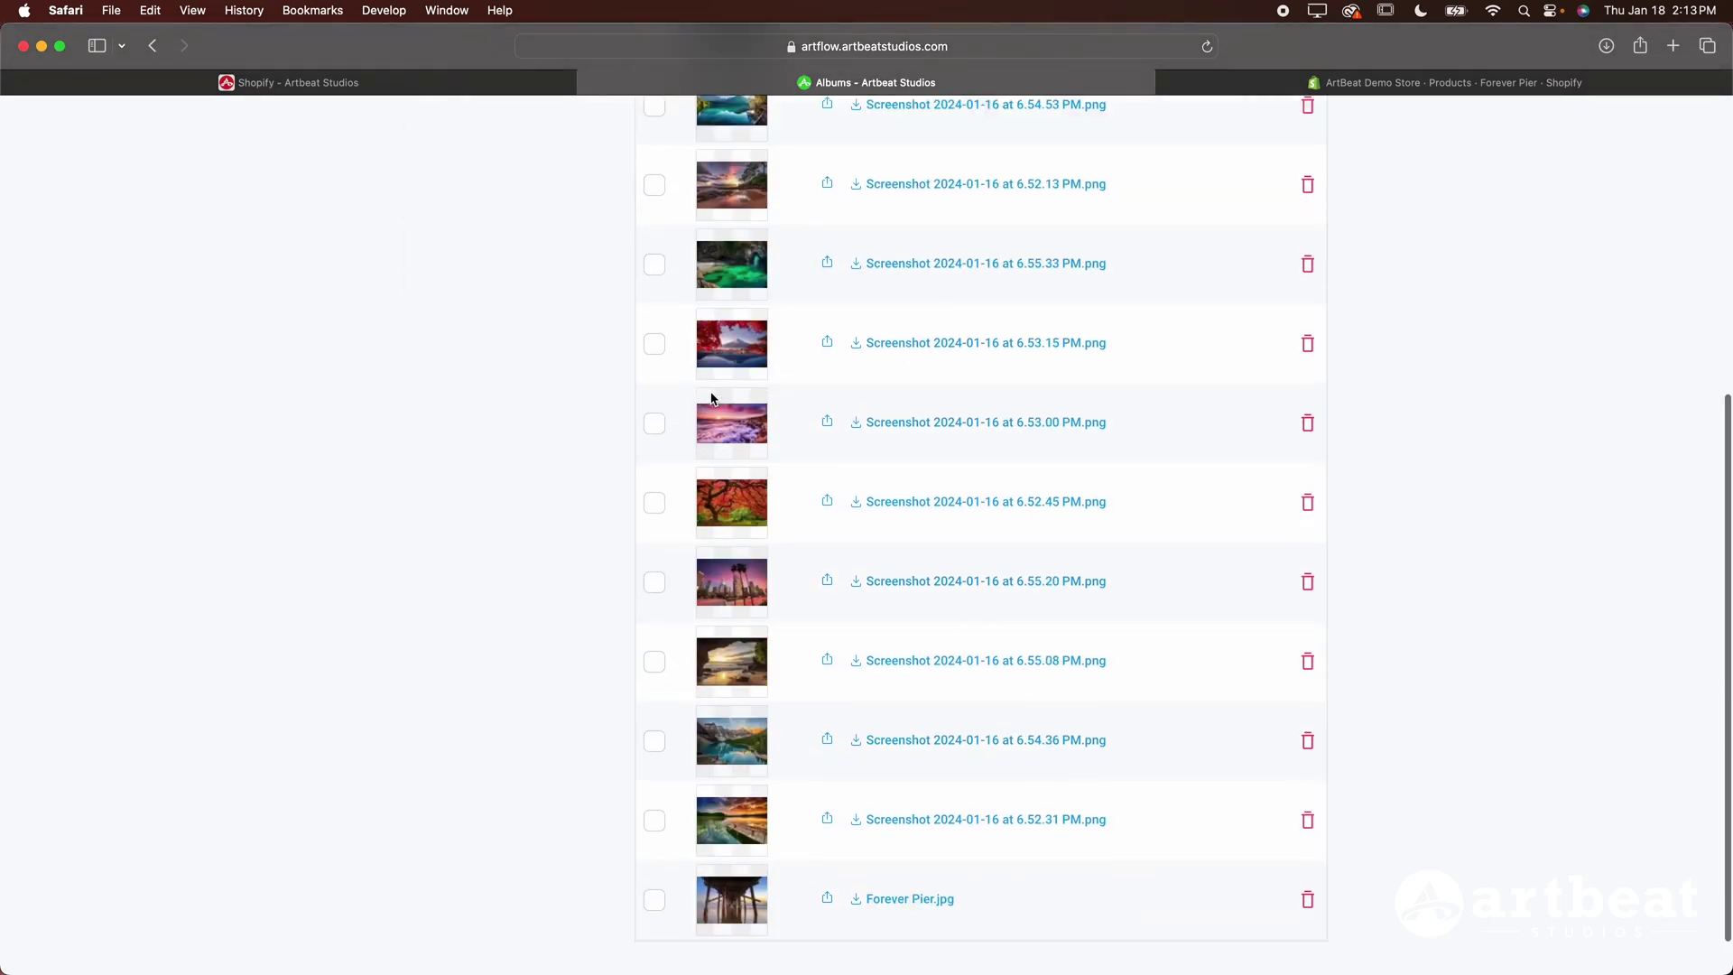
{"action": "scroll", "coordinate": [709, 393], "scroll_direction": "up", "scroll_amount": 12}
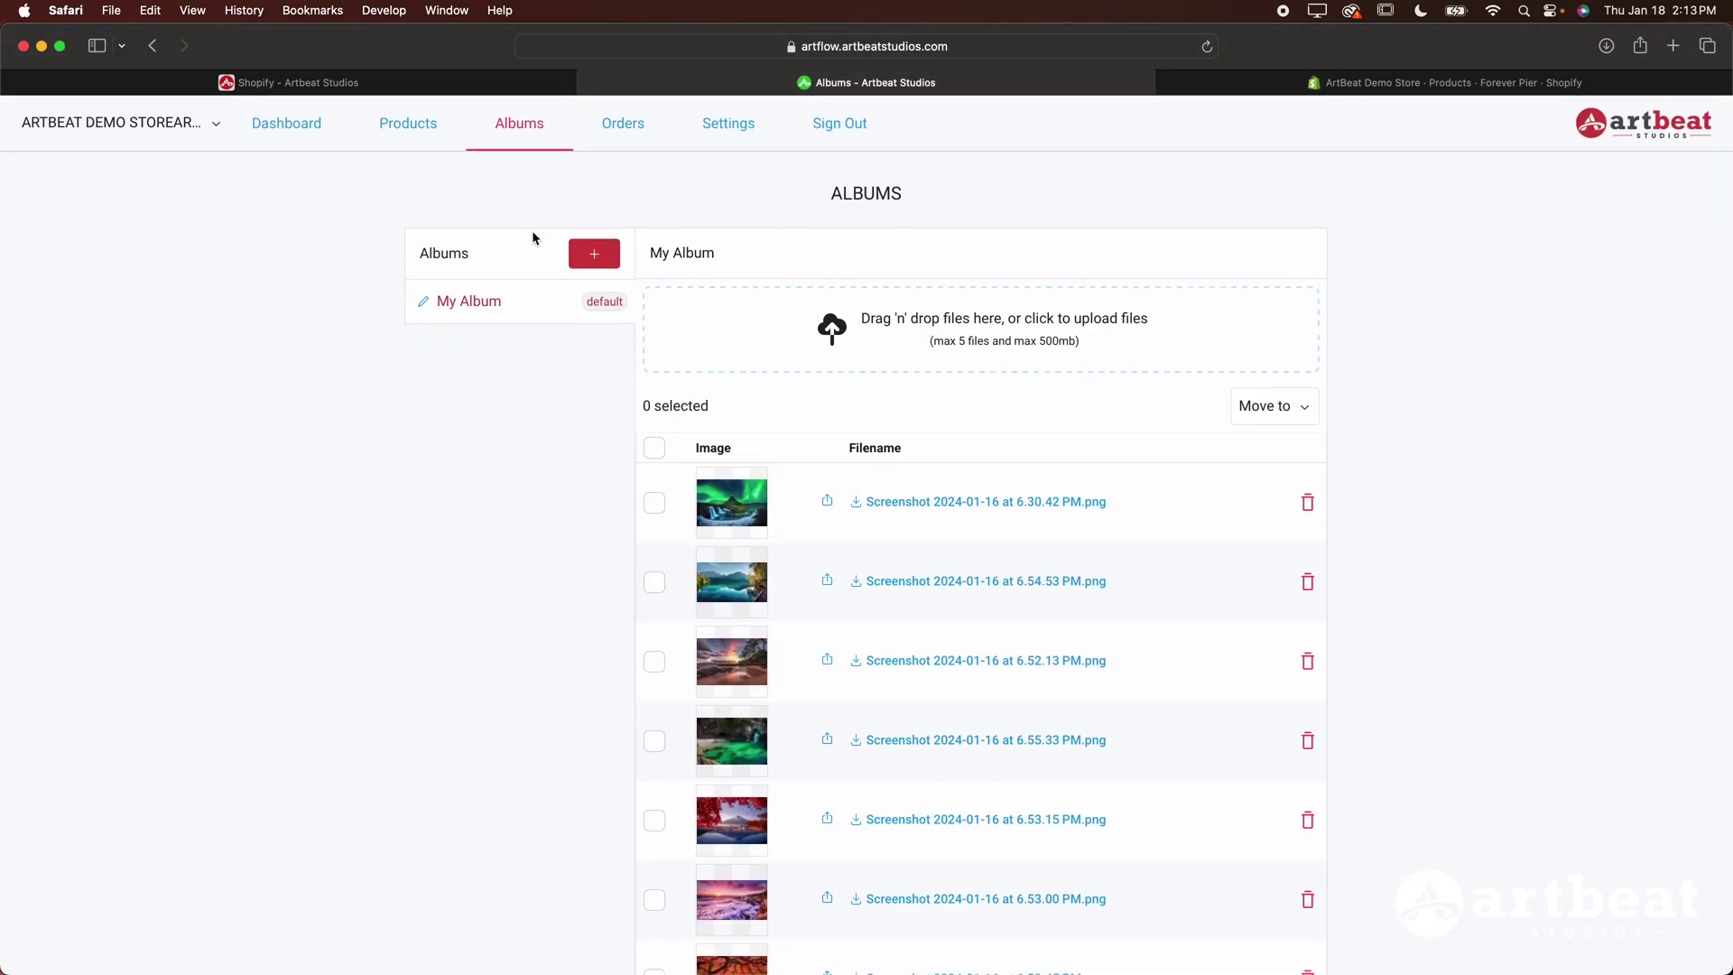
- Show Artflow's Not-mapped product list and review Shopify's Beach Sunset product with four Size variants
{"action": "left_click", "coordinate": [424, 145]}
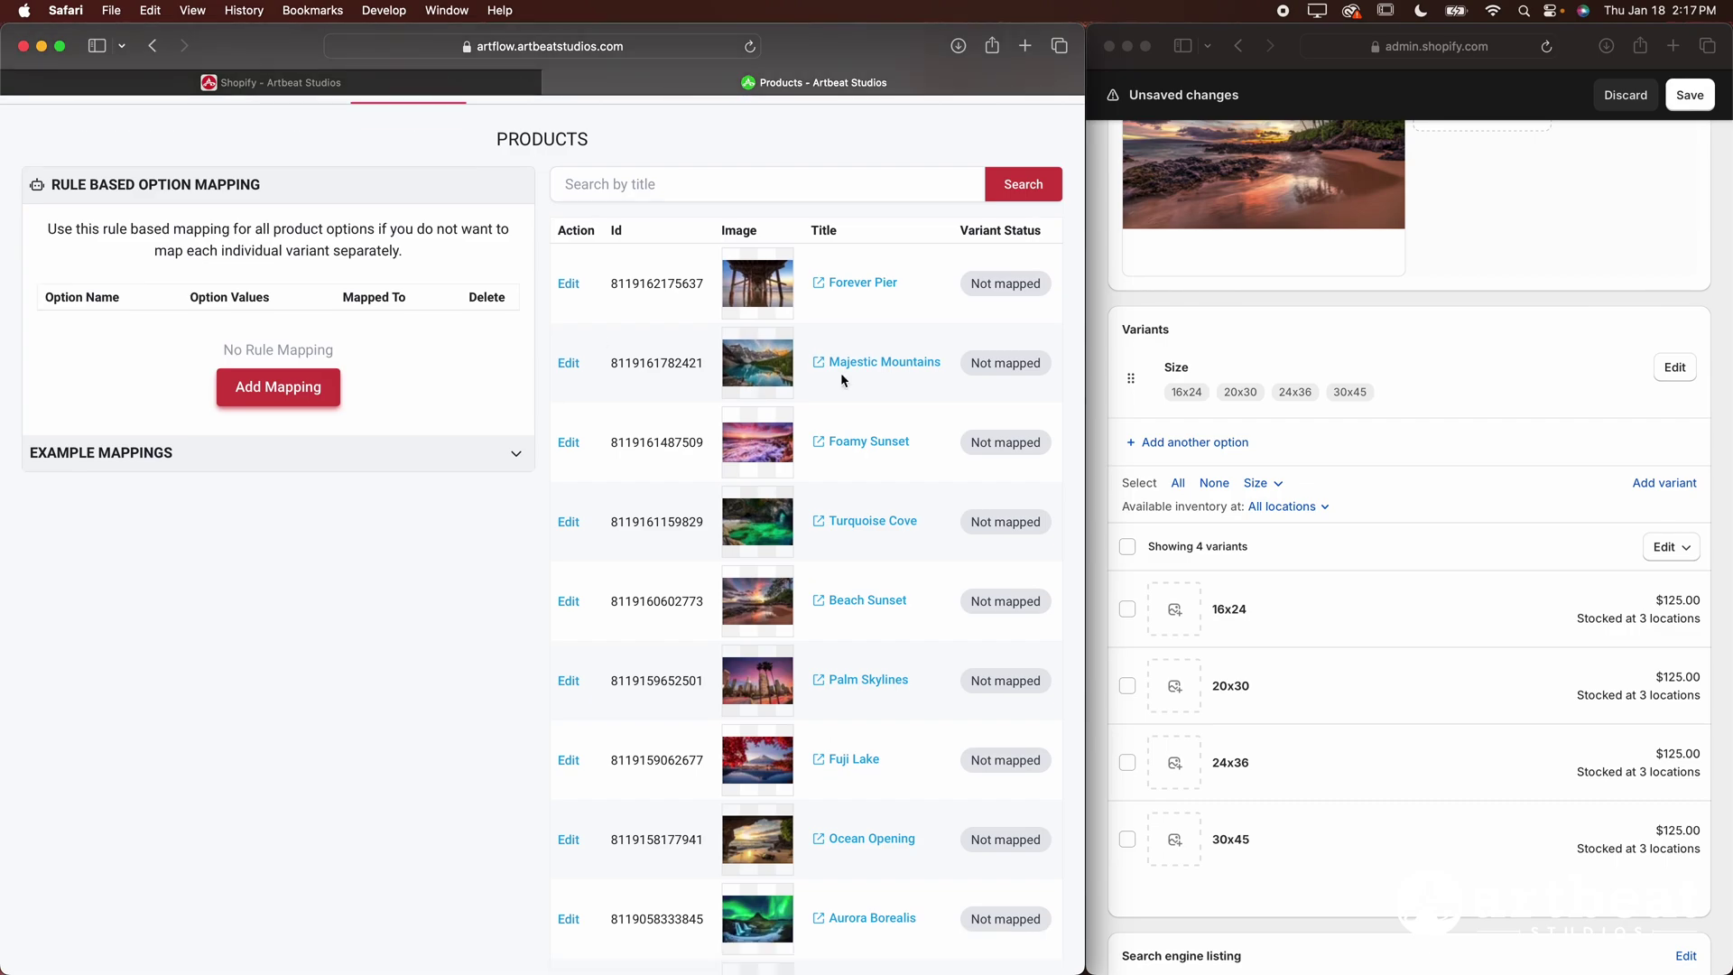
{"action": "scroll", "coordinate": [1102, 398], "scroll_direction": "up", "scroll_amount": 10}
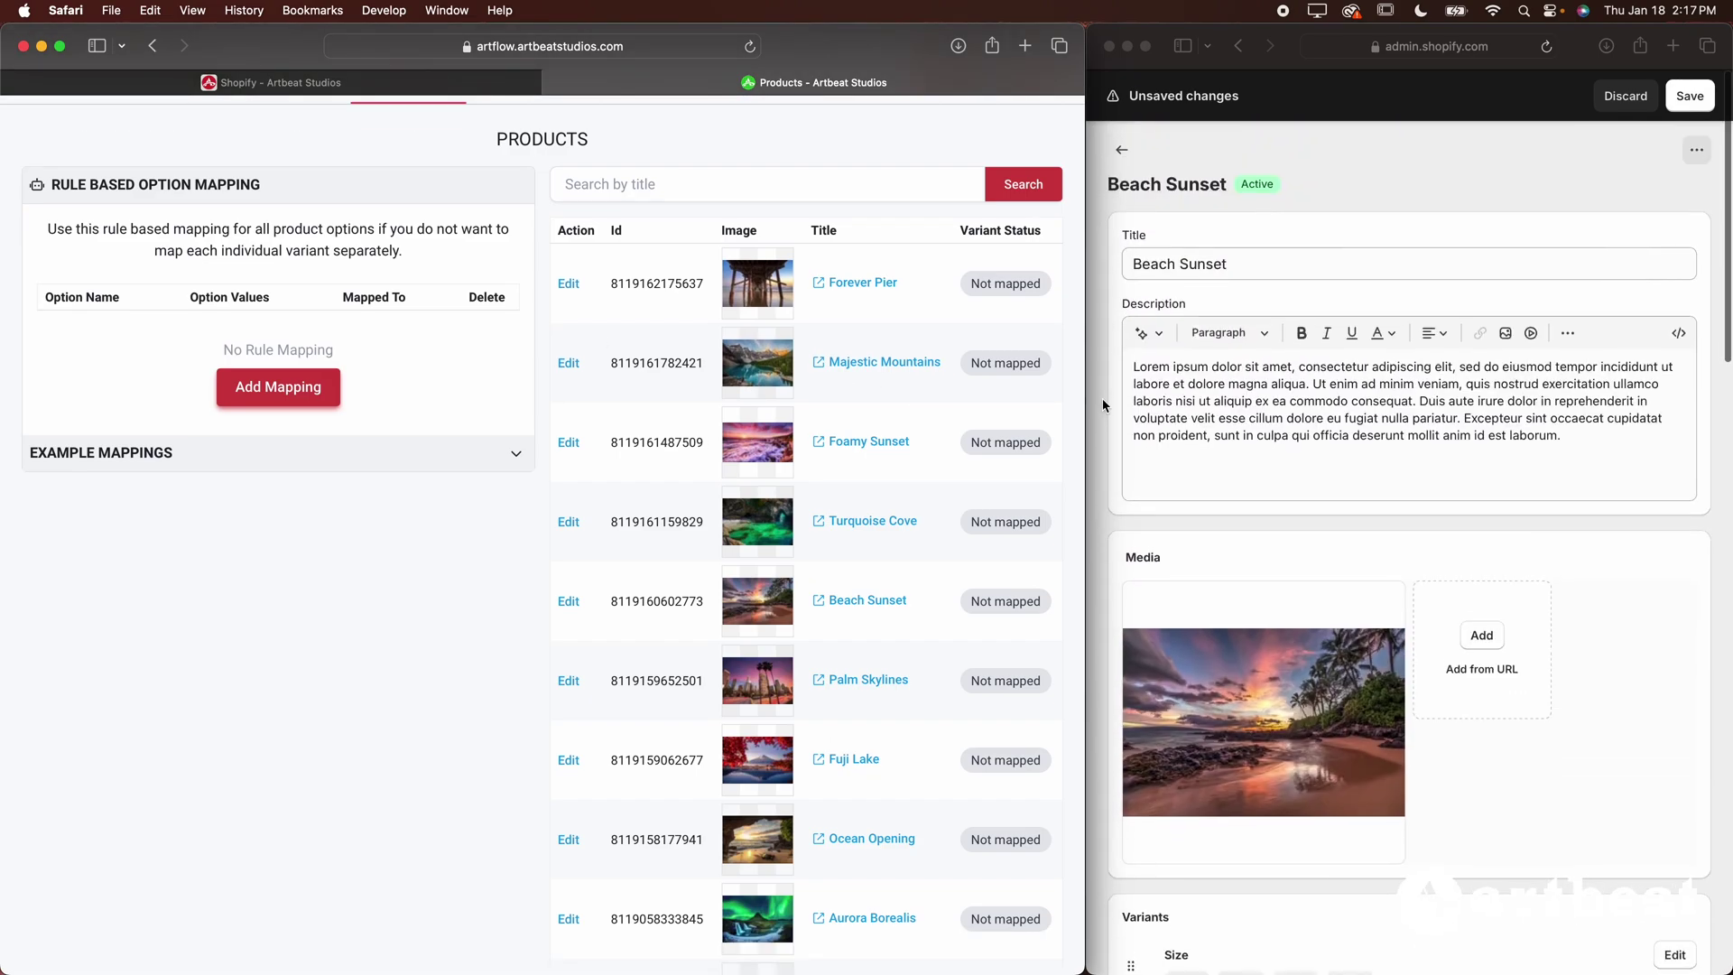
{"action": "scroll", "coordinate": [1206, 567], "scroll_direction": "down", "scroll_amount": 5}
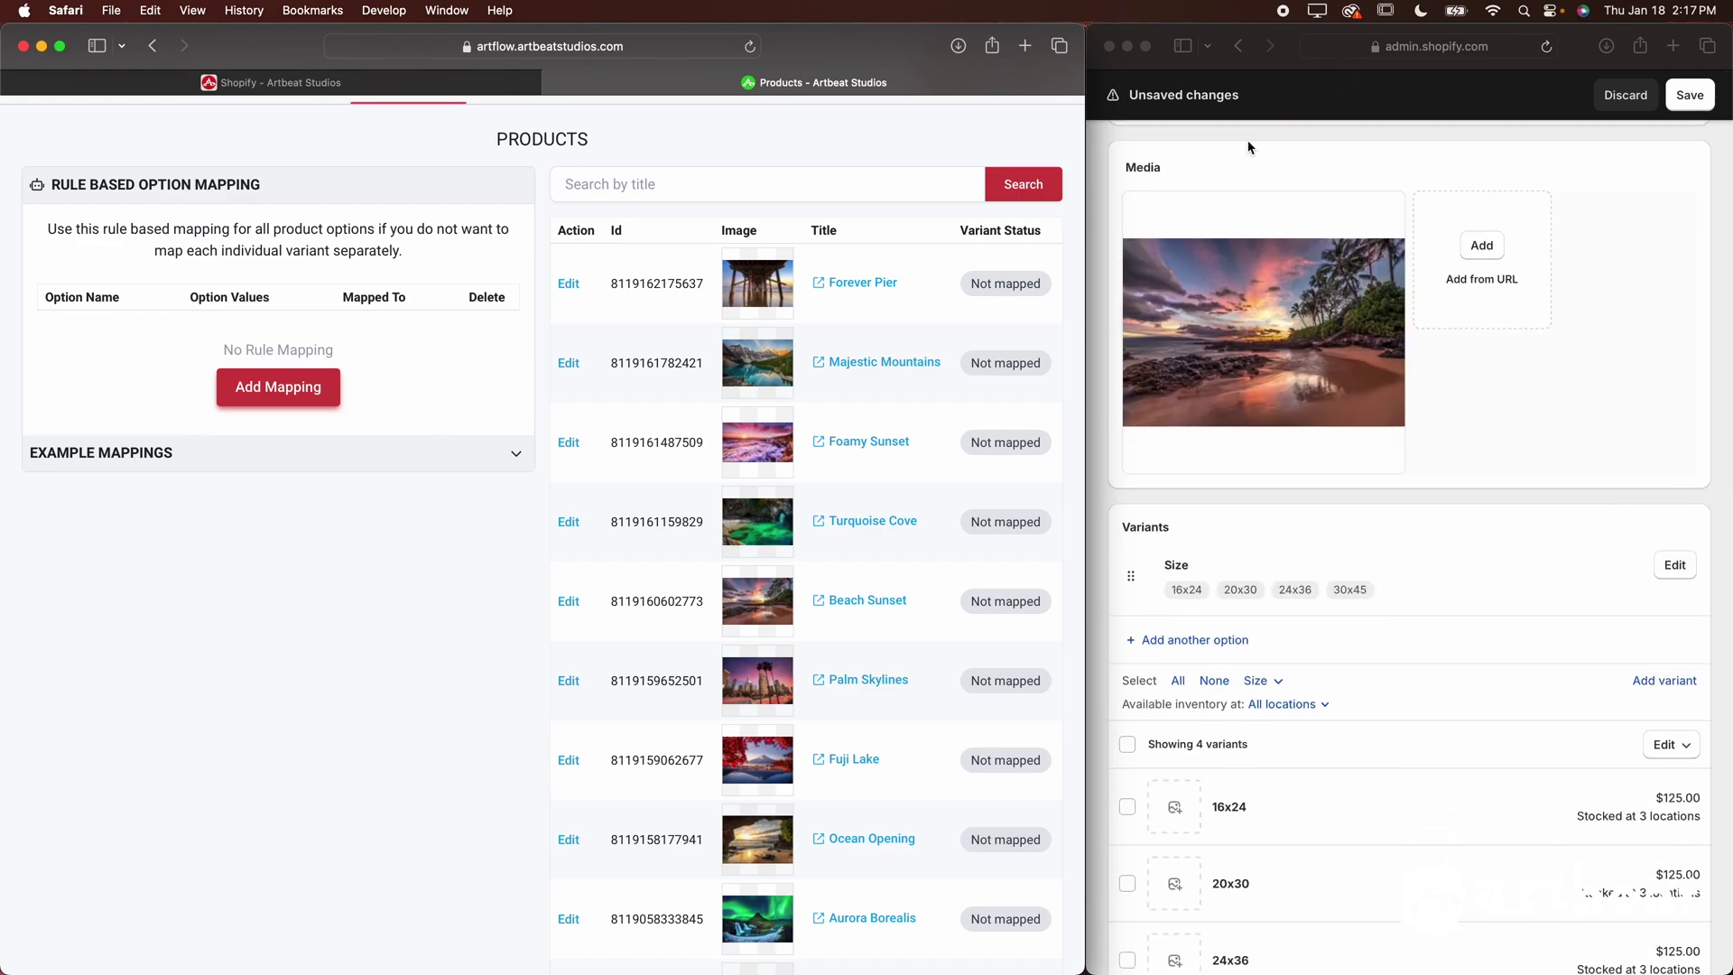
{"action": "scroll", "coordinate": [1250, 147], "scroll_direction": "down", "scroll_amount": 2}
{"action": "scroll", "coordinate": [1549, 401], "scroll_direction": "up", "scroll_amount": 1}
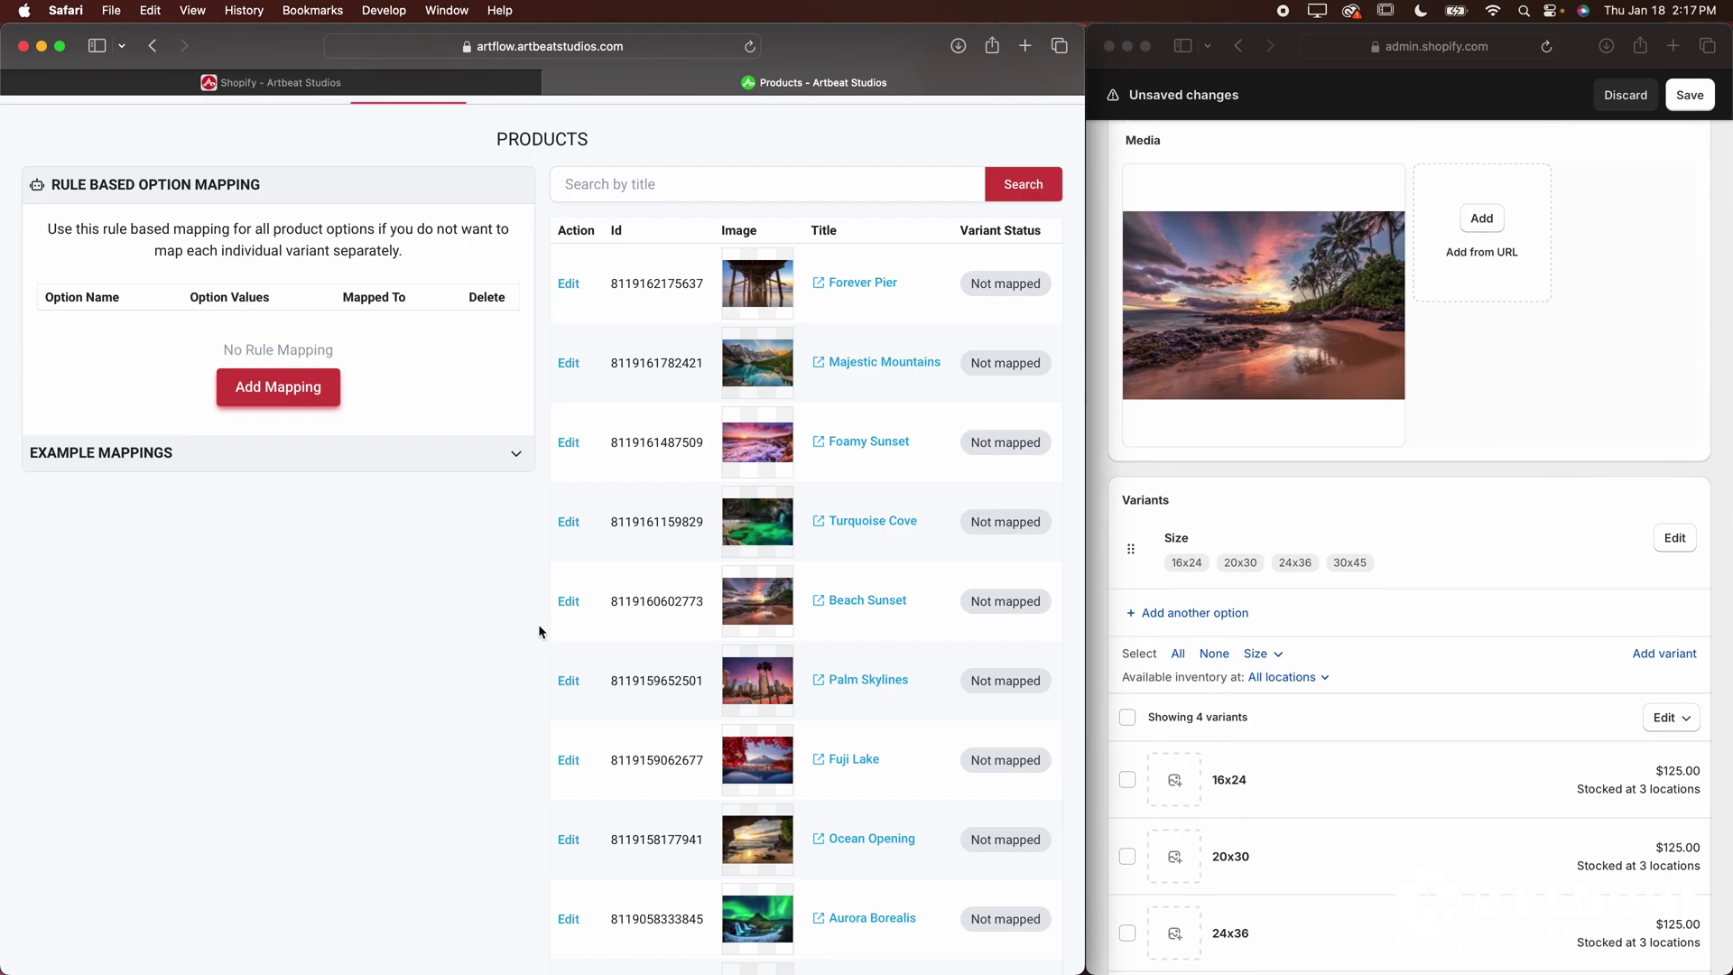
- Replace Beach Sunset's print image with the Screenshot 2024-01-16 sunset image from My Album
{"action": "left_click", "coordinate": [568, 601]}
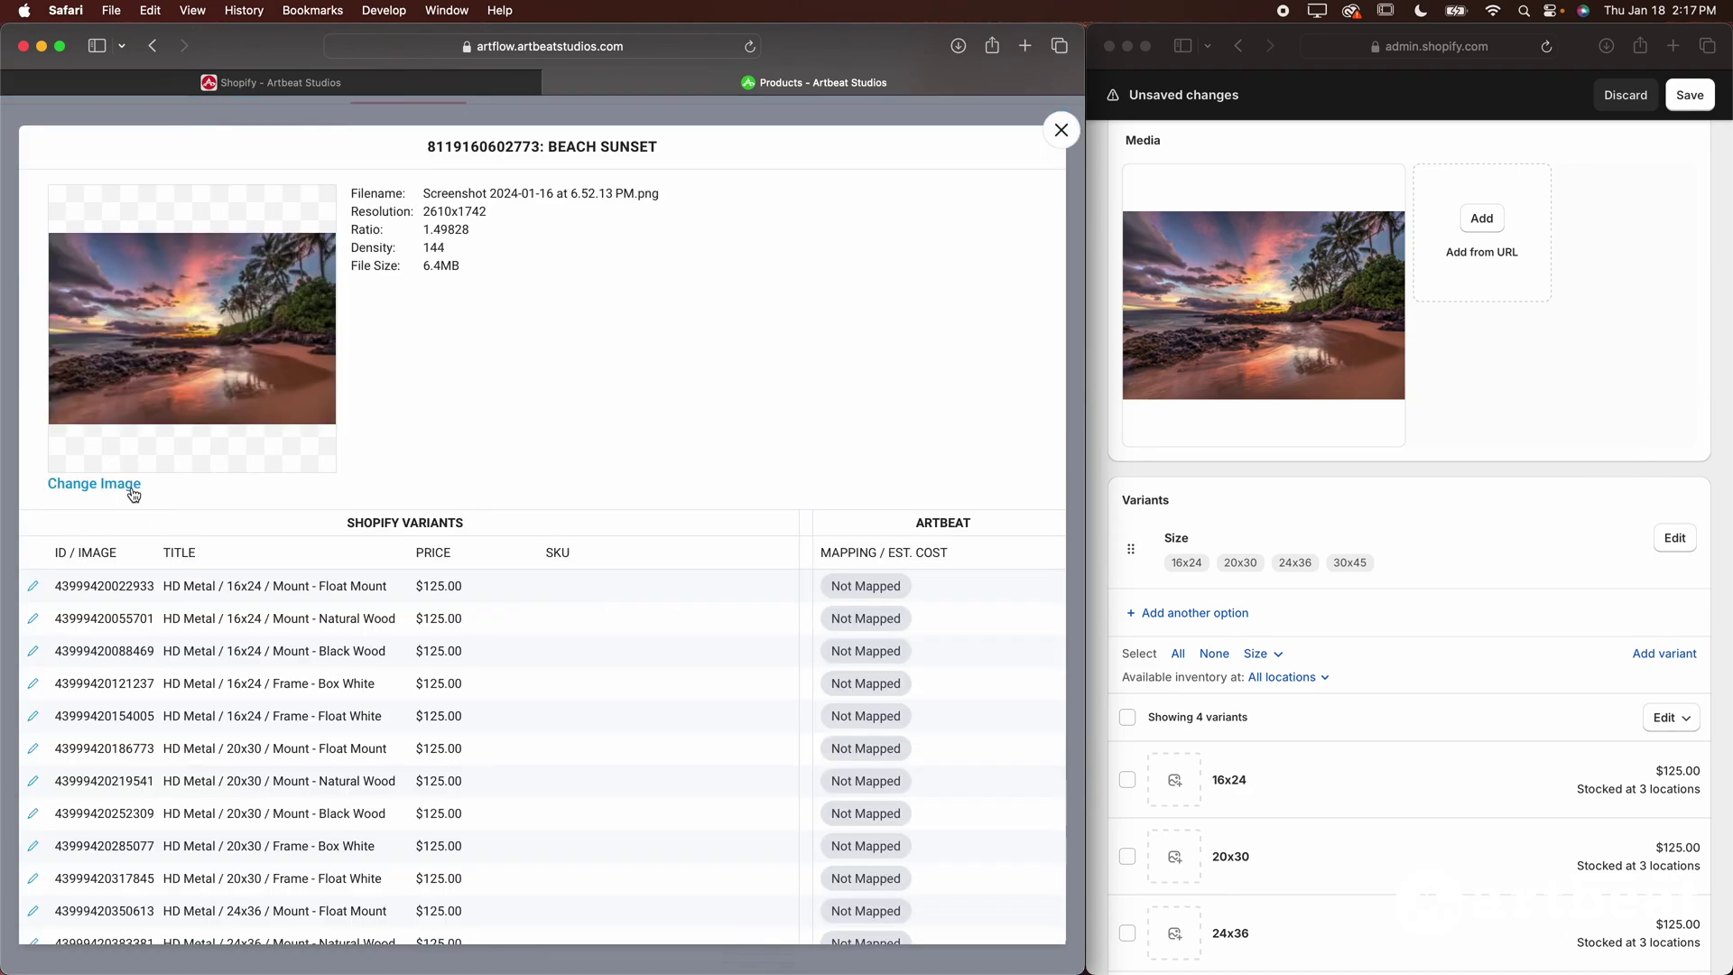
{"action": "left_click", "coordinate": [126, 486]}
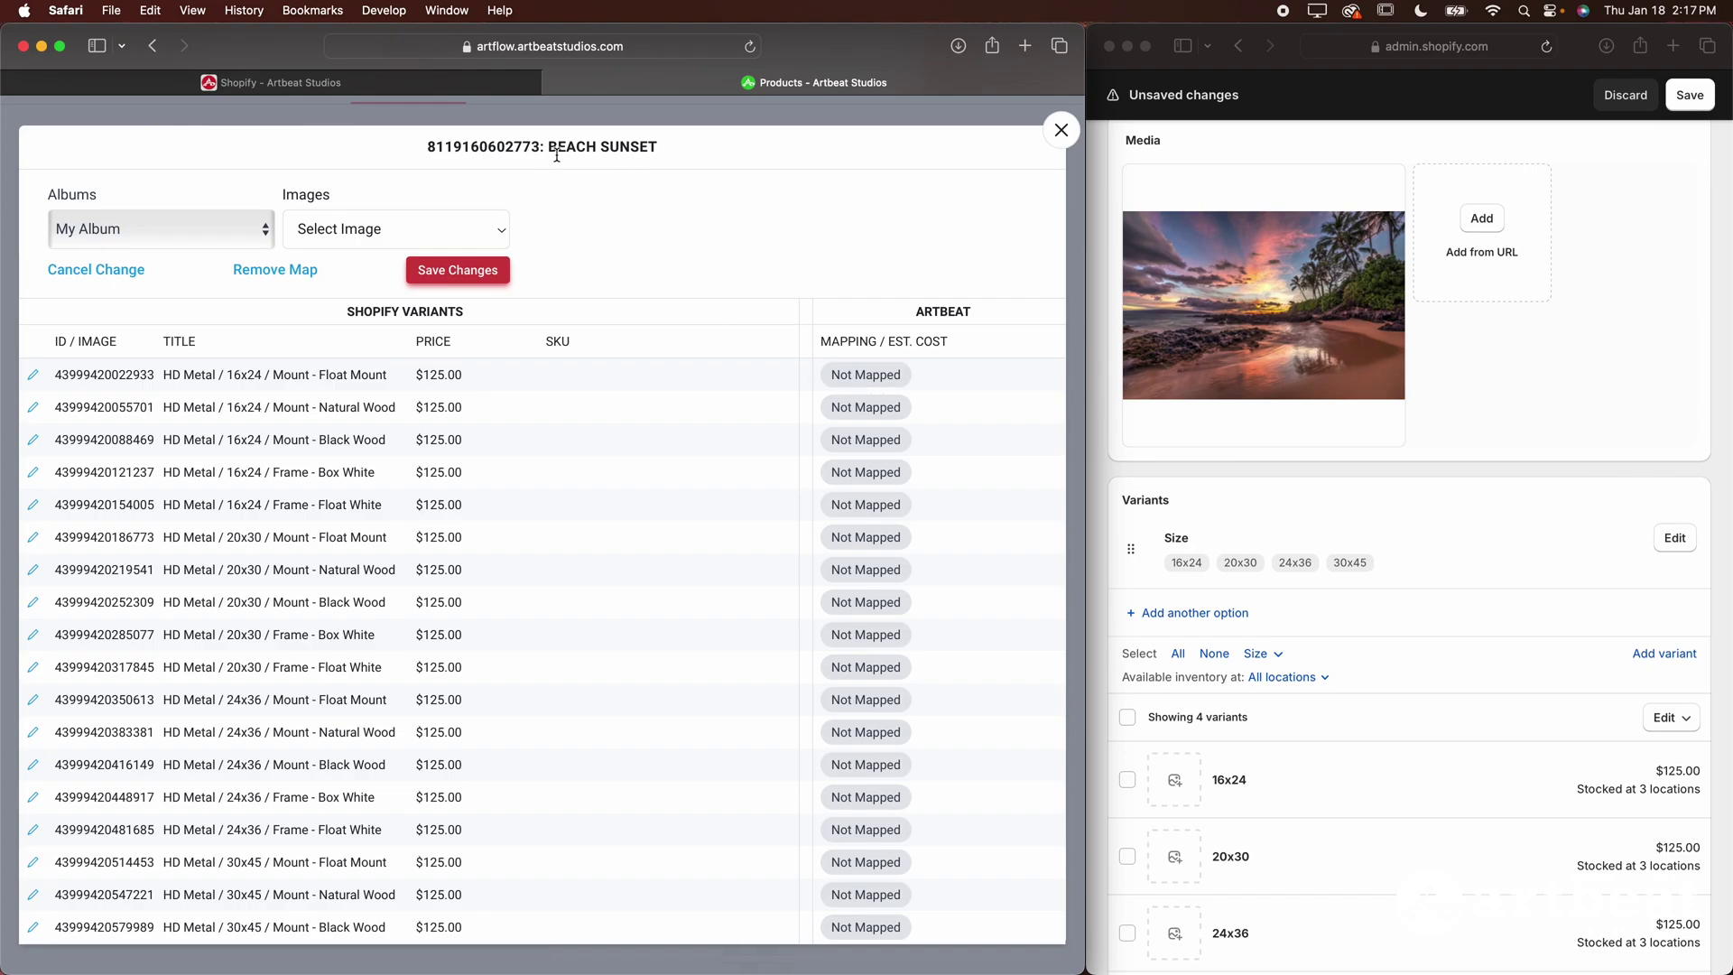
{"action": "left_click", "coordinate": [405, 234]}
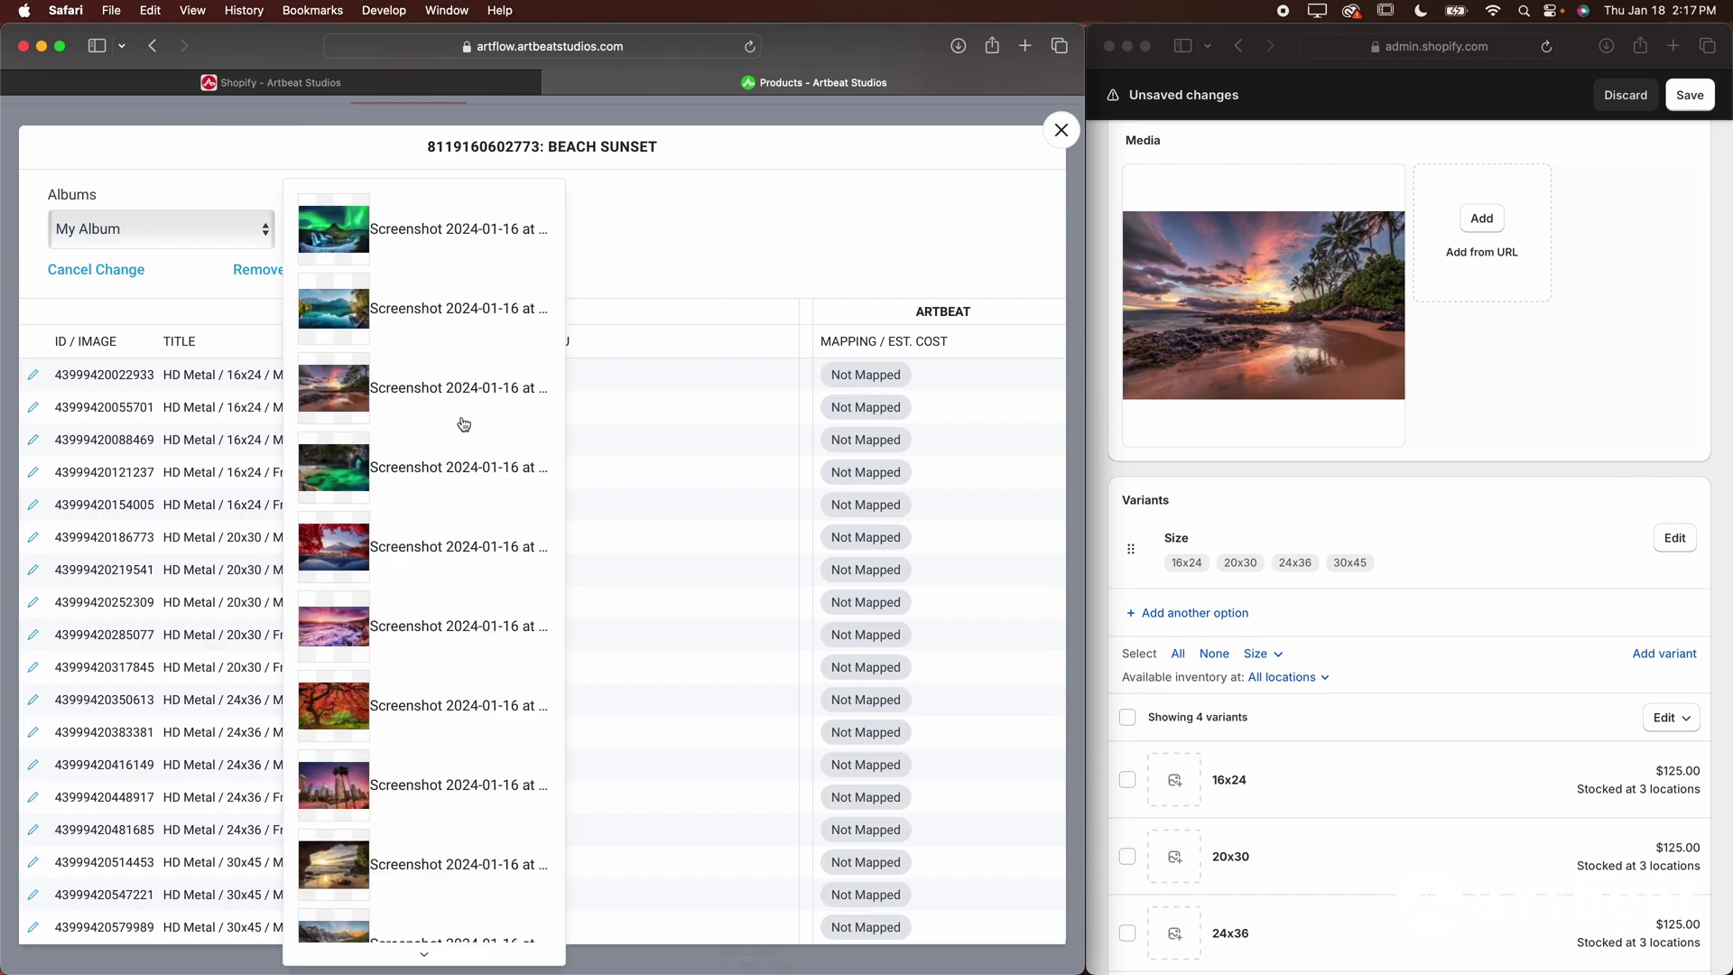
{"action": "scroll", "coordinate": [463, 424], "scroll_direction": "down", "scroll_amount": 5}
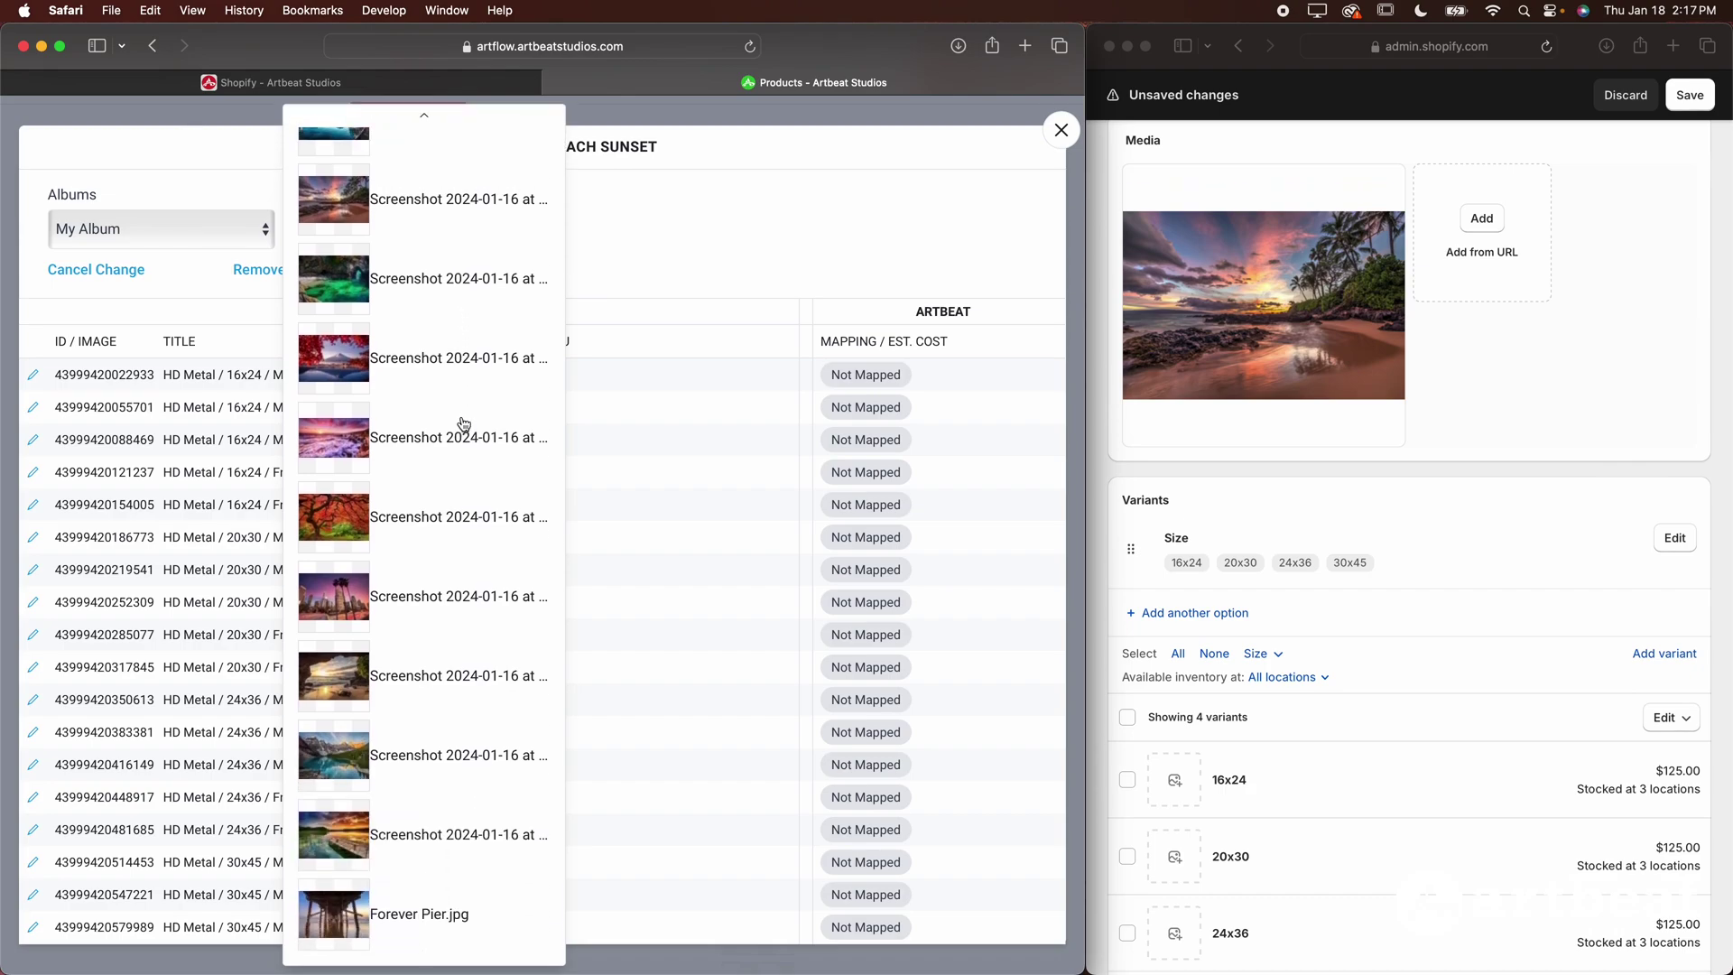
{"action": "scroll", "coordinate": [457, 475], "scroll_direction": "up", "scroll_amount": 3}
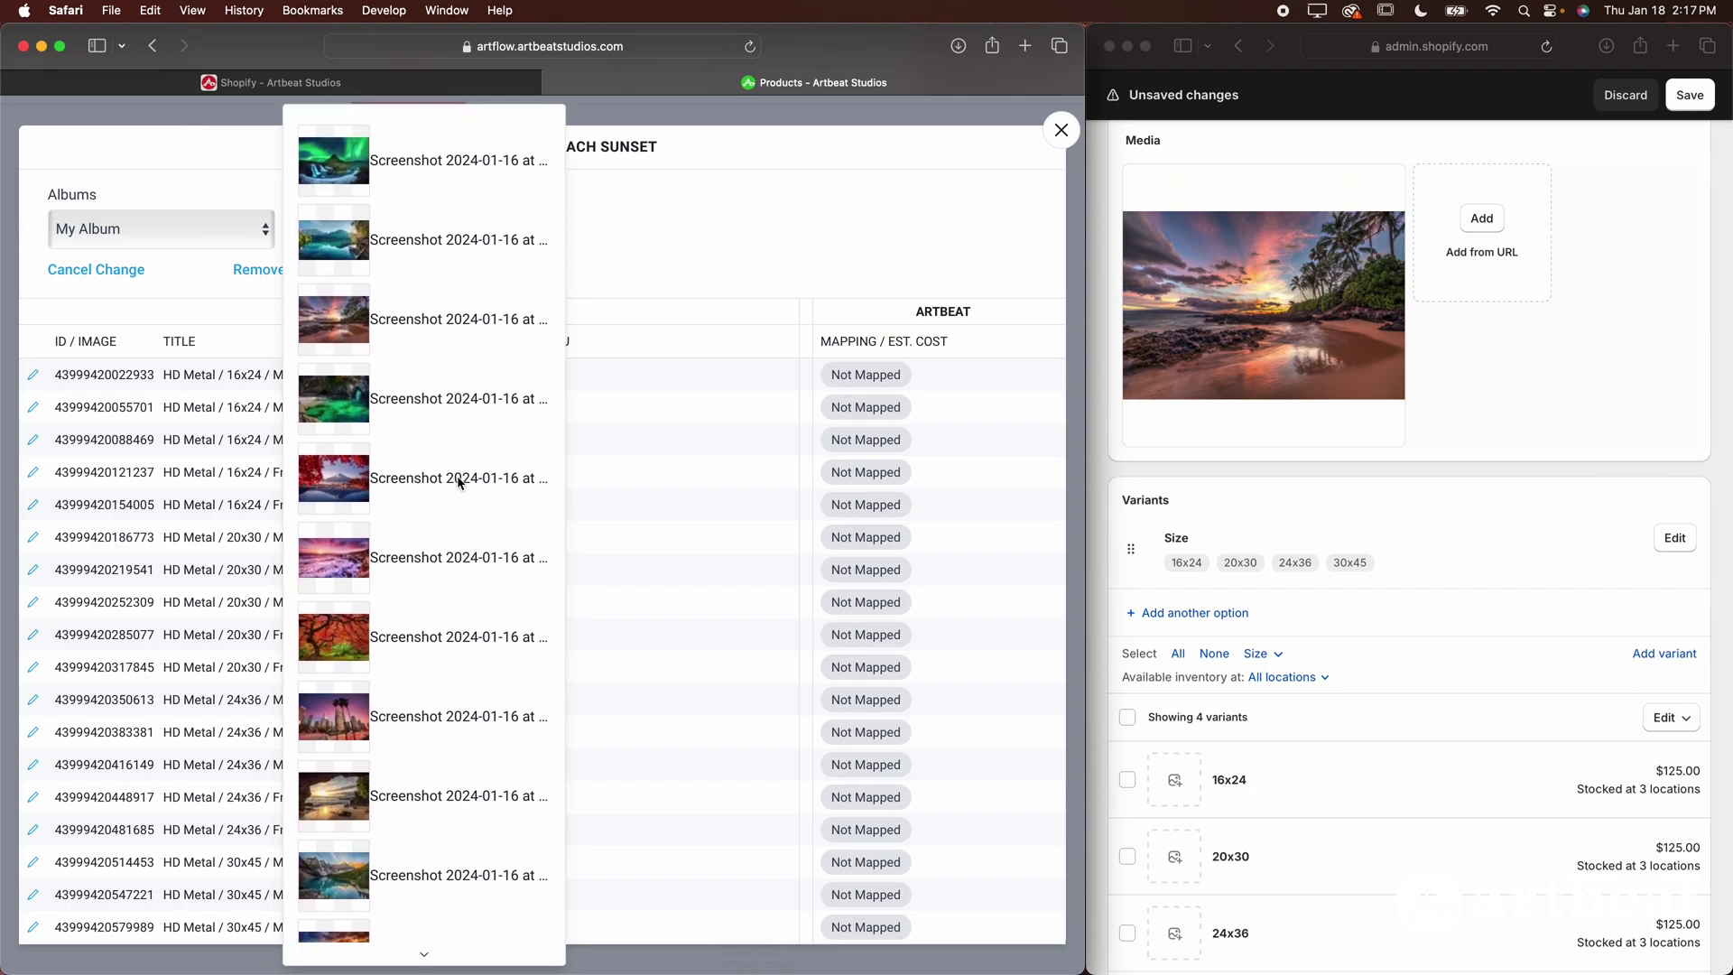
{"action": "left_click", "coordinate": [402, 318]}
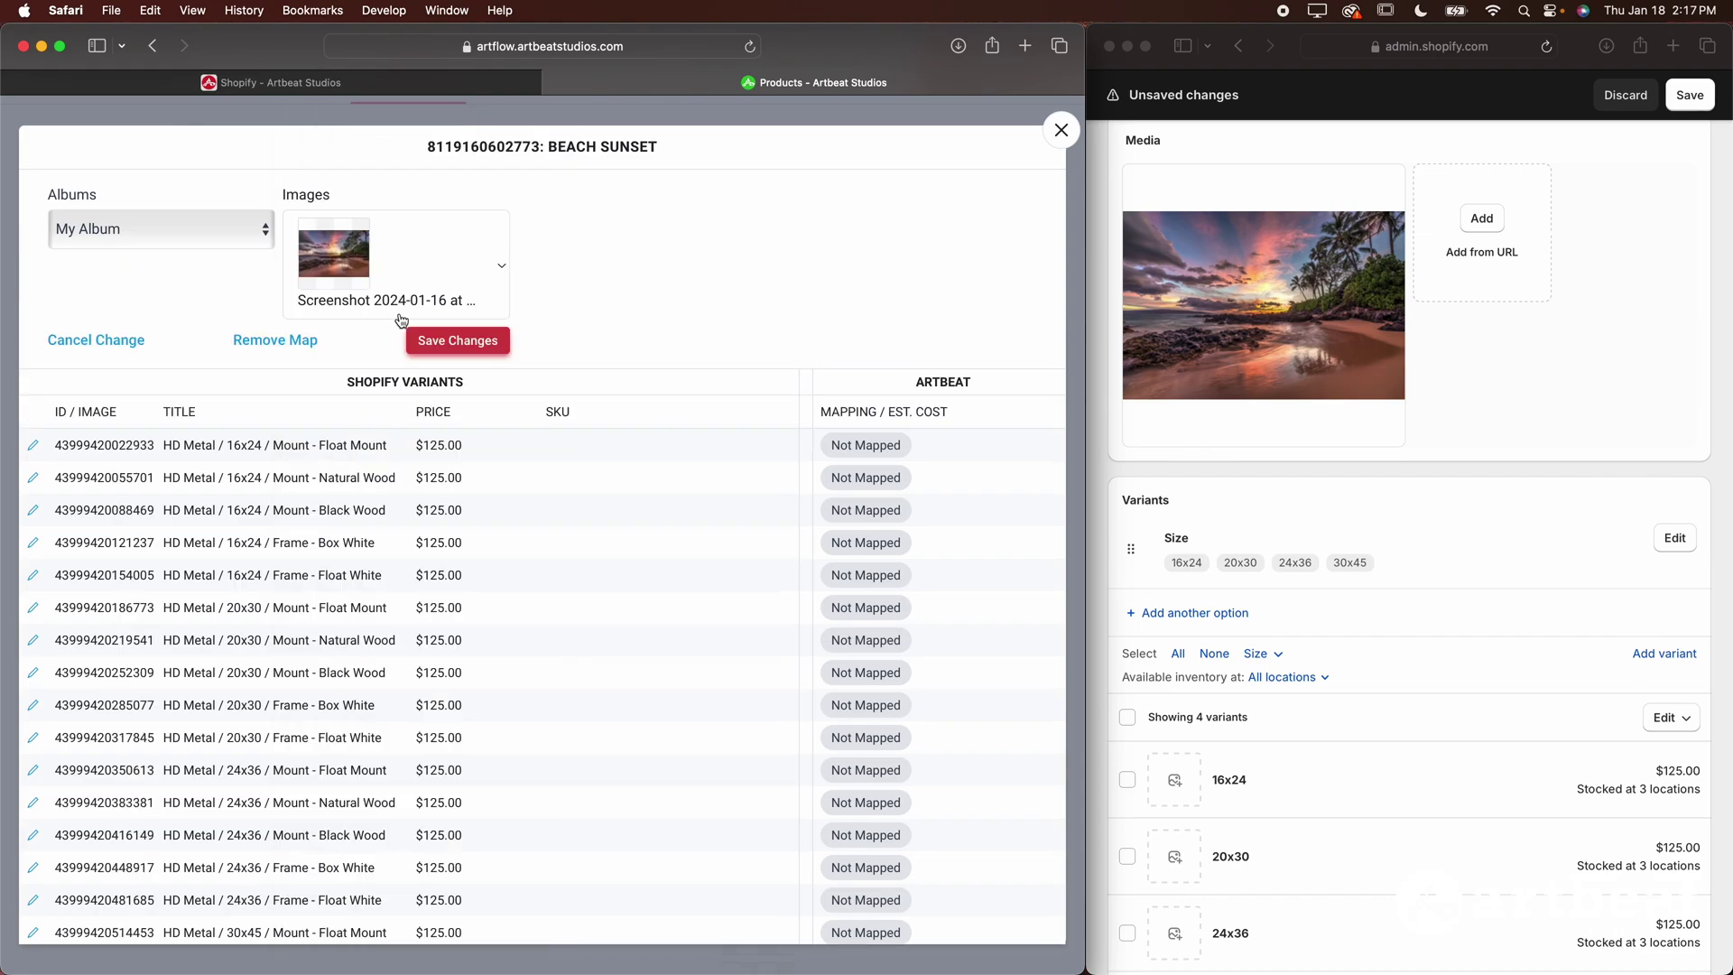
{"action": "left_click", "coordinate": [456, 341]}
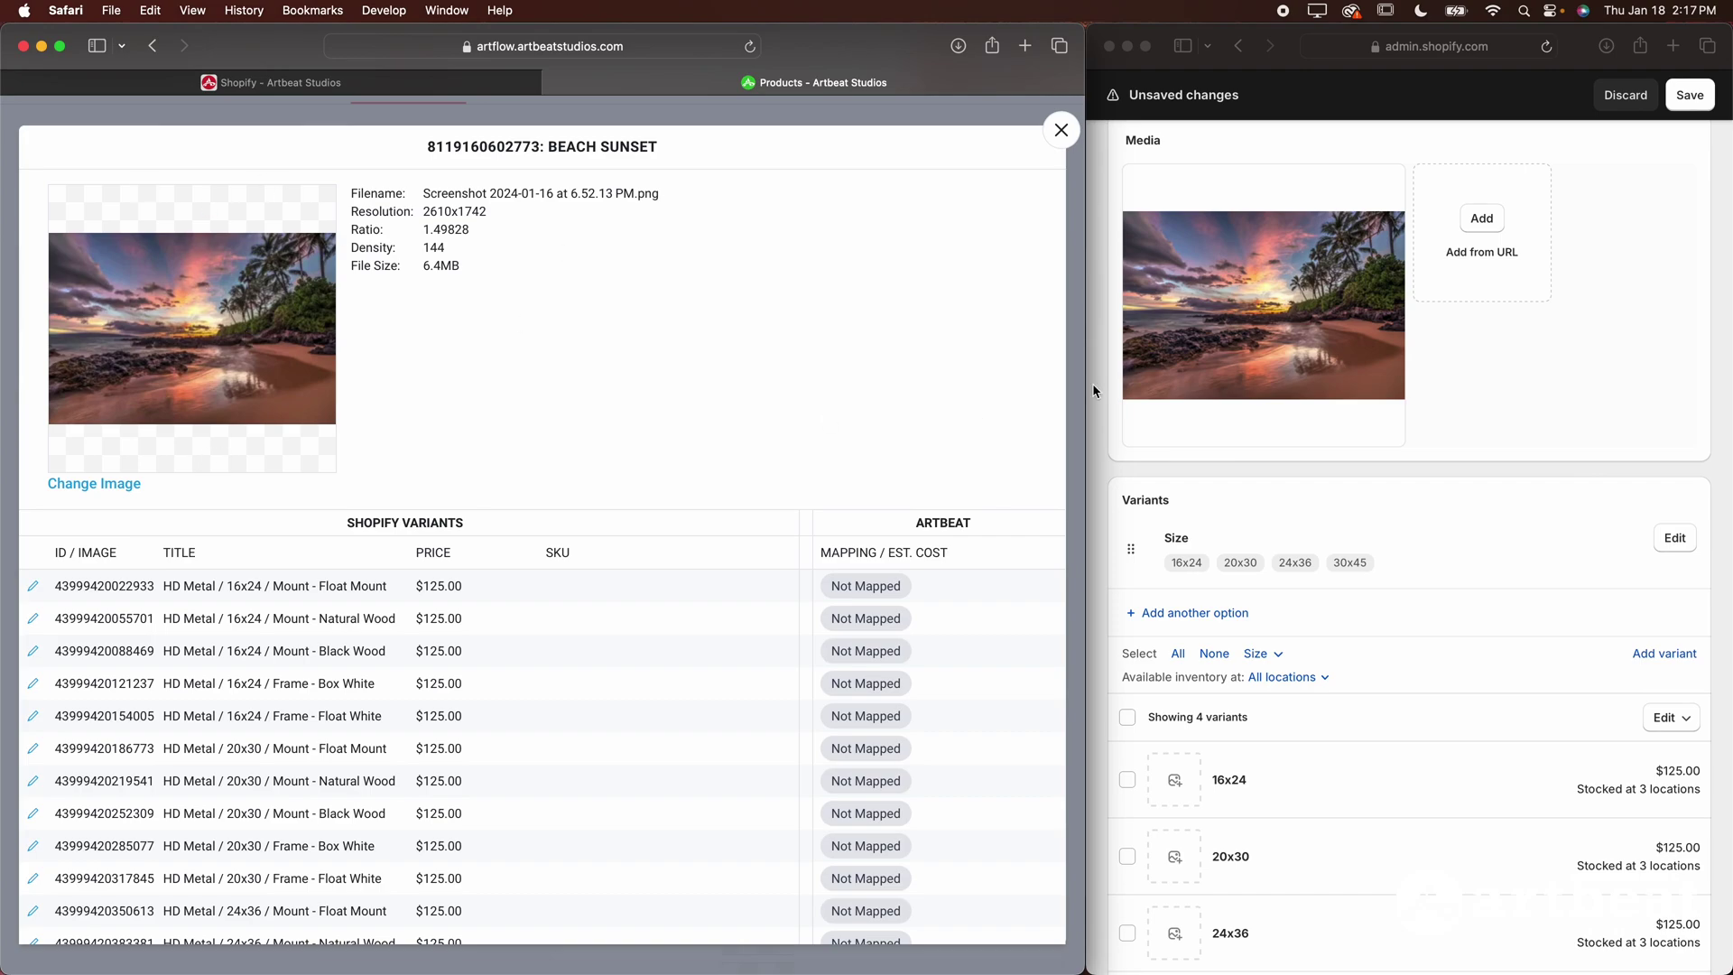
- Review the Beach Sunset variant table, then close the product details window
{"action": "scroll", "coordinate": [873, 613], "scroll_direction": "down", "scroll_amount": 5}
{"action": "scroll", "coordinate": [872, 611], "scroll_direction": "up", "scroll_amount": 5}
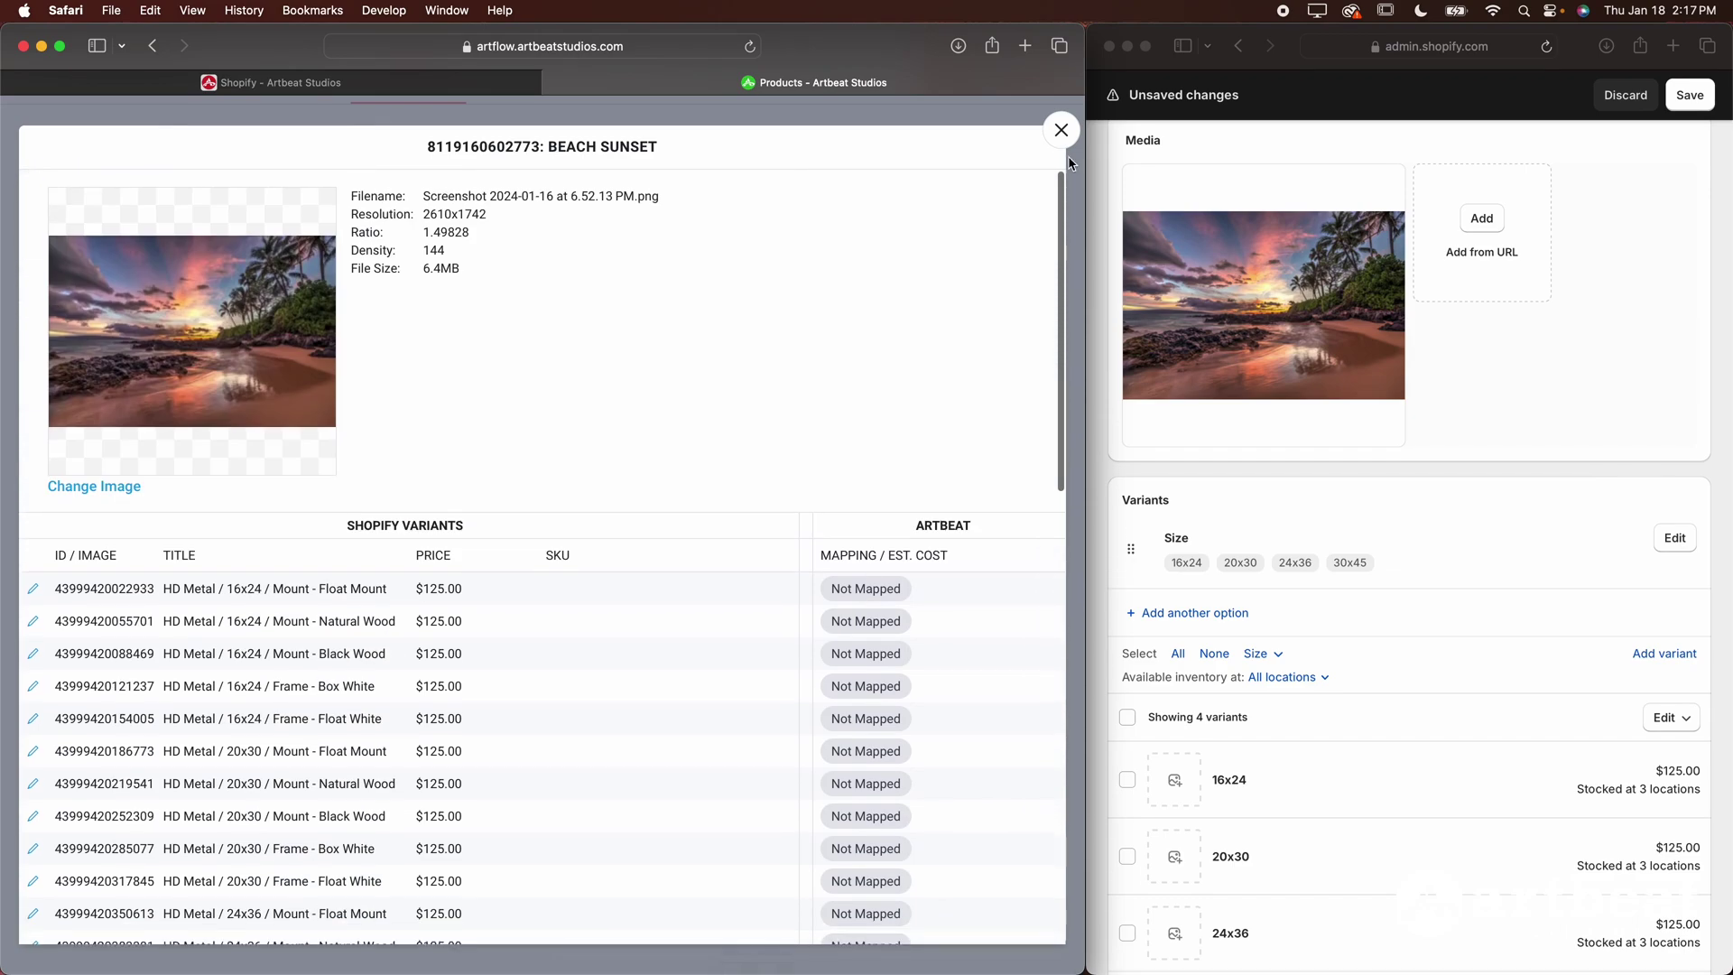
{"action": "left_click", "coordinate": [1053, 138]}
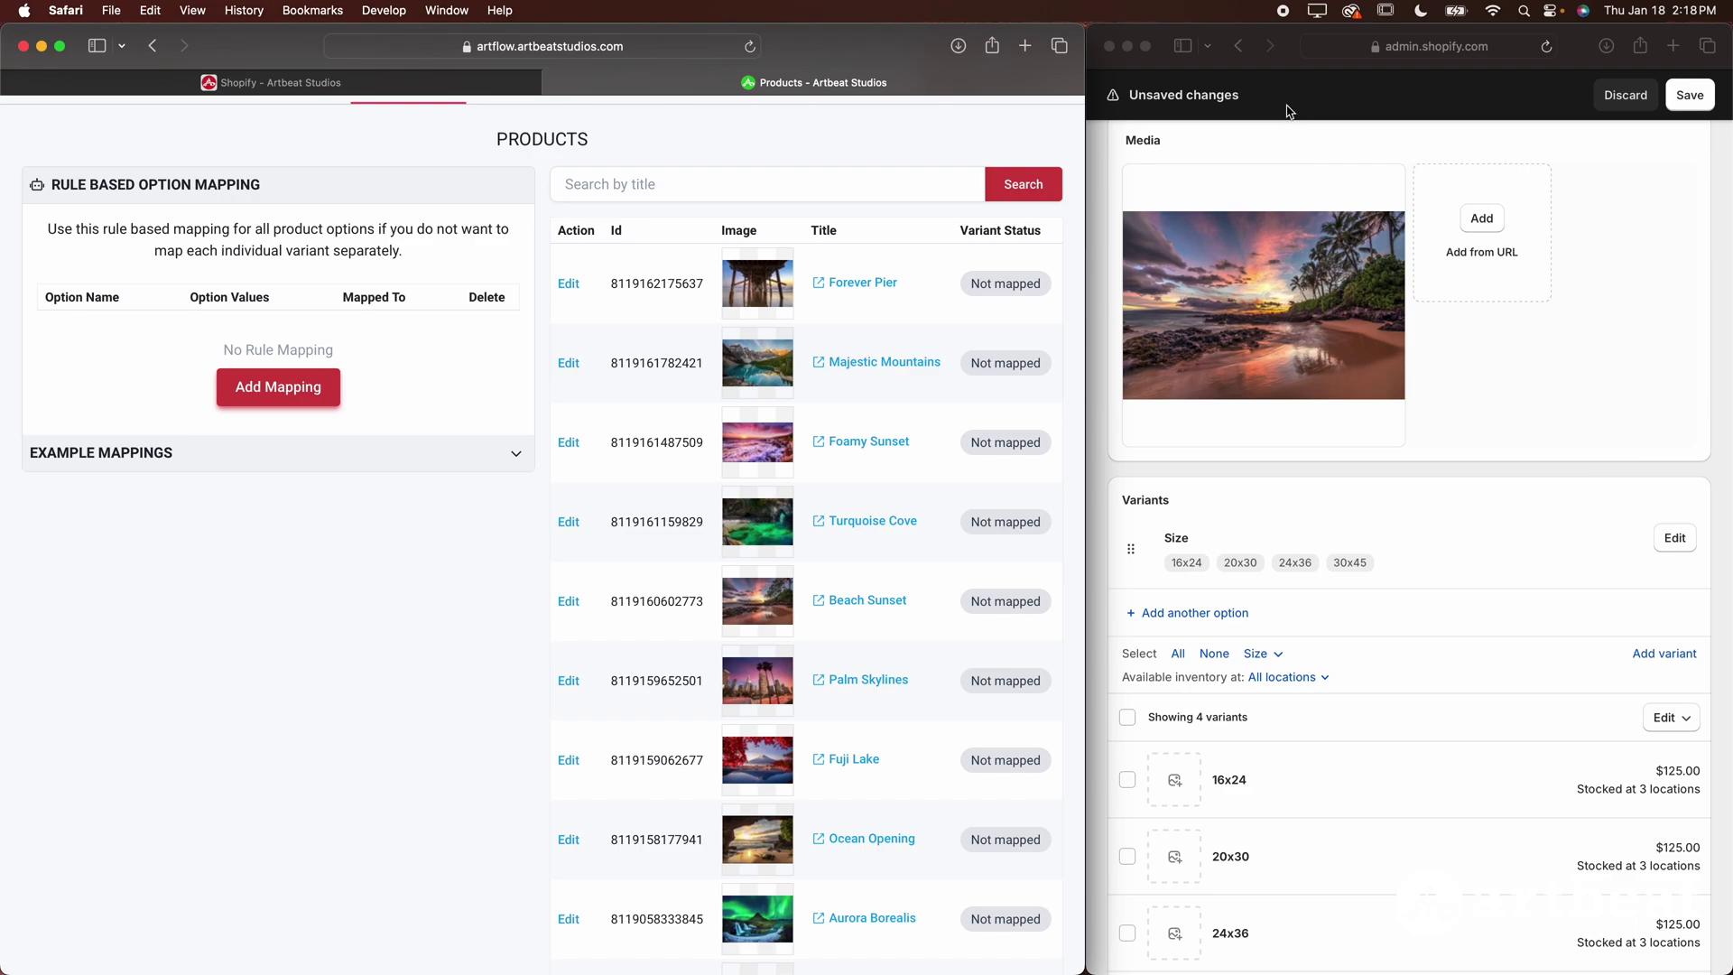
- Add a Medium option with the value HD Metal to Beach Sunset's variants in Shopify
{"action": "left_click", "coordinate": [1199, 614]}
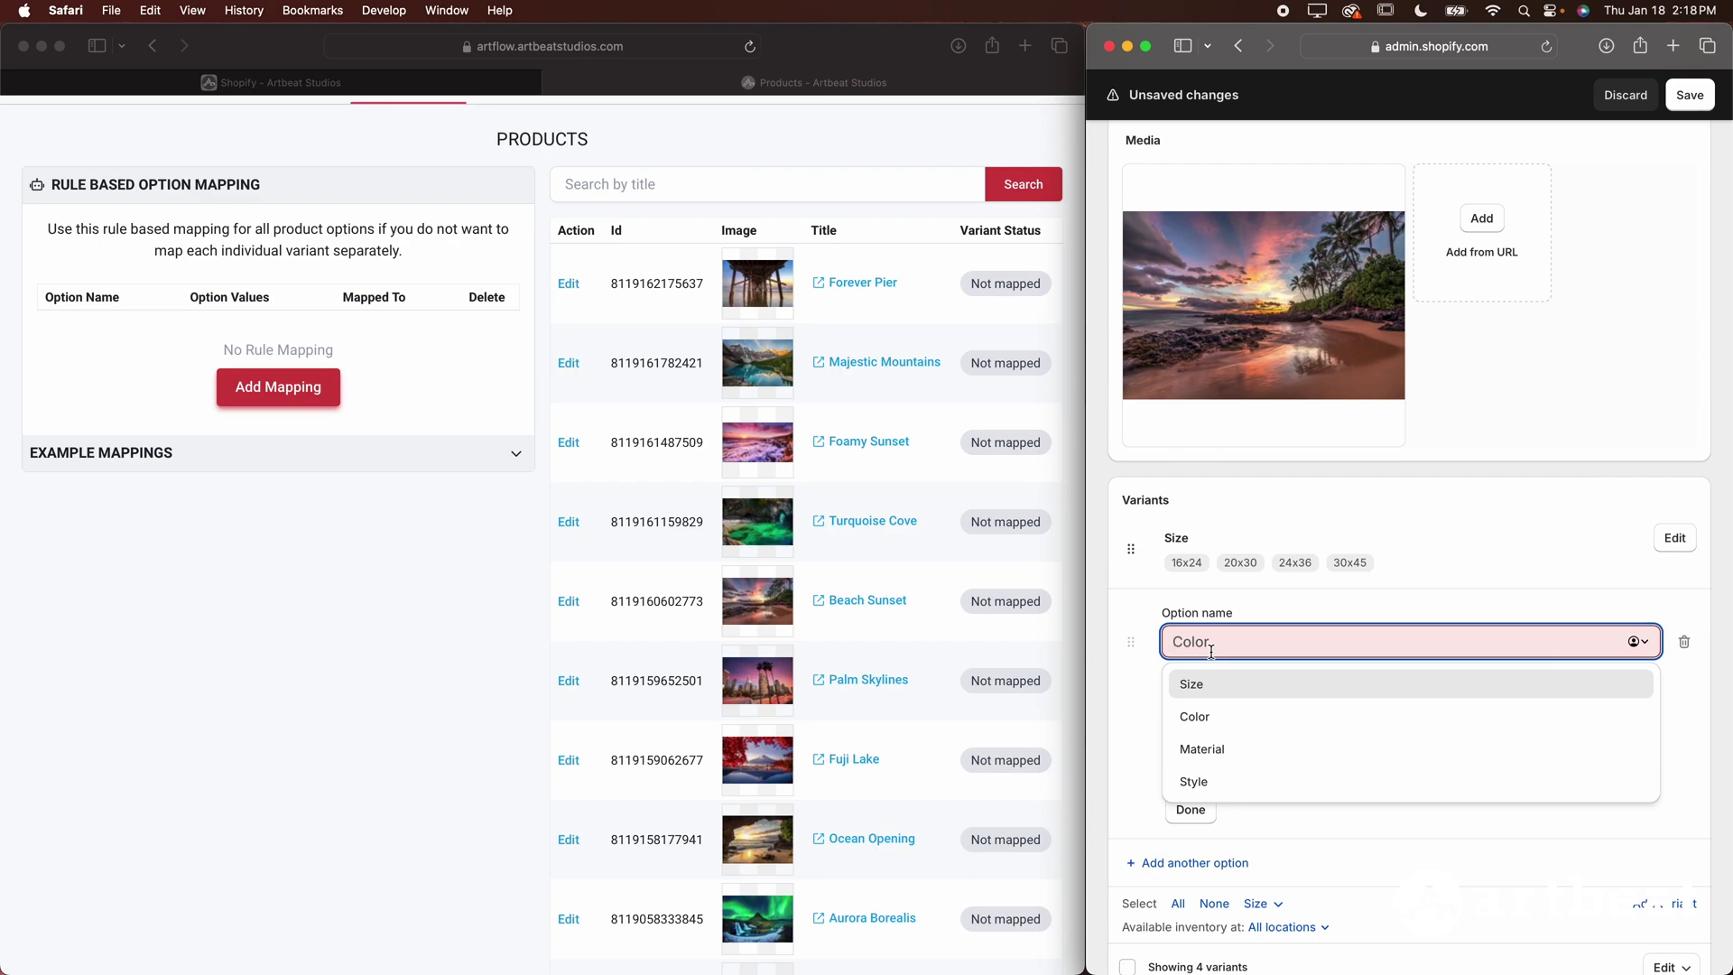
{"action": "type", "text": "Medium"}
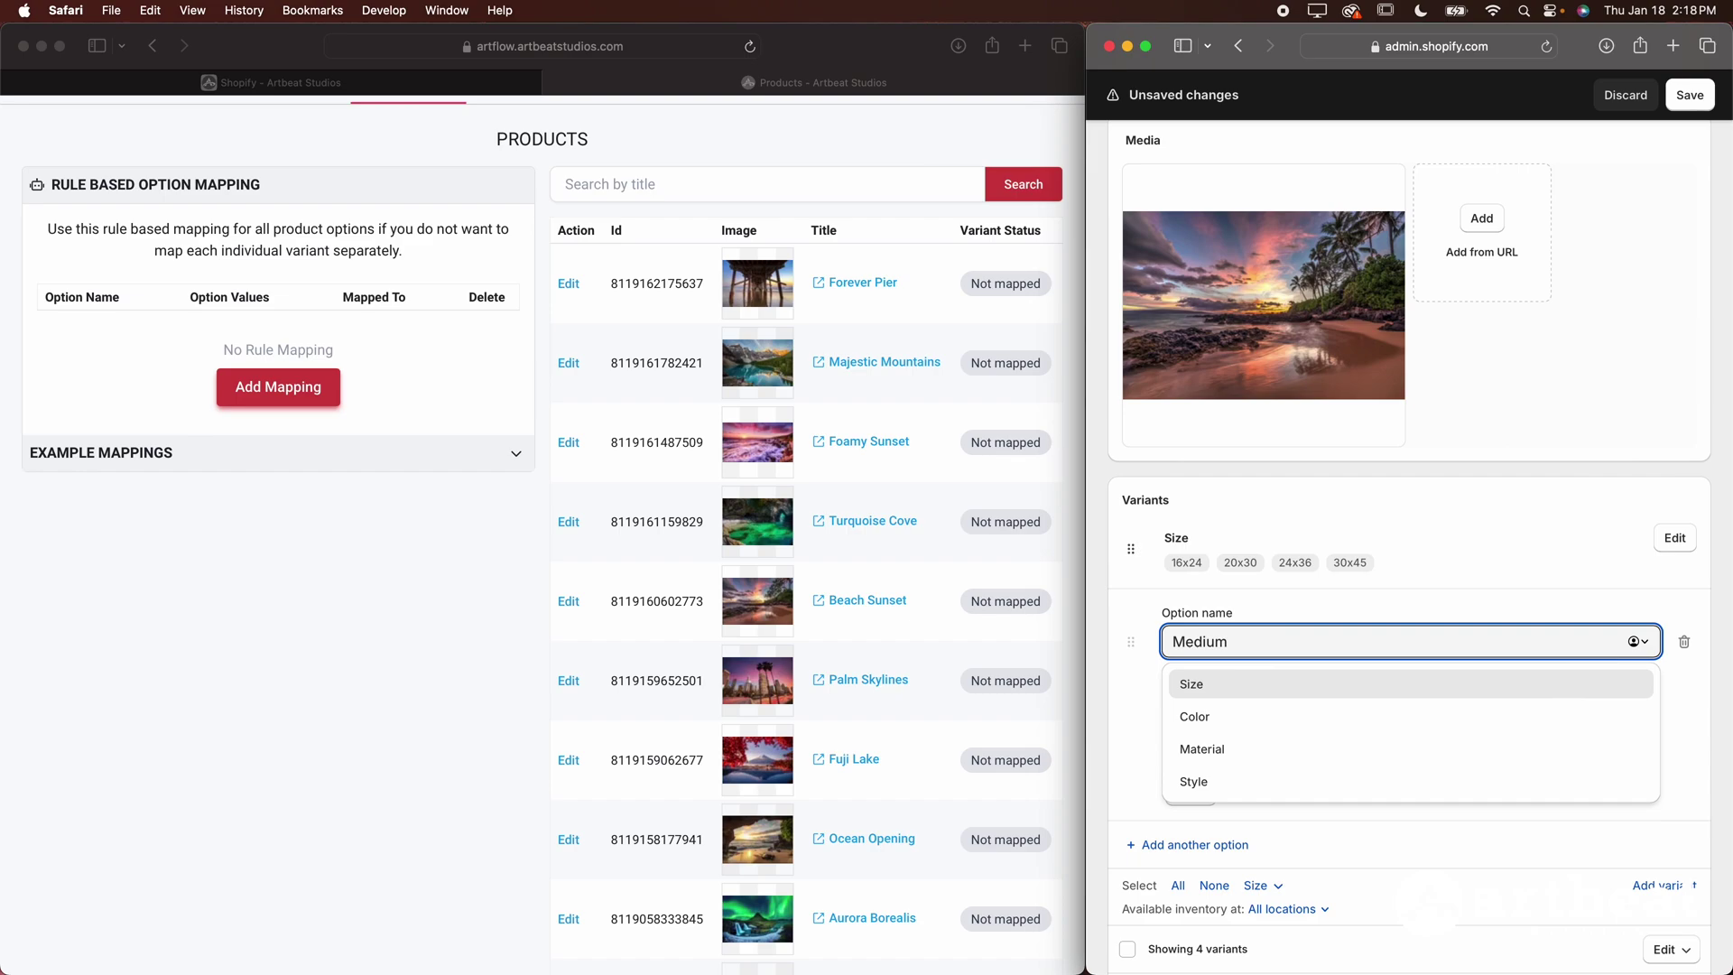
{"action": "left_click", "coordinate": [1129, 679]}
{"action": "left_click", "coordinate": [1222, 722]}
{"action": "type", "text": "Metal"}
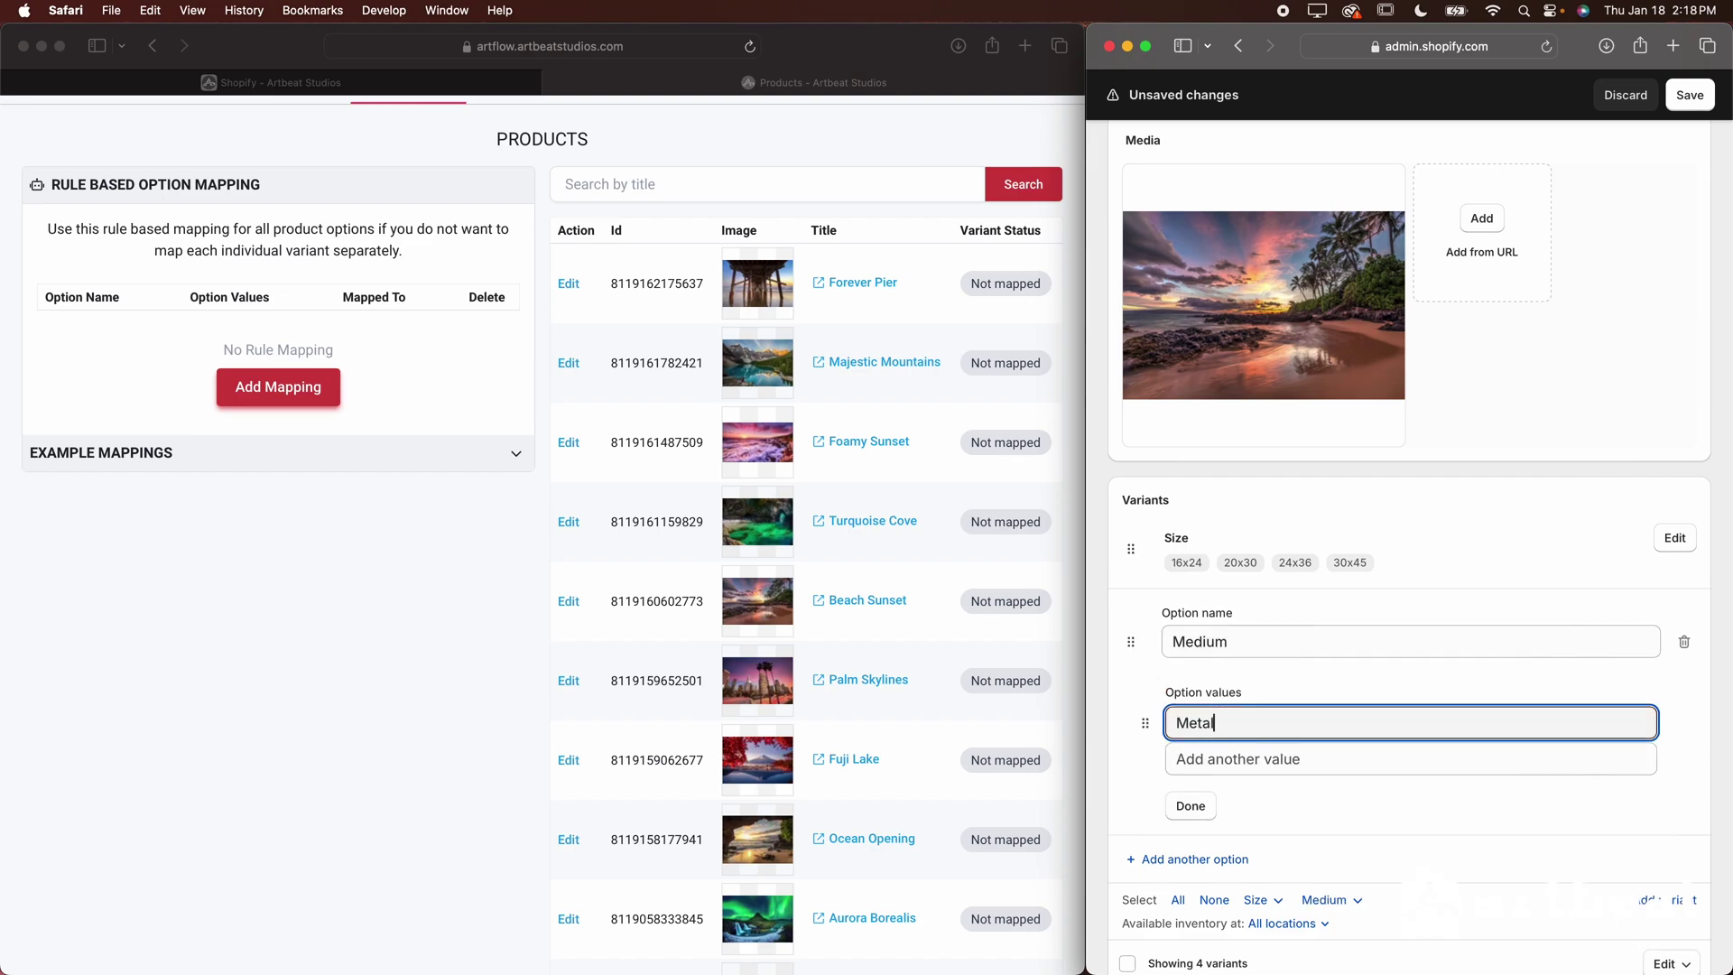
{"action": "left_click", "coordinate": [1227, 763]}
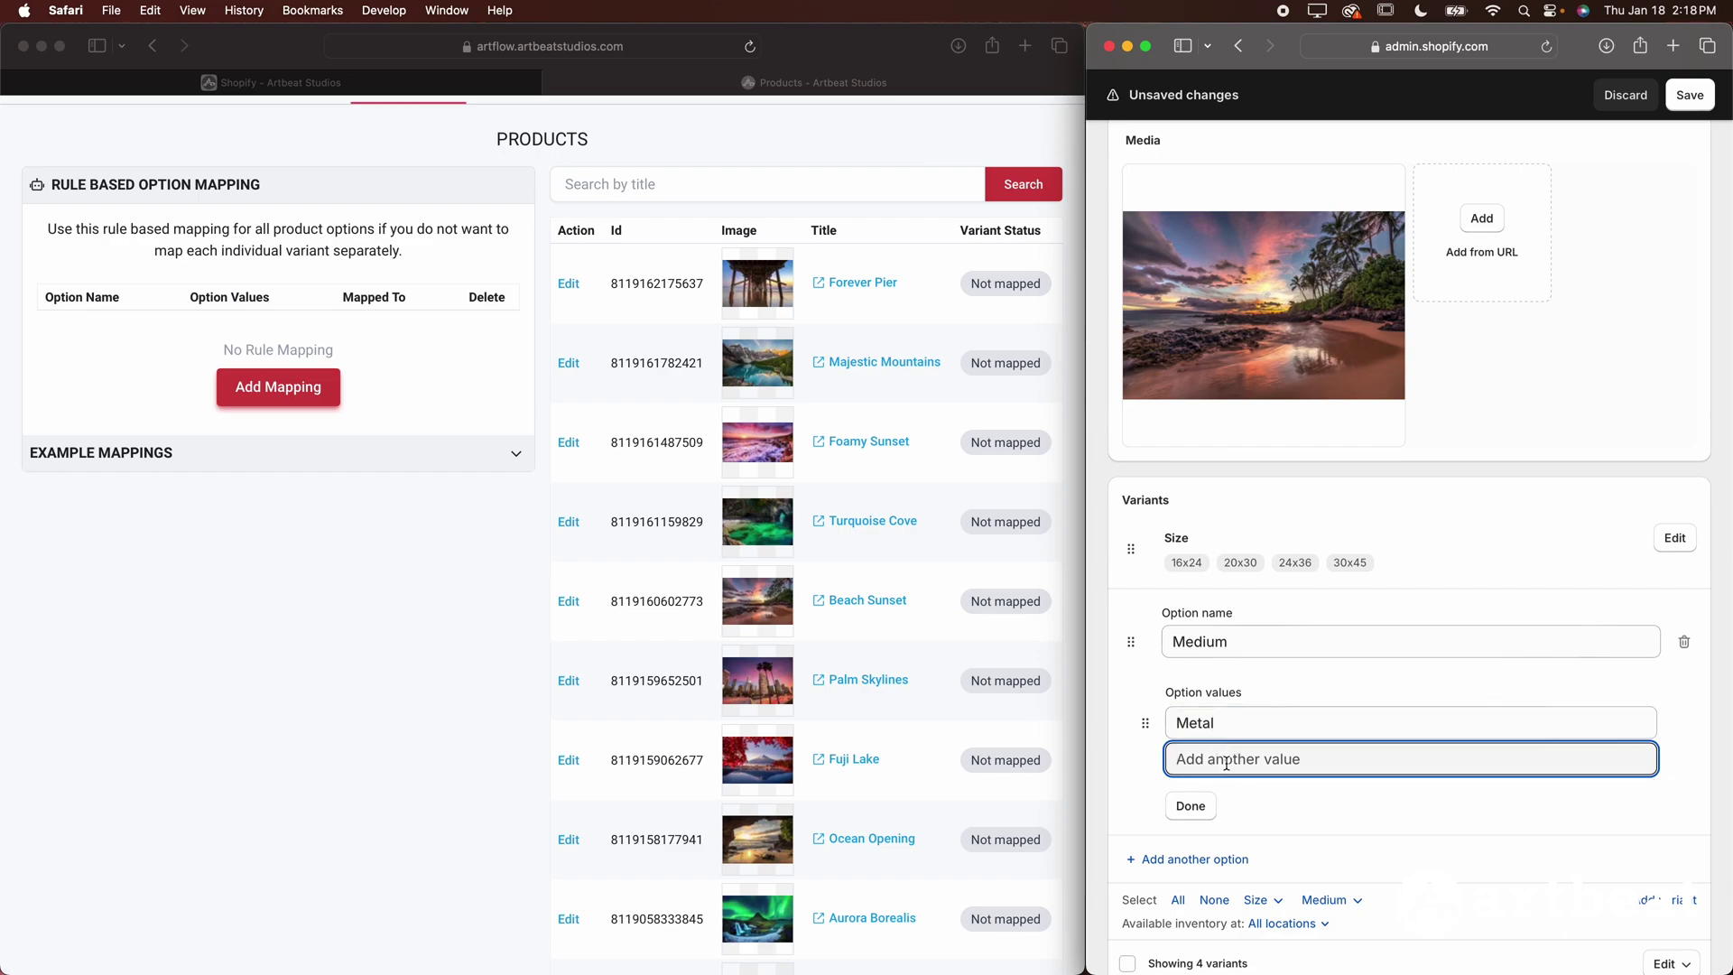
{"action": "left_click", "coordinate": [1177, 723]}
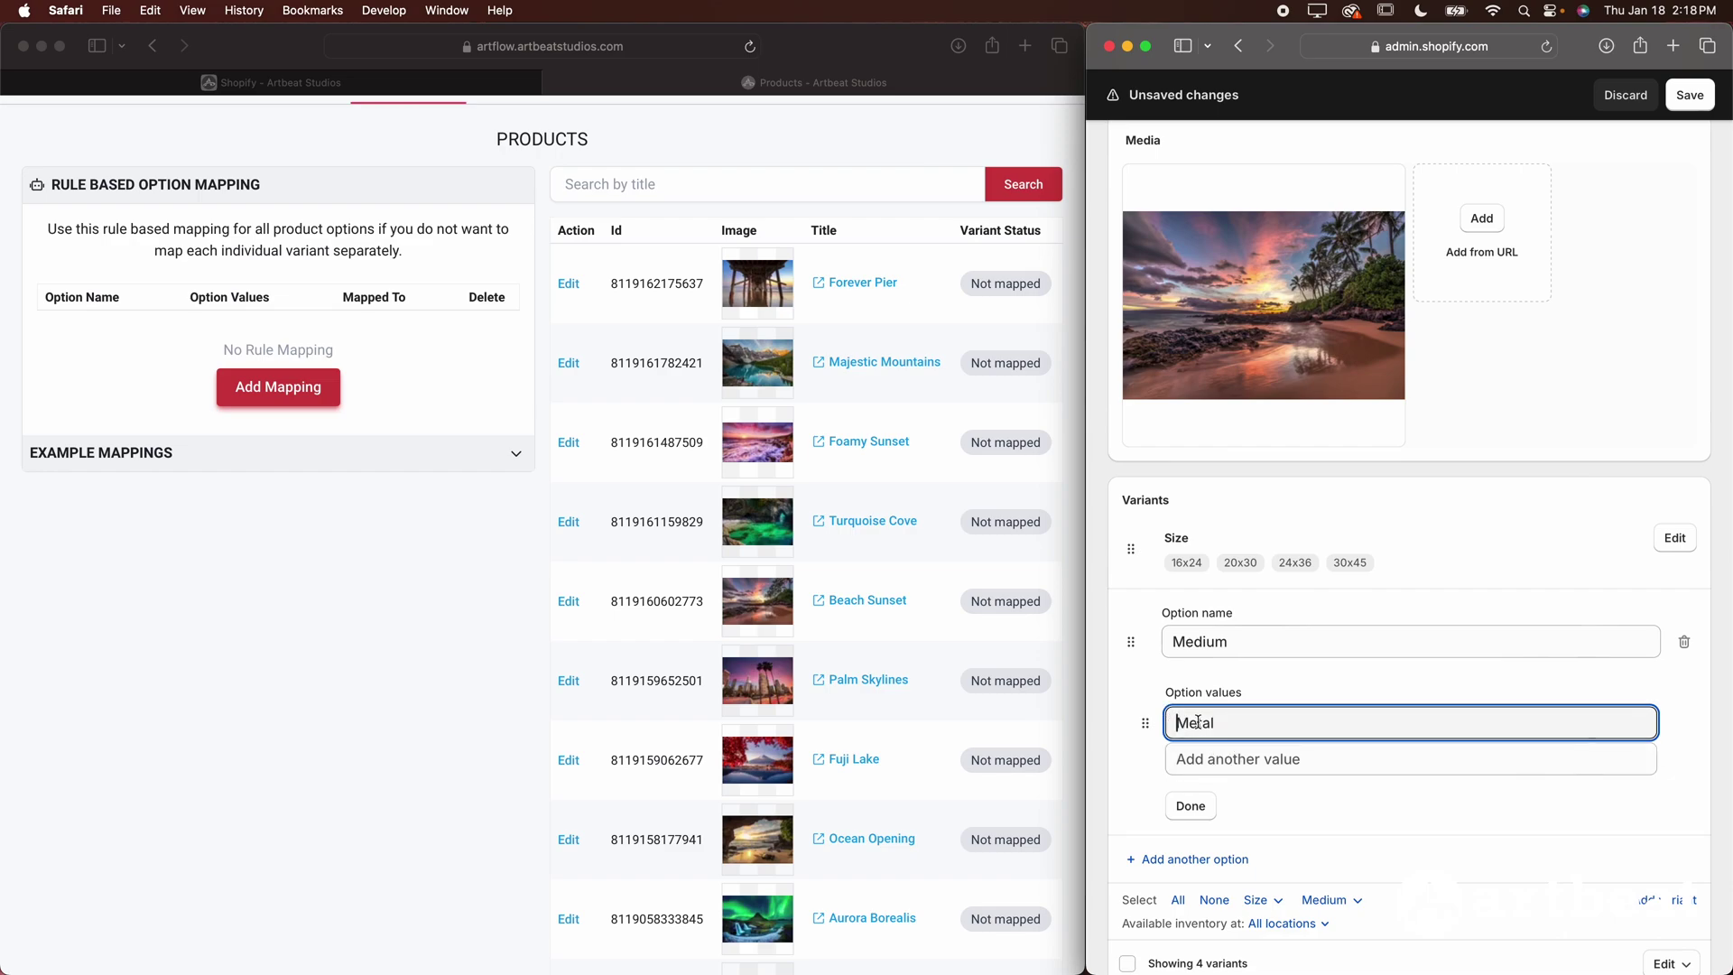
{"action": "type", "text": "HD"}
{"action": "left_click", "coordinate": [1231, 758]}
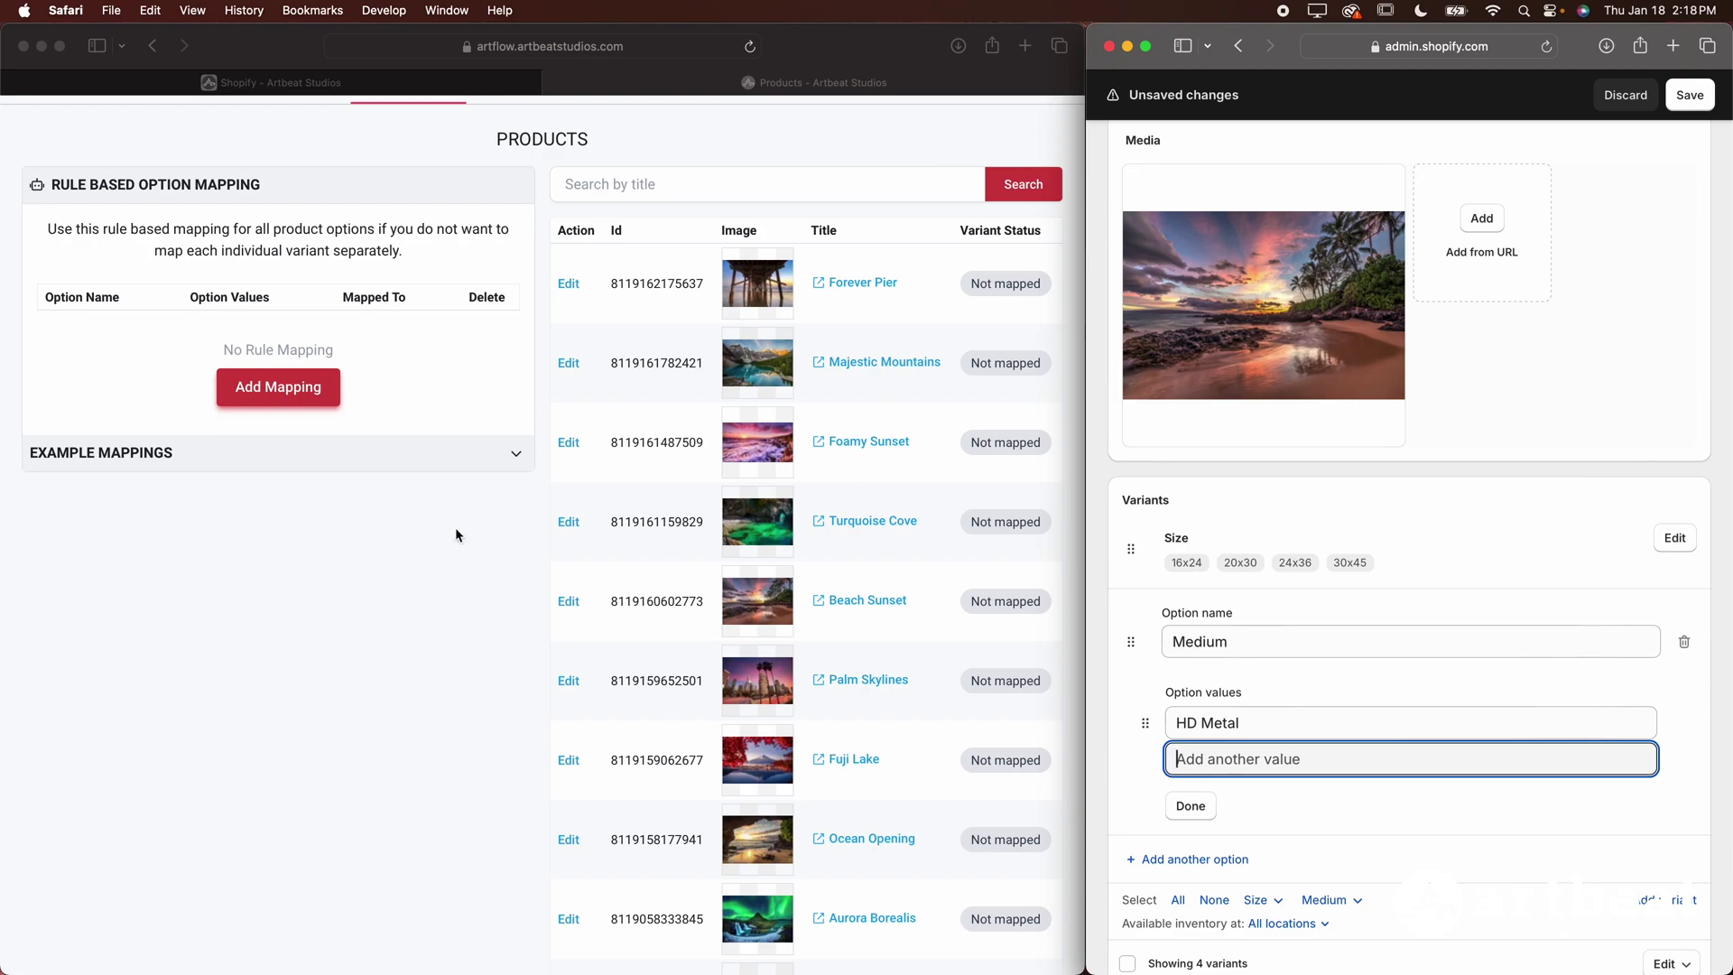
- Start a rule-based mapping in Artflow for option Medium with value HD Metal
{"action": "left_click", "coordinate": [386, 511]}
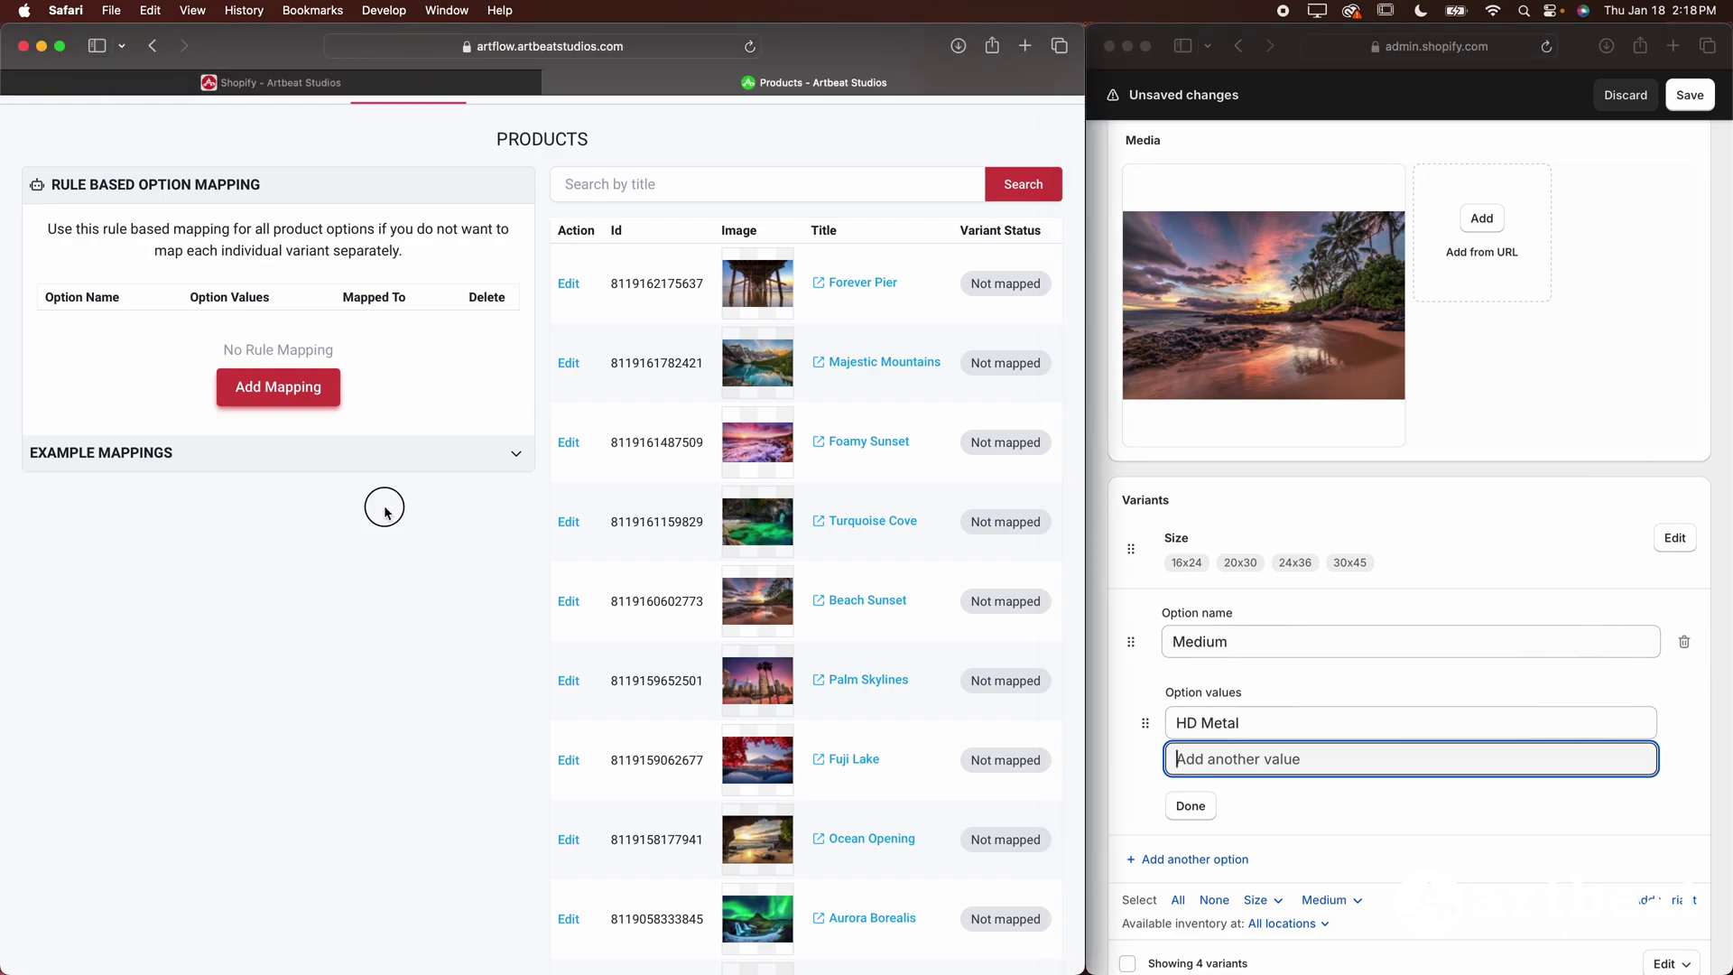
{"action": "left_click", "coordinate": [288, 401]}
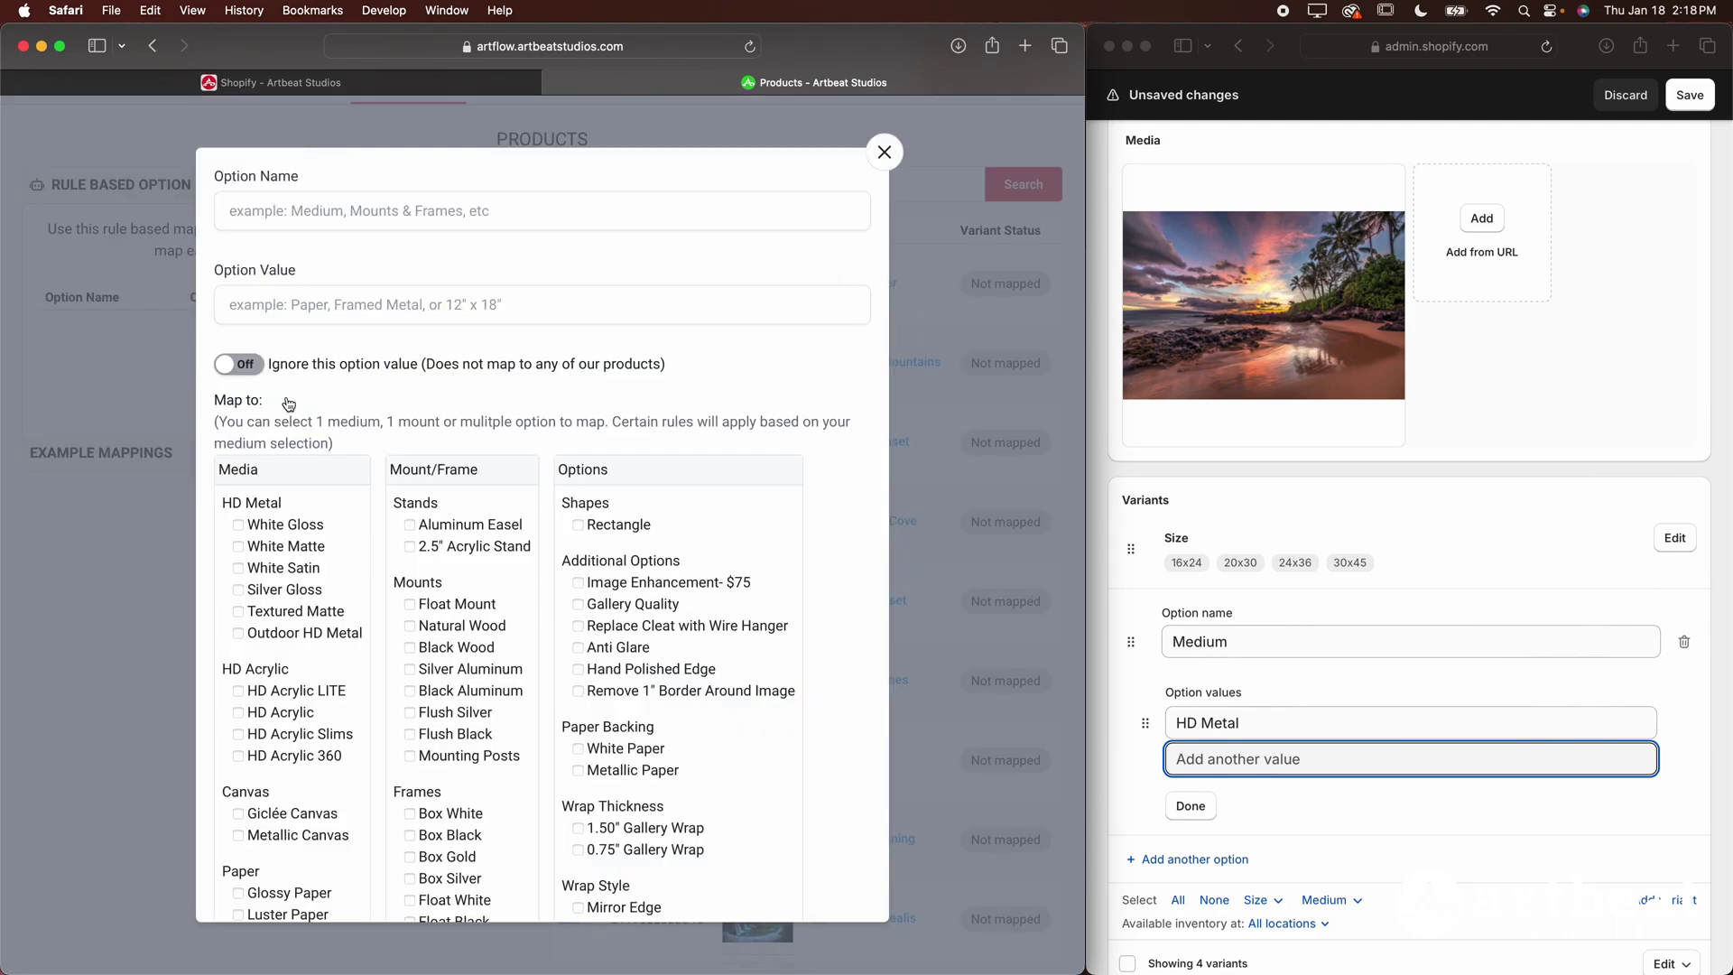
{"action": "left_click", "coordinate": [244, 218]}
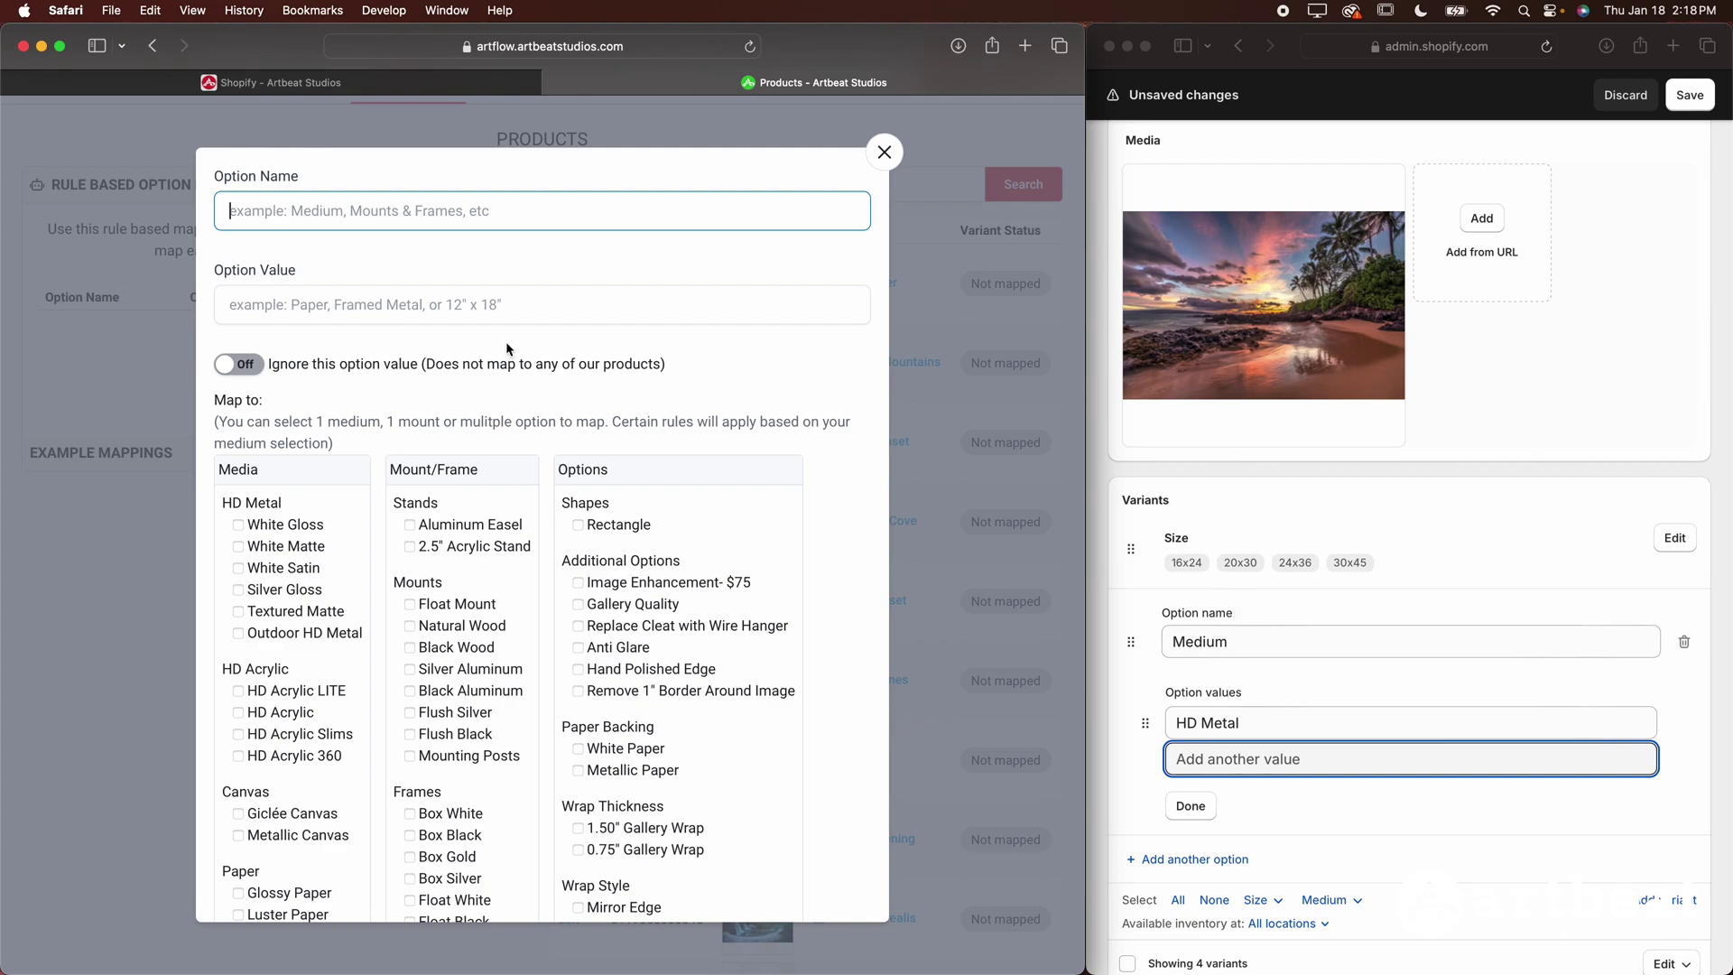
{"action": "type", "text": "Medium"}
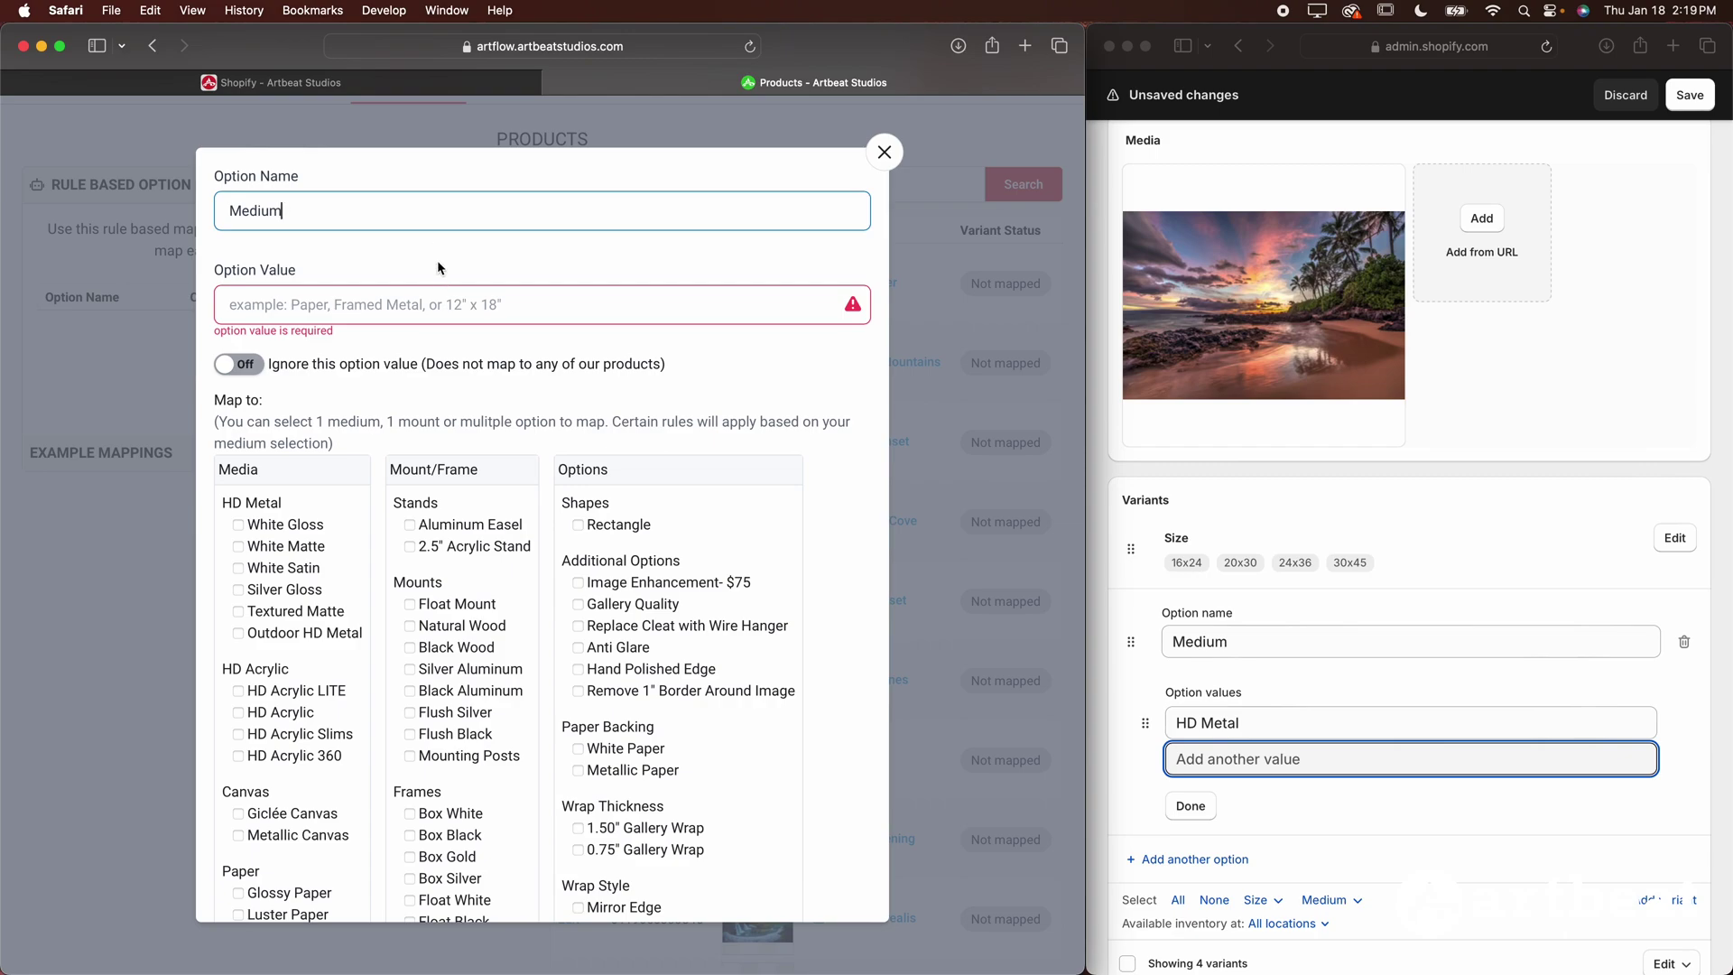
{"action": "left_click", "coordinate": [408, 316]}
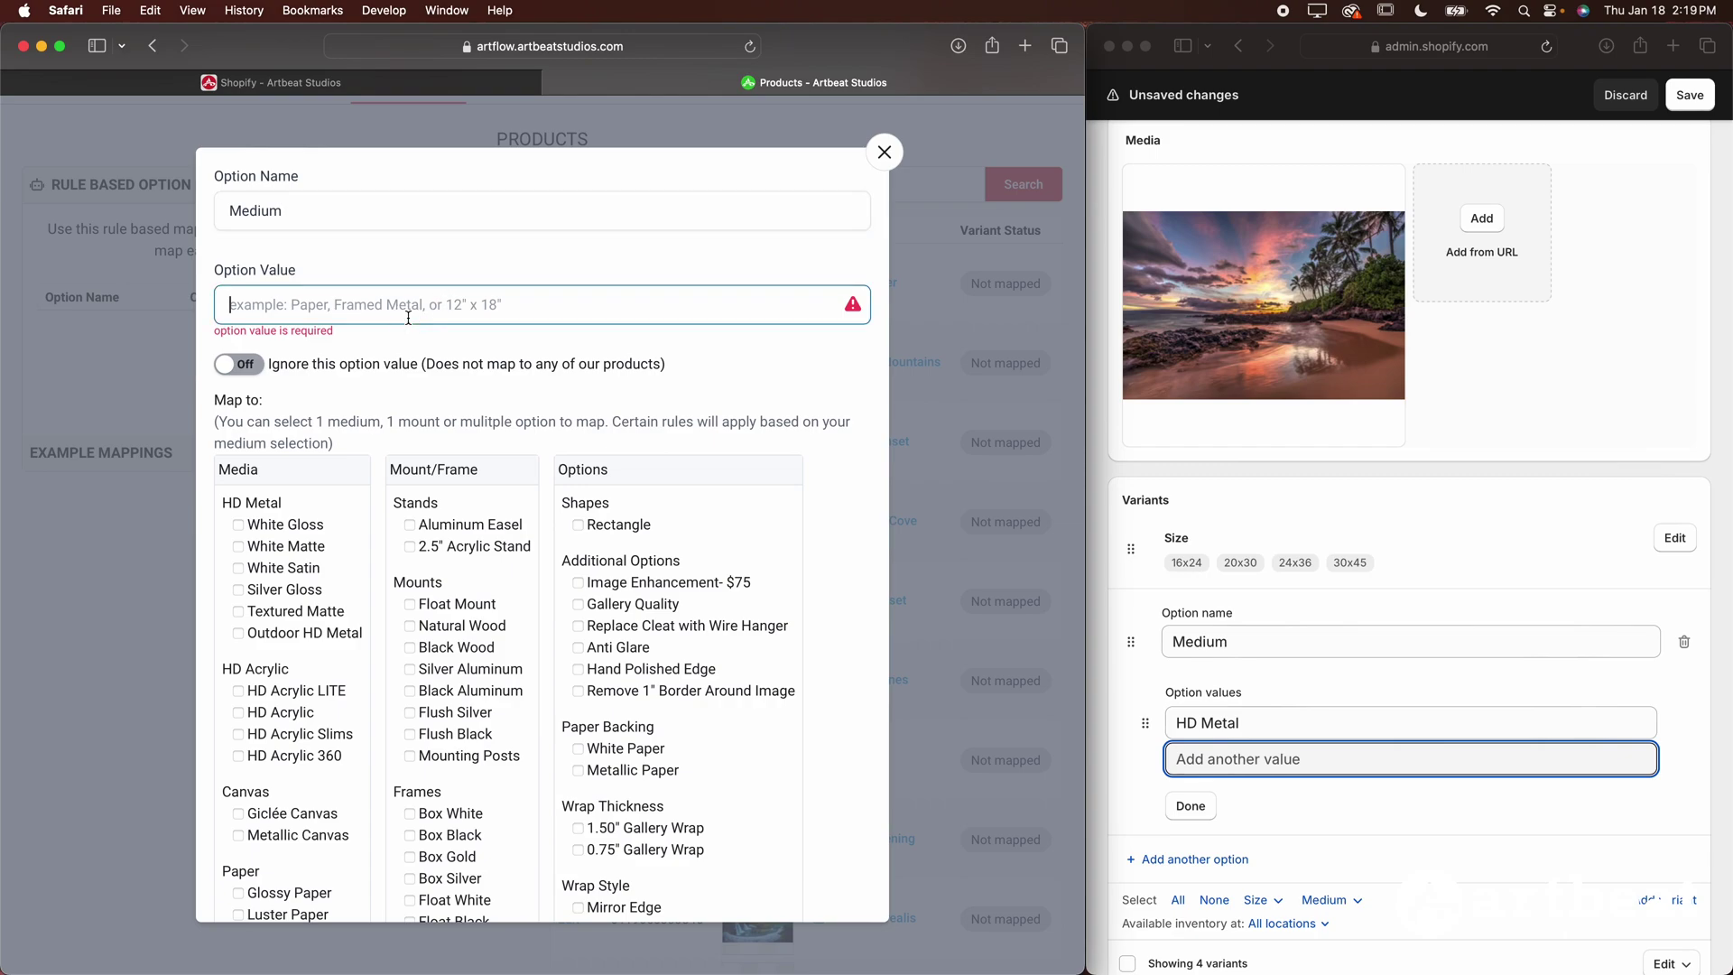
{"action": "type", "text": "HD Metal"}
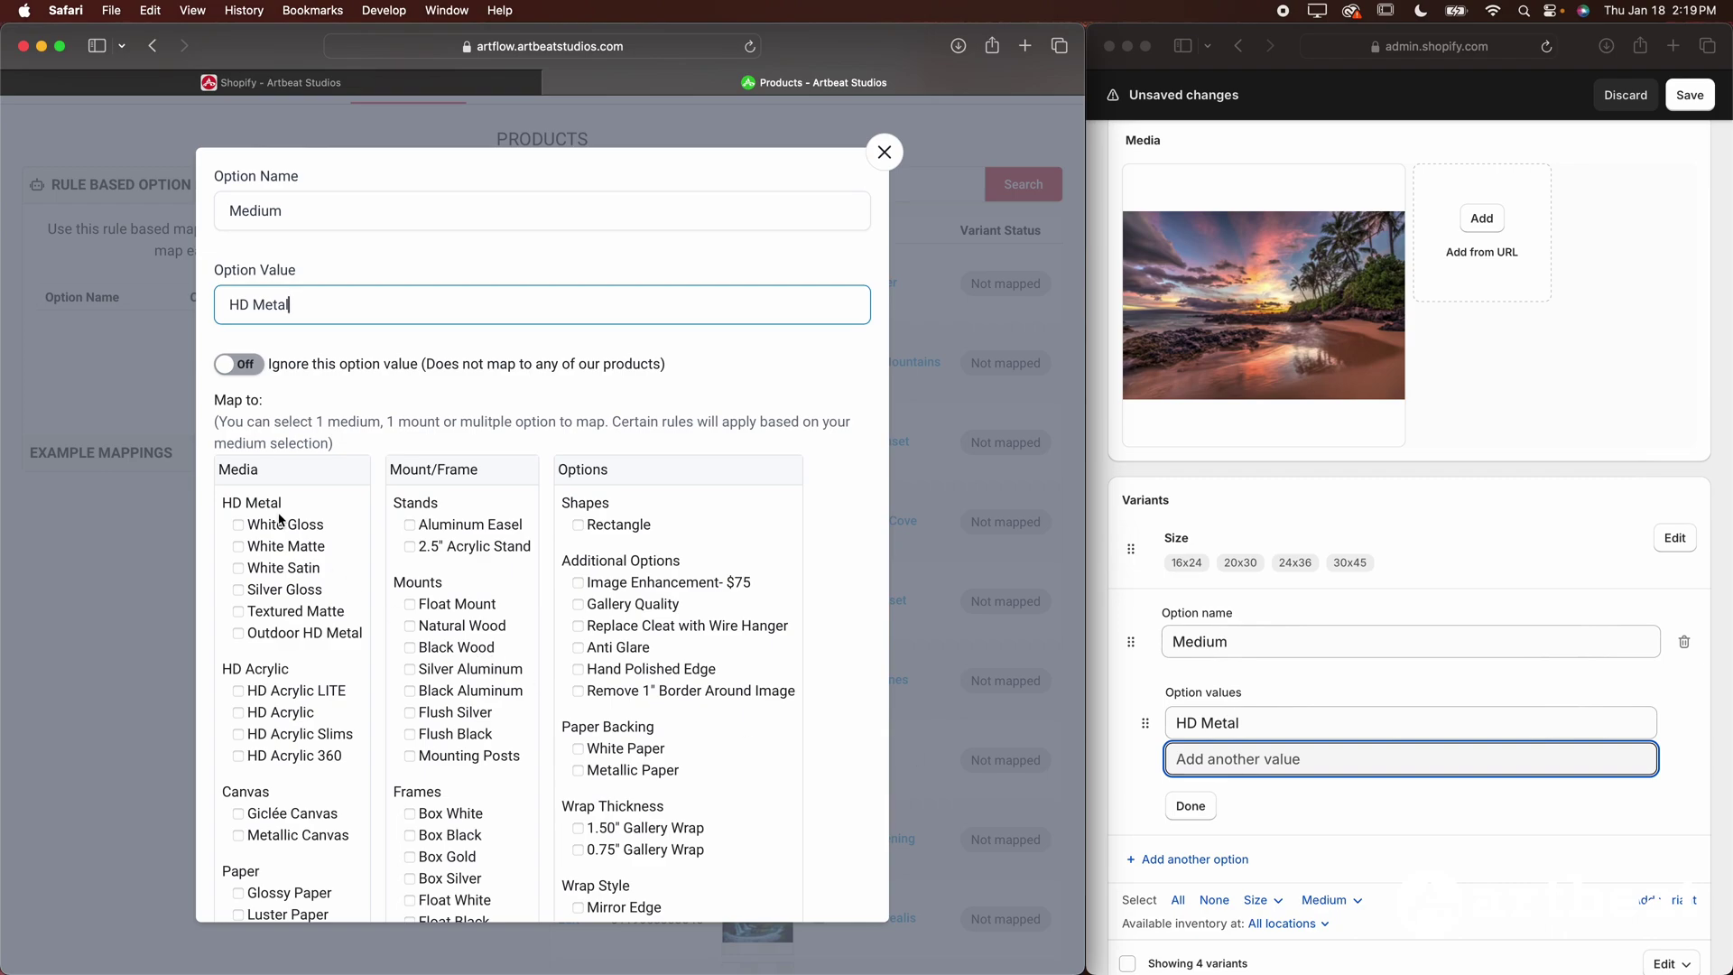
- Map that value to HD Metal: White Satin and submit the rule
{"action": "scroll", "coordinate": [280, 522], "scroll_direction": "down", "scroll_amount": 2}
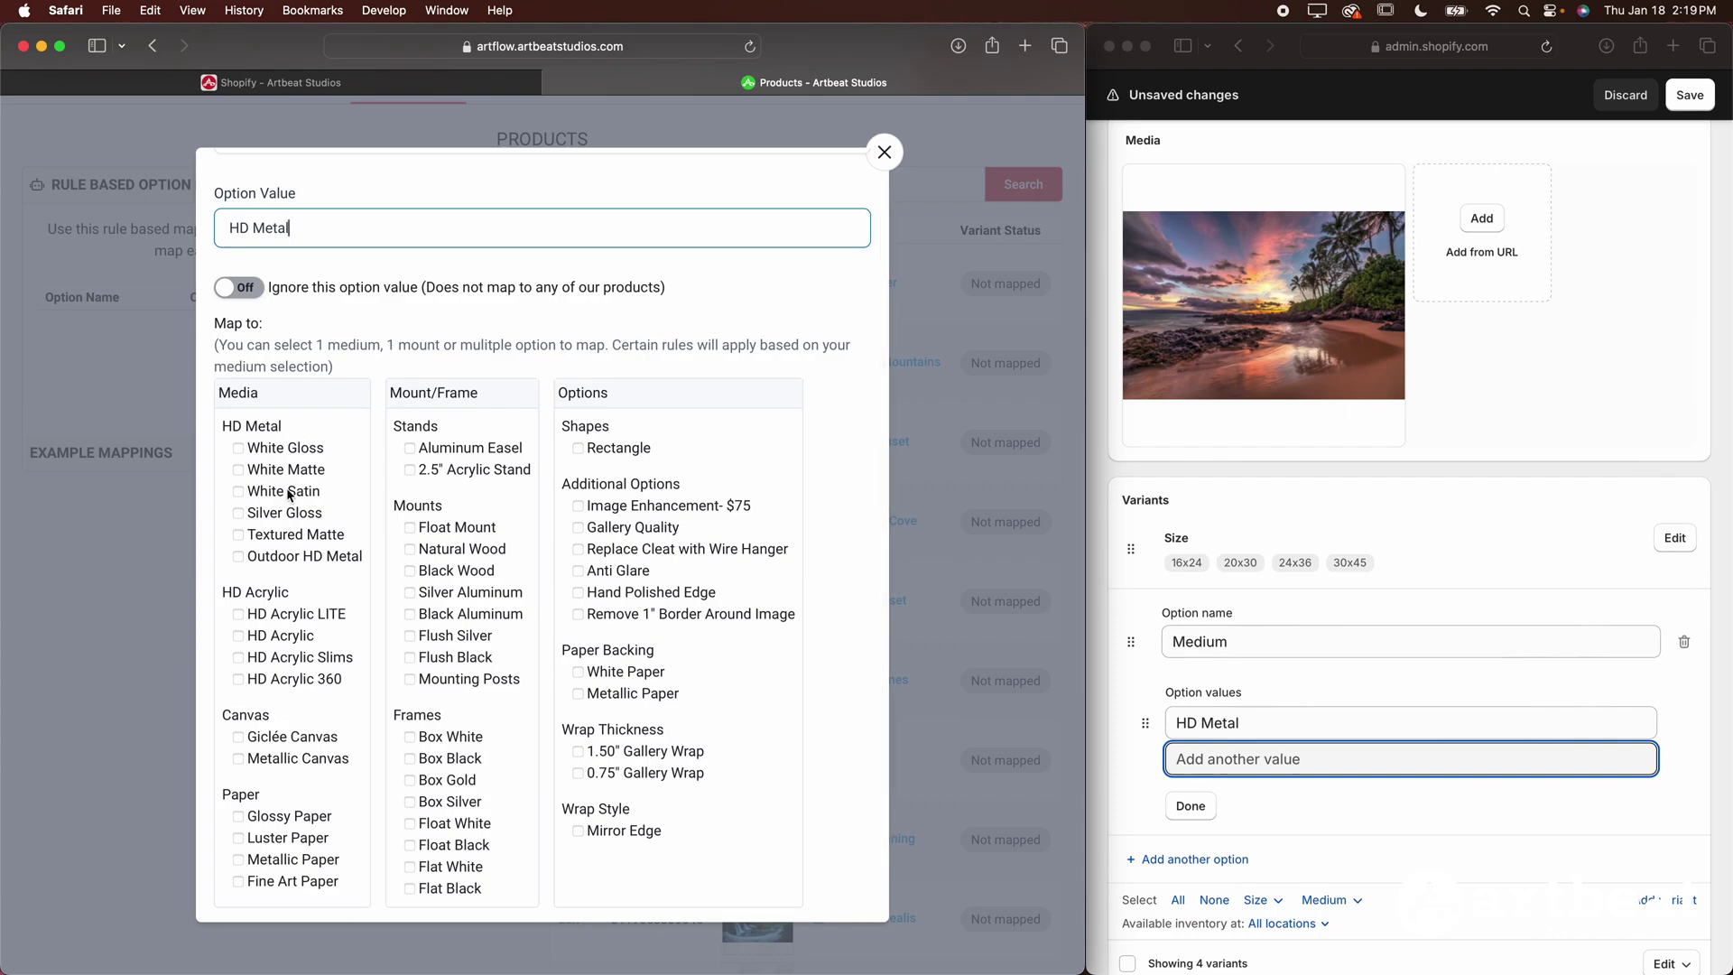
{"action": "scroll", "coordinate": [286, 491], "scroll_direction": "up", "scroll_amount": 2}
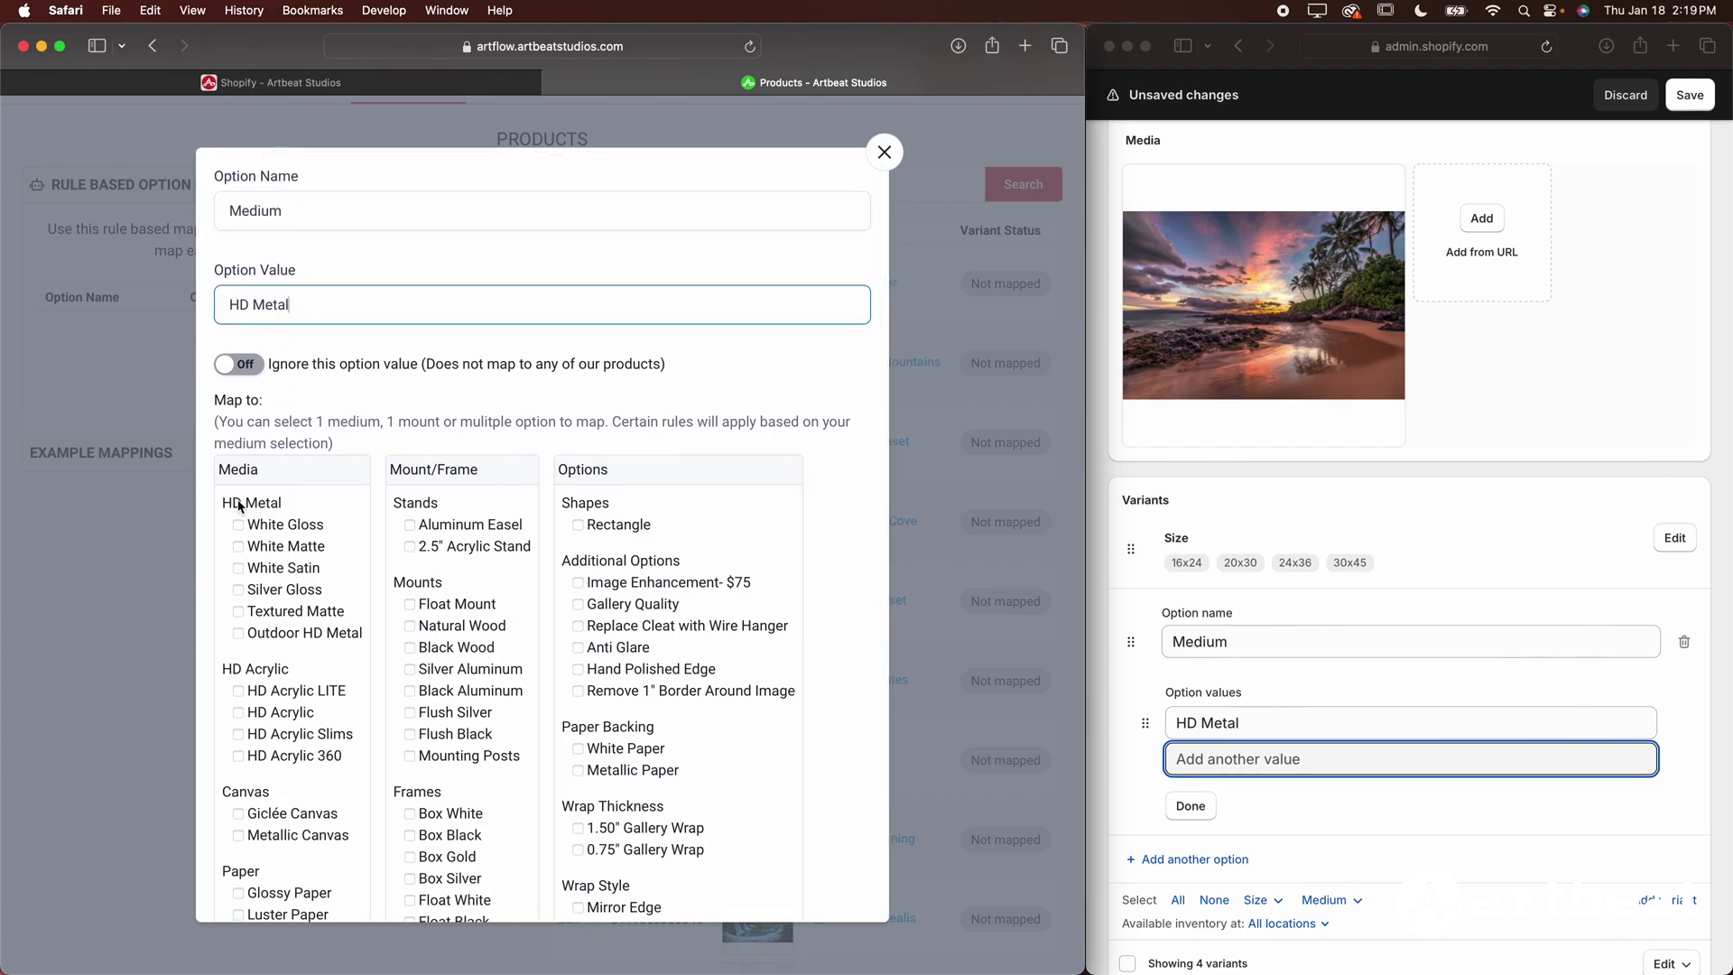
{"action": "left_click", "coordinate": [238, 568]}
{"action": "scroll", "coordinate": [240, 569], "scroll_direction": "down", "scroll_amount": 2}
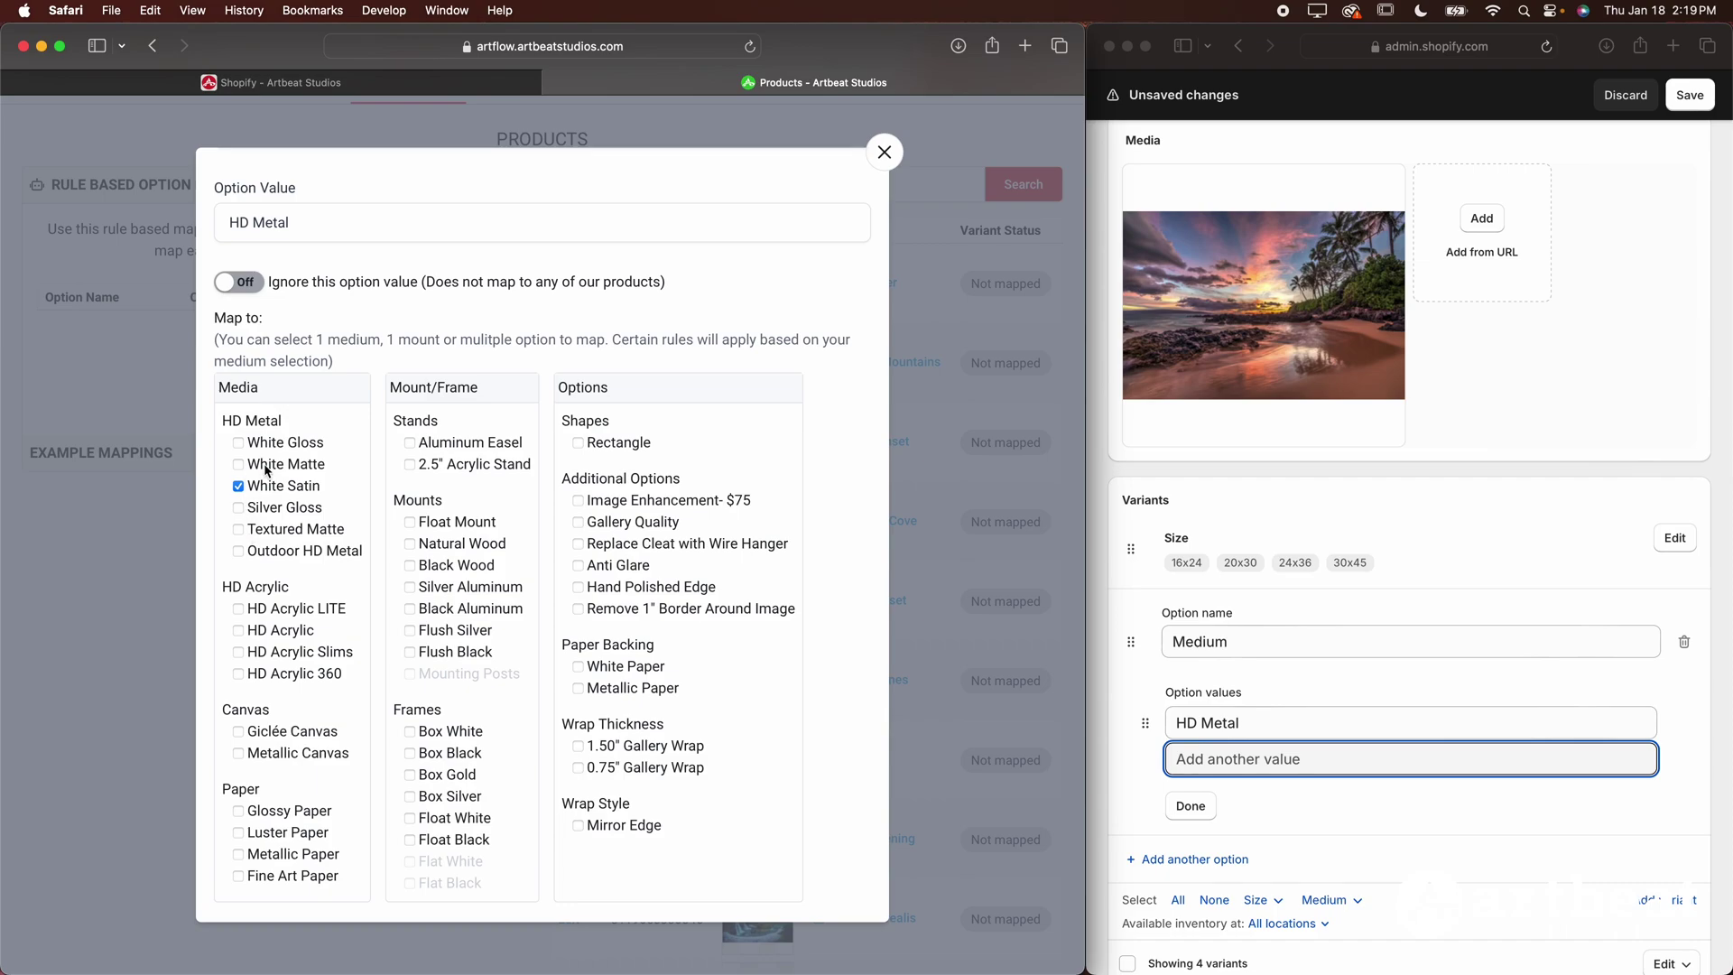
{"action": "scroll", "coordinate": [267, 469], "scroll_direction": "down", "scroll_amount": 2}
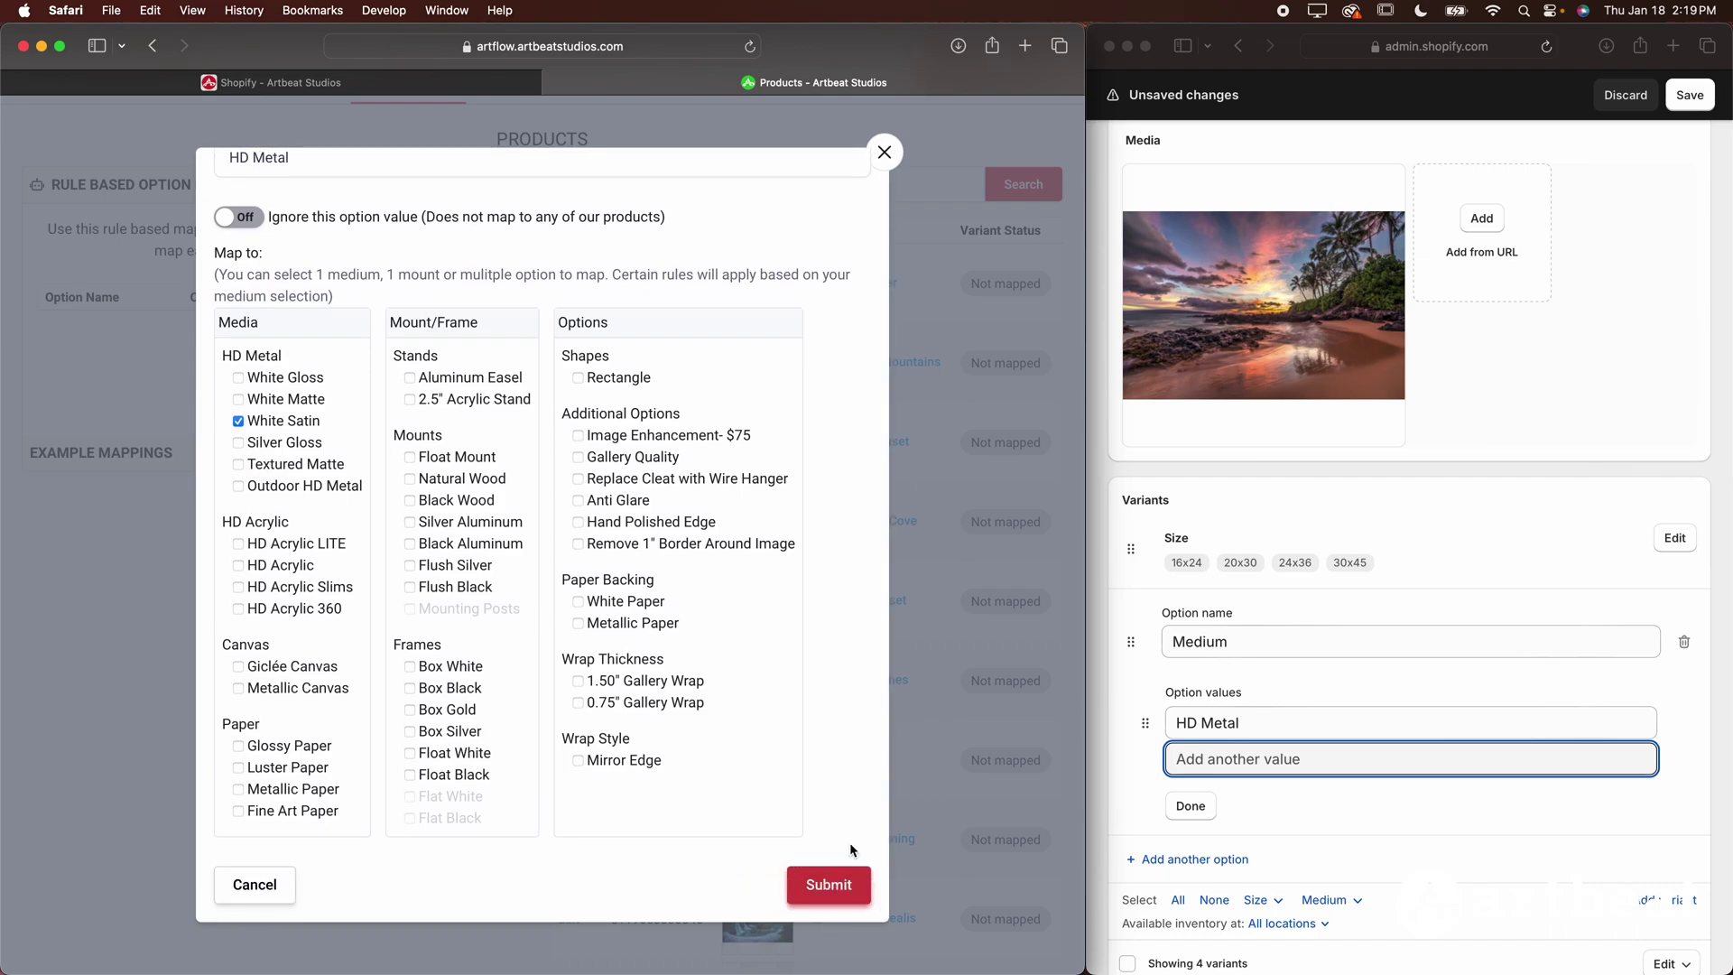
{"action": "left_click", "coordinate": [829, 885]}
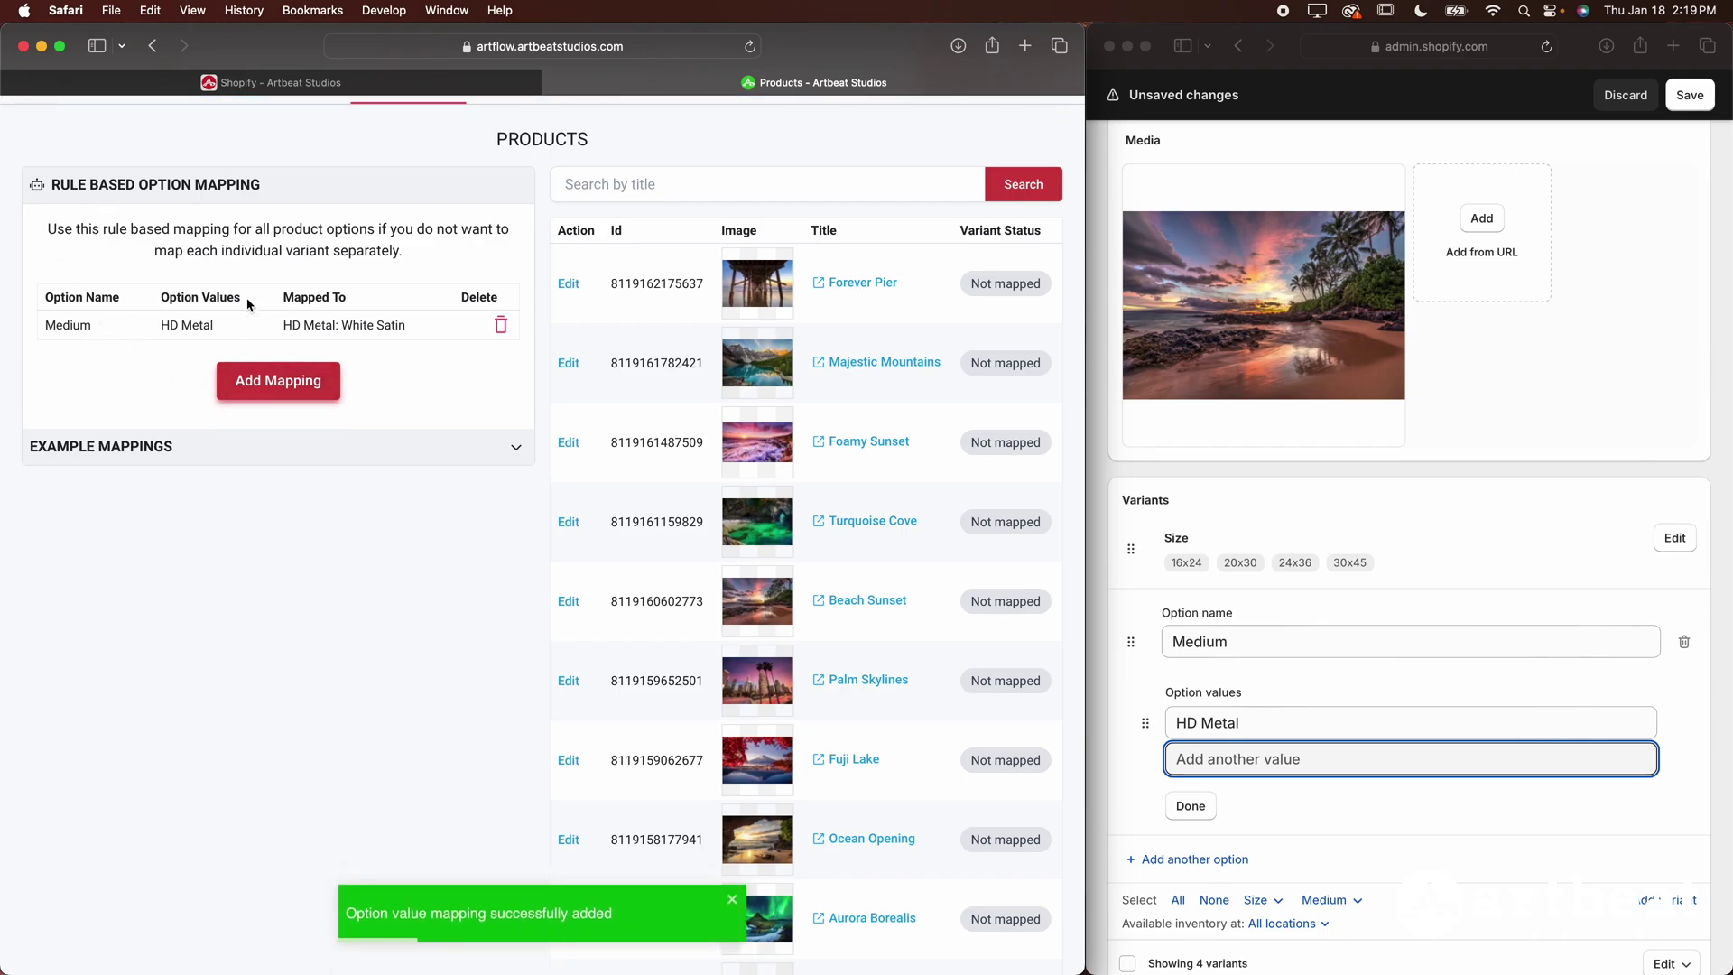
- Add a mapping rule for Mount/Frame value Float Mount, mapped to the Float Mount mount
{"action": "left_click", "coordinate": [1220, 861]}
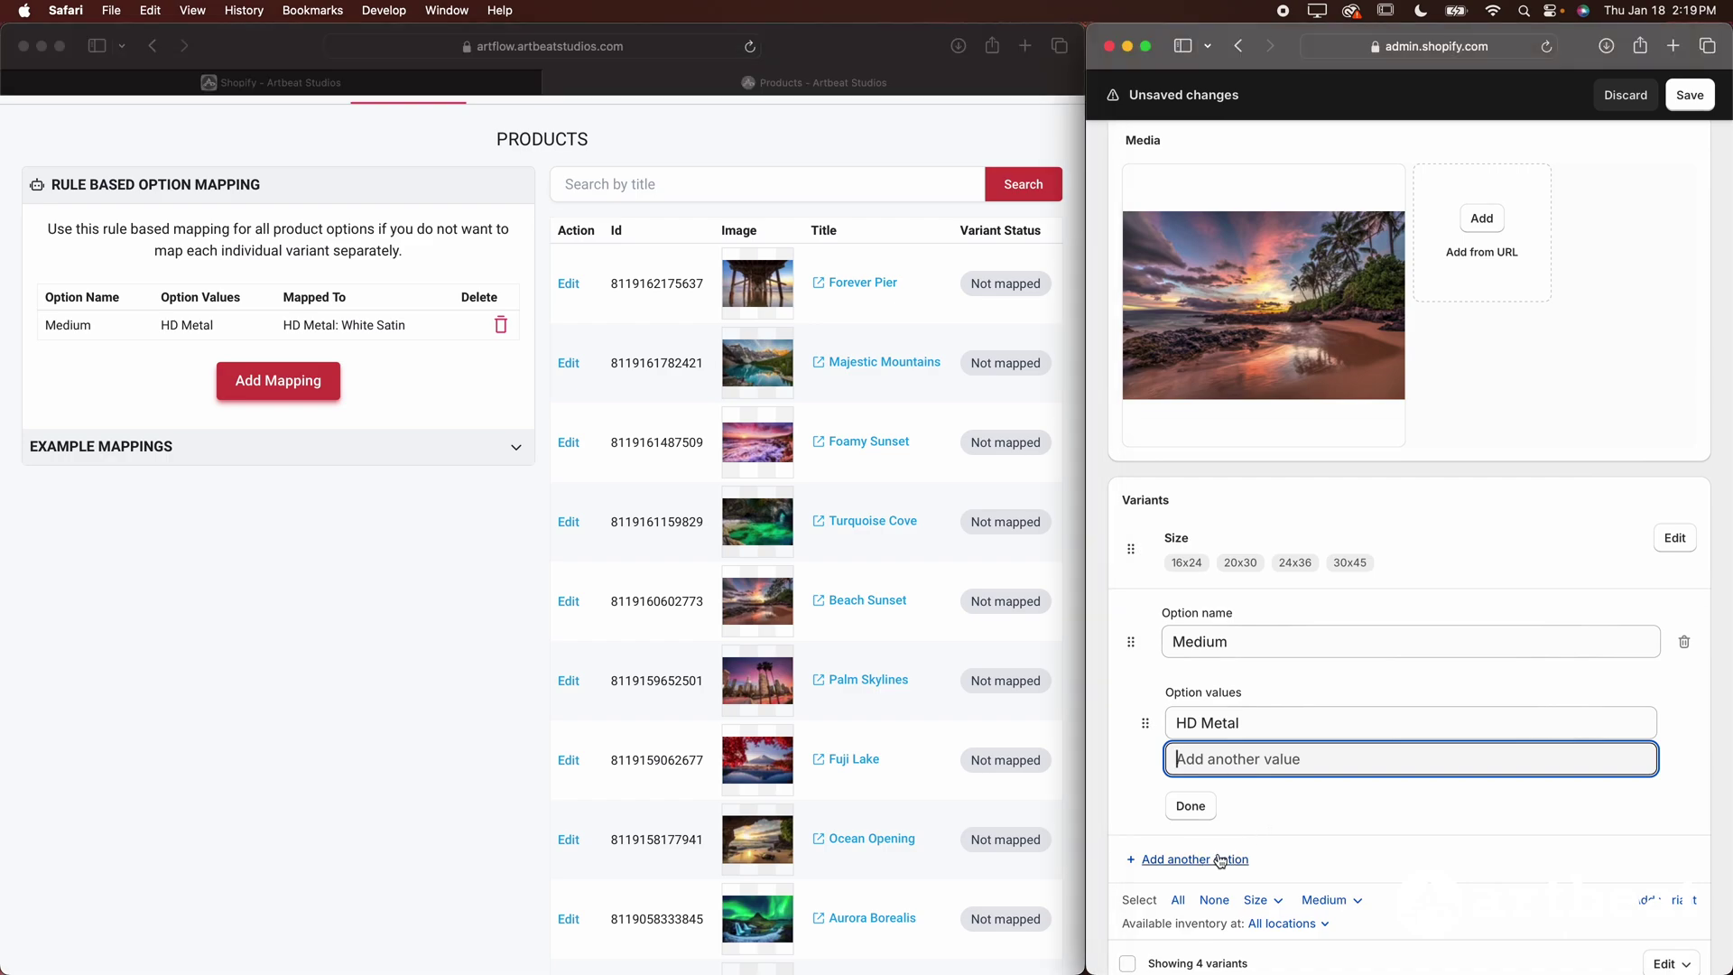
{"action": "left_click", "coordinate": [290, 386]}
{"action": "left_click", "coordinate": [296, 390]}
{"action": "left_click", "coordinate": [307, 211]}
{"action": "type", "text": "Mount/Frame"}
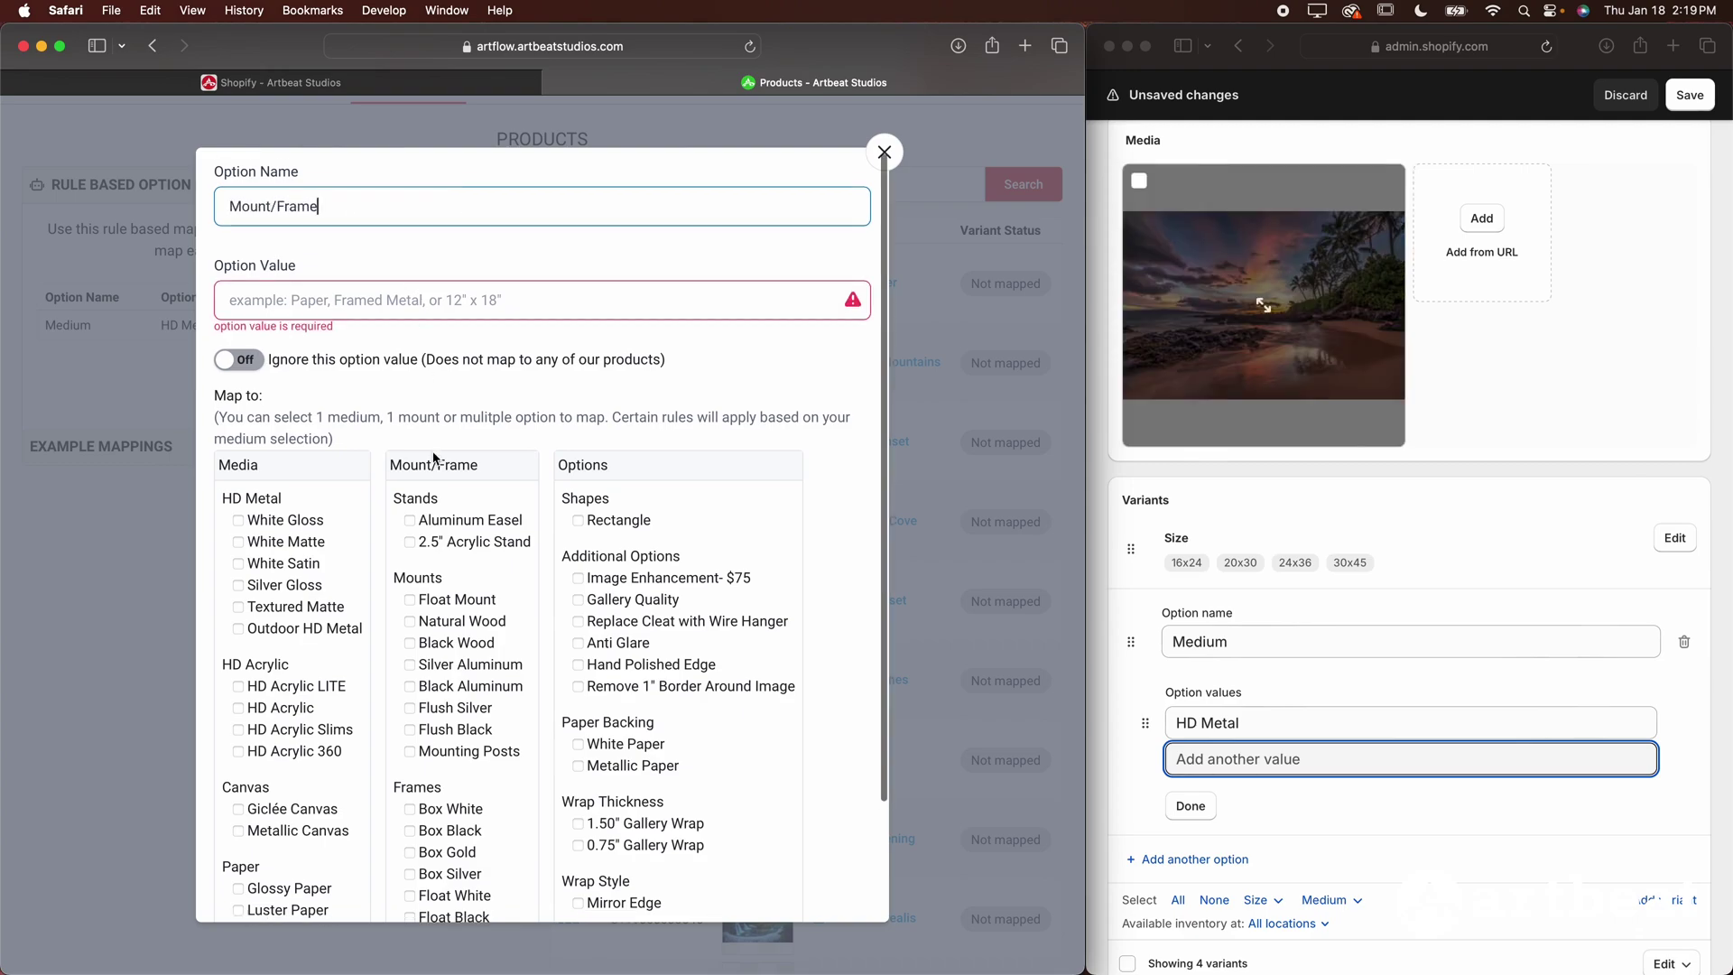
{"action": "scroll", "coordinate": [404, 303], "scroll_direction": "down", "scroll_amount": 1}
{"action": "left_click", "coordinate": [383, 267]}
{"action": "type", "text": "Float Mount"}
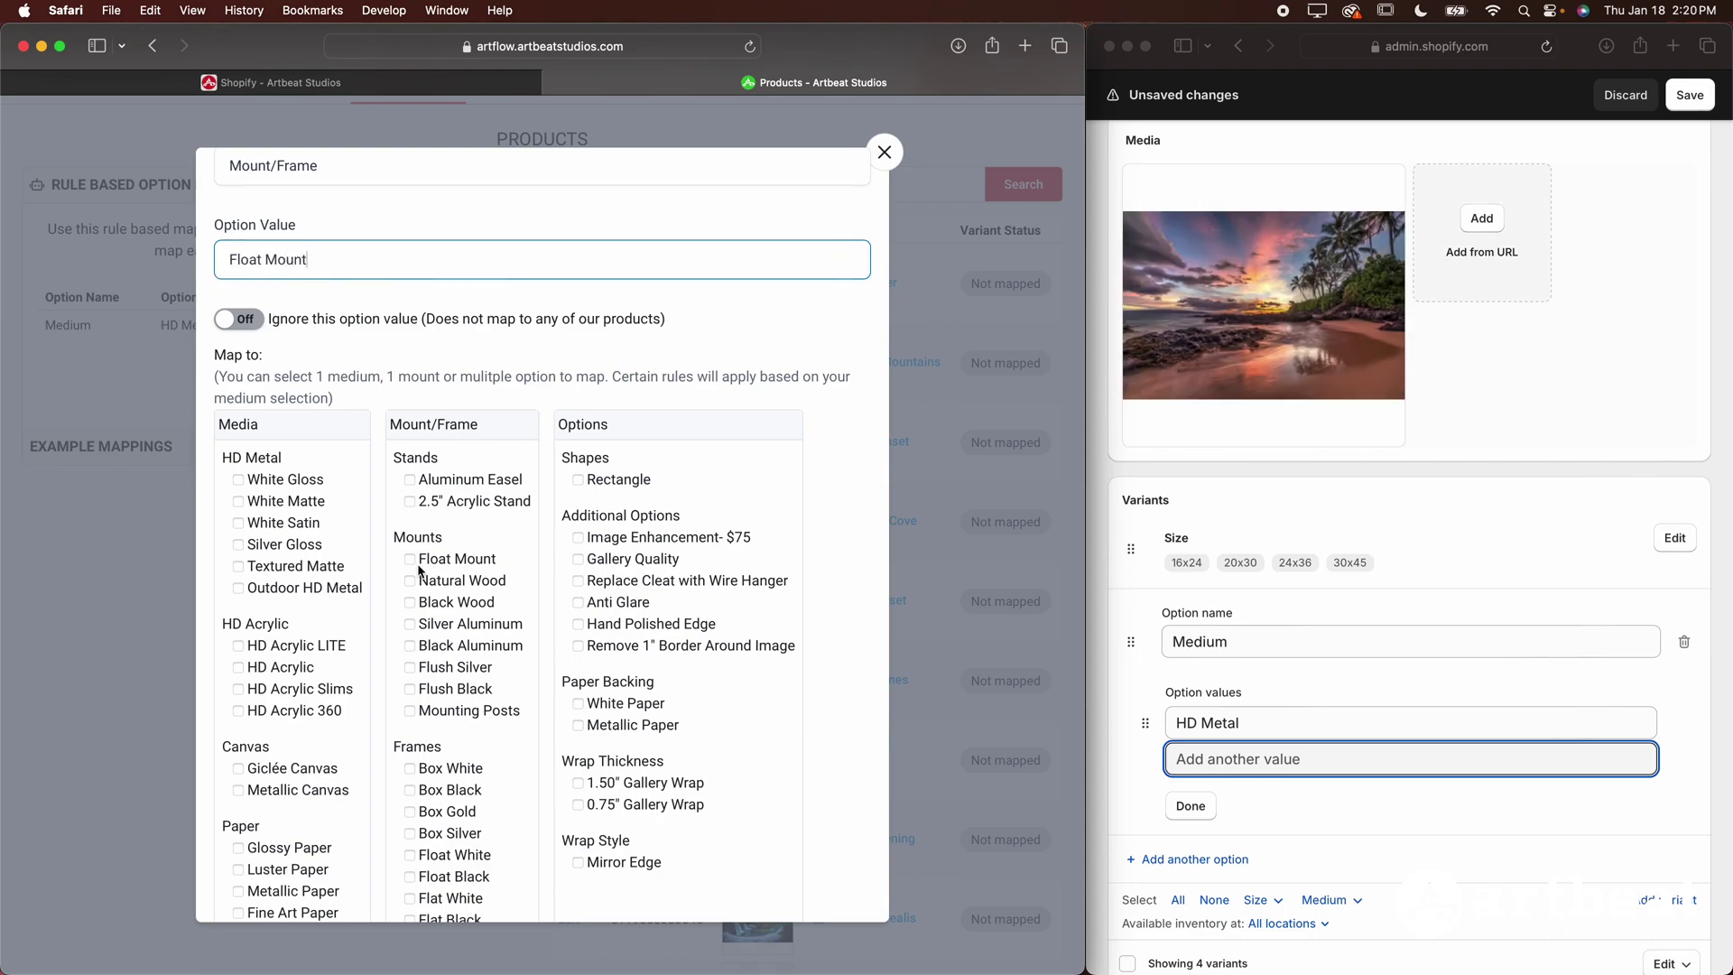
{"action": "left_click", "coordinate": [417, 560]}
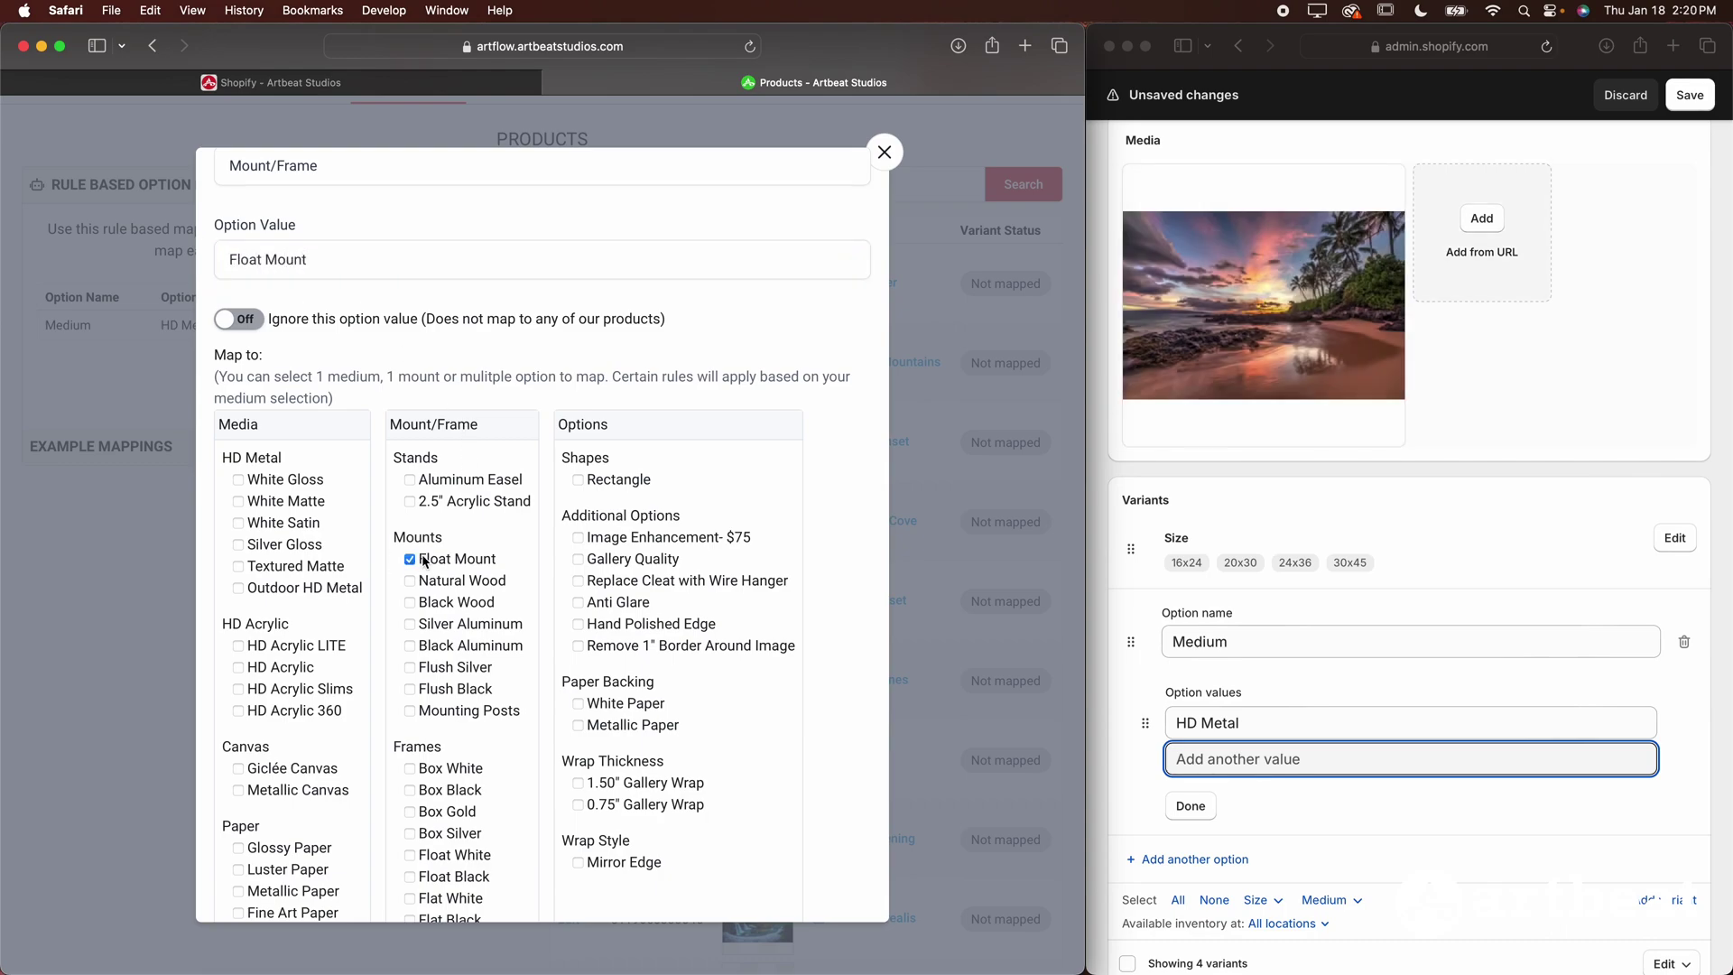
{"action": "scroll", "coordinate": [423, 562], "scroll_direction": "down", "scroll_amount": 2}
- Submit the Float Mount rule, then add a Shopify option Mount/Frame with value Float Mount
{"action": "left_click", "coordinate": [828, 877]}
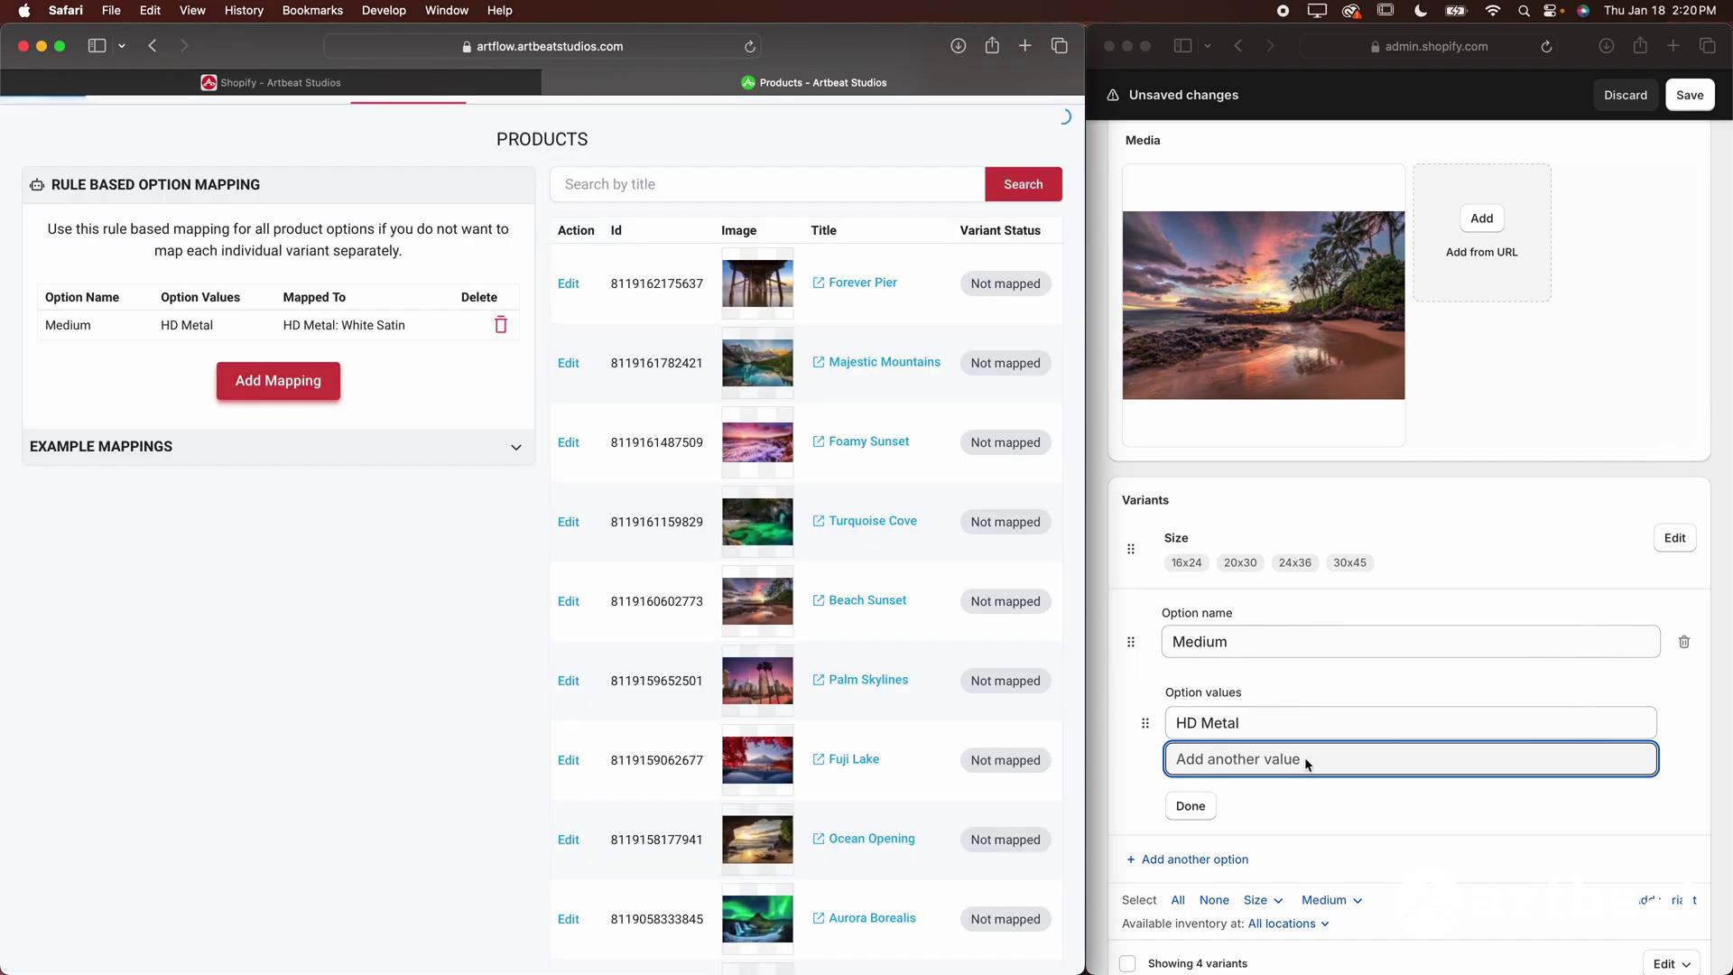
{"action": "left_click", "coordinate": [1174, 862]}
{"action": "left_click", "coordinate": [1176, 860]}
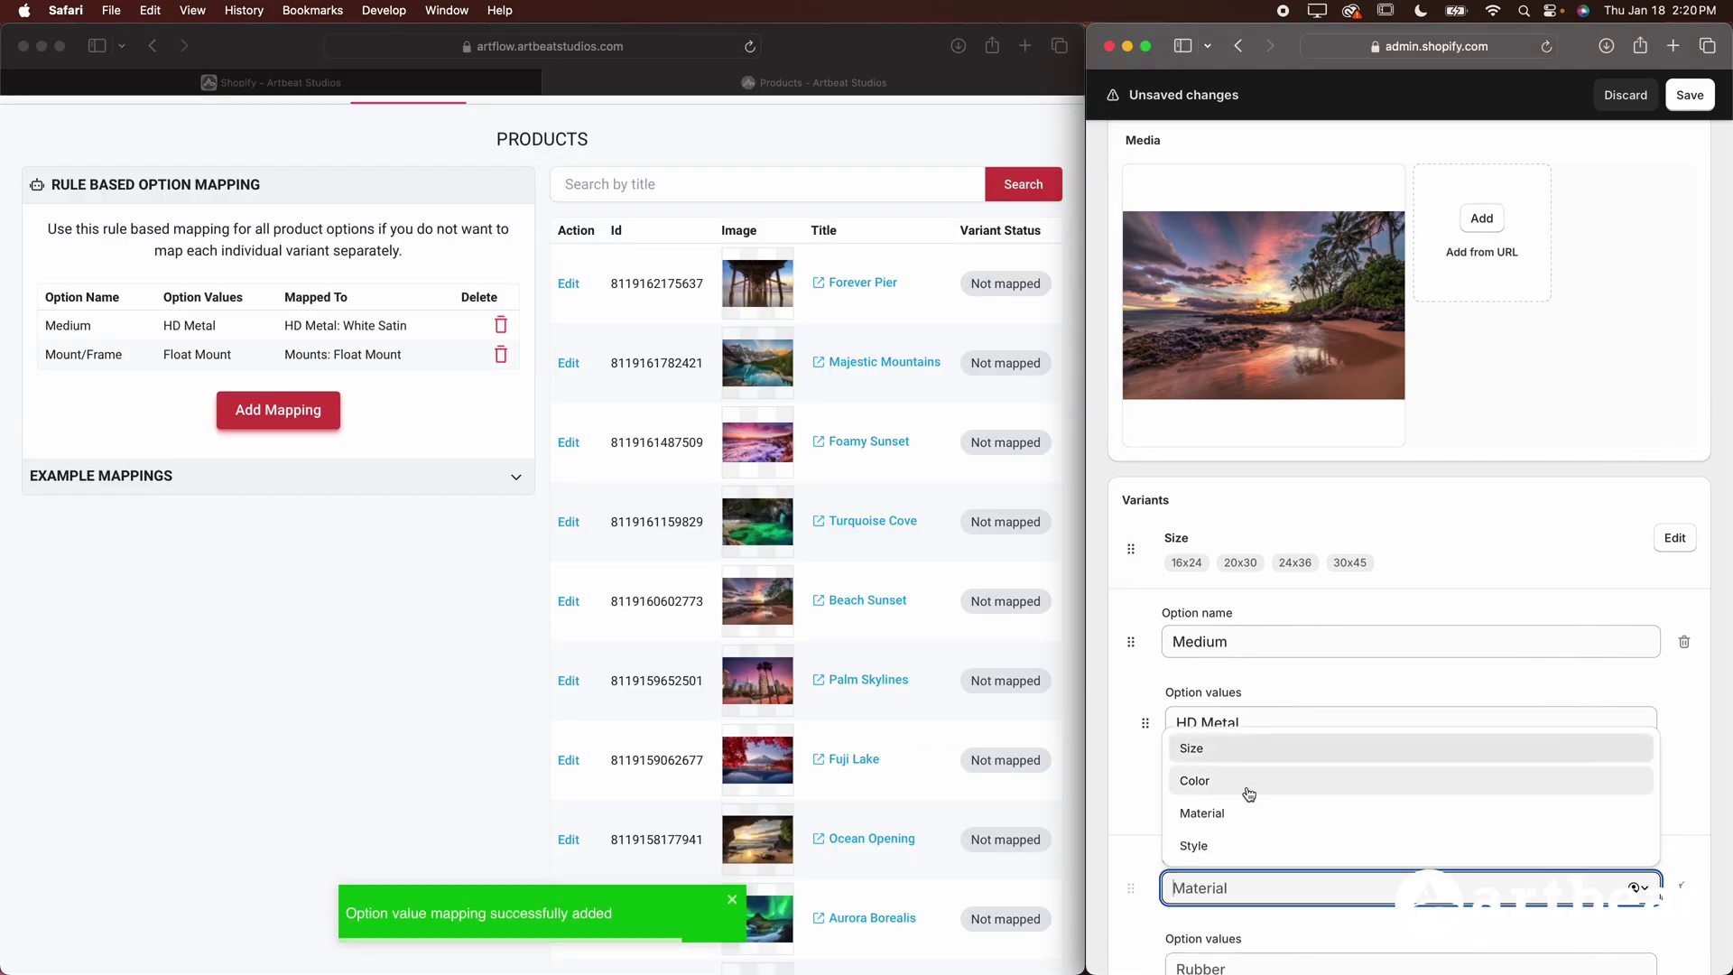
{"action": "type", "text": "Mount"}
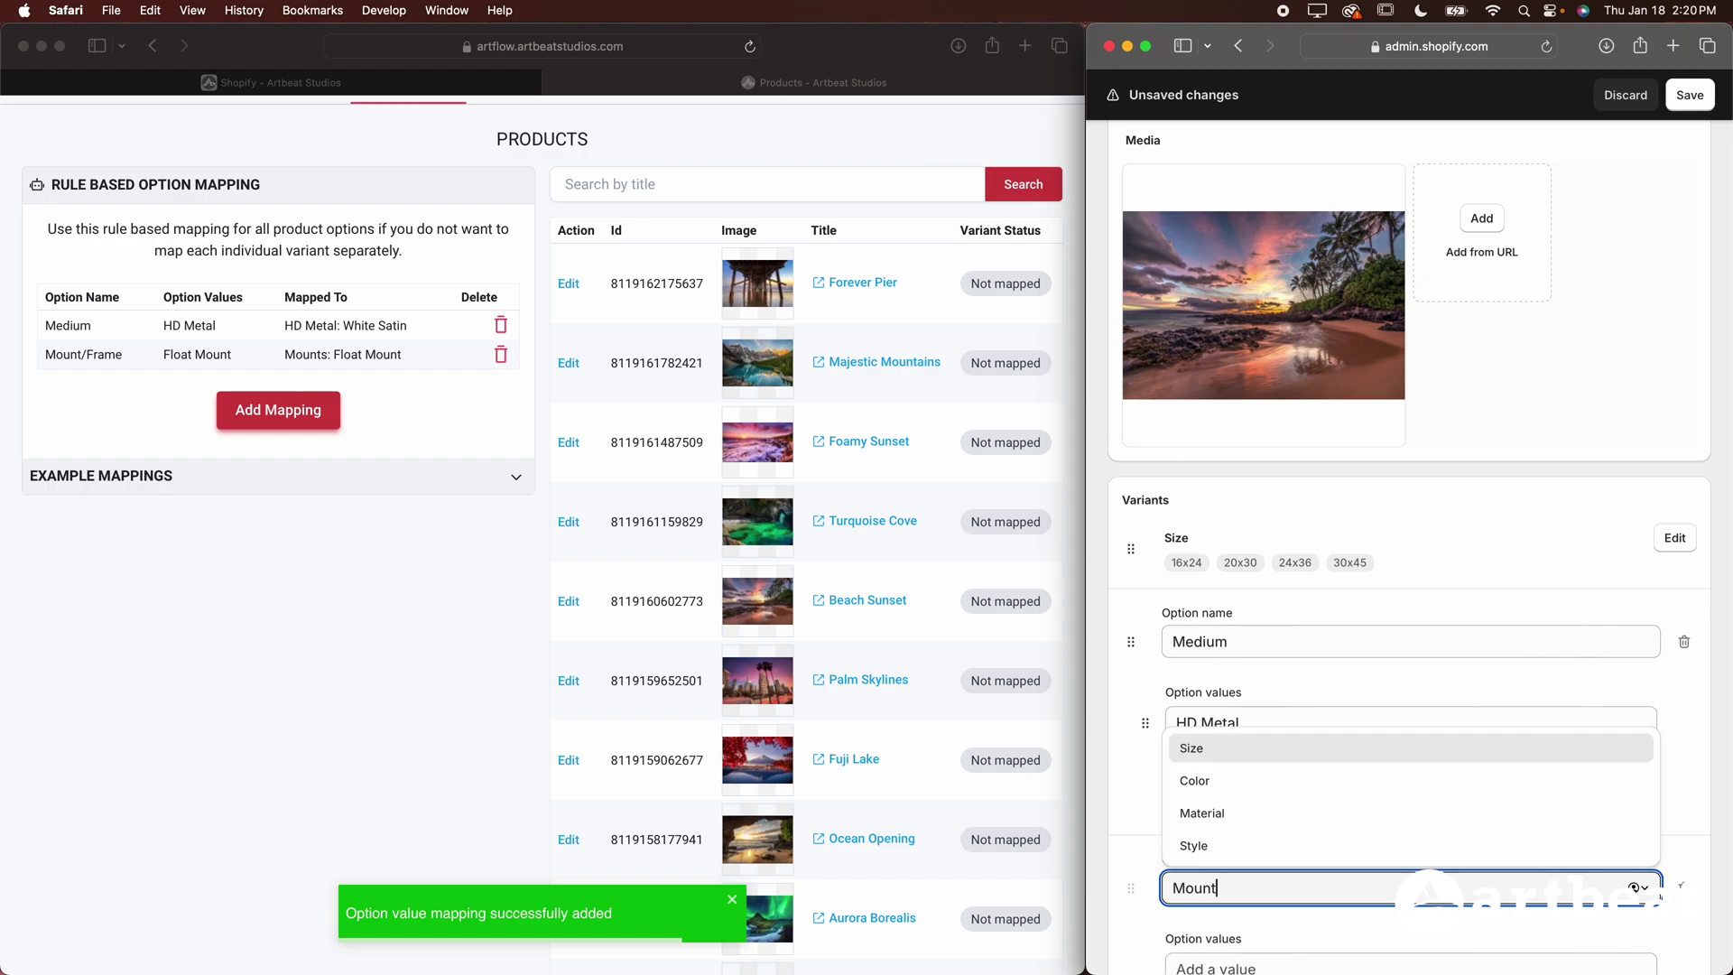
{"action": "type", "text": "/Frame"}
{"action": "scroll", "coordinate": [1201, 930], "scroll_direction": "down", "scroll_amount": 4}
{"action": "left_click", "coordinate": [1206, 798]}
{"action": "type", "text": "Float Mount"}
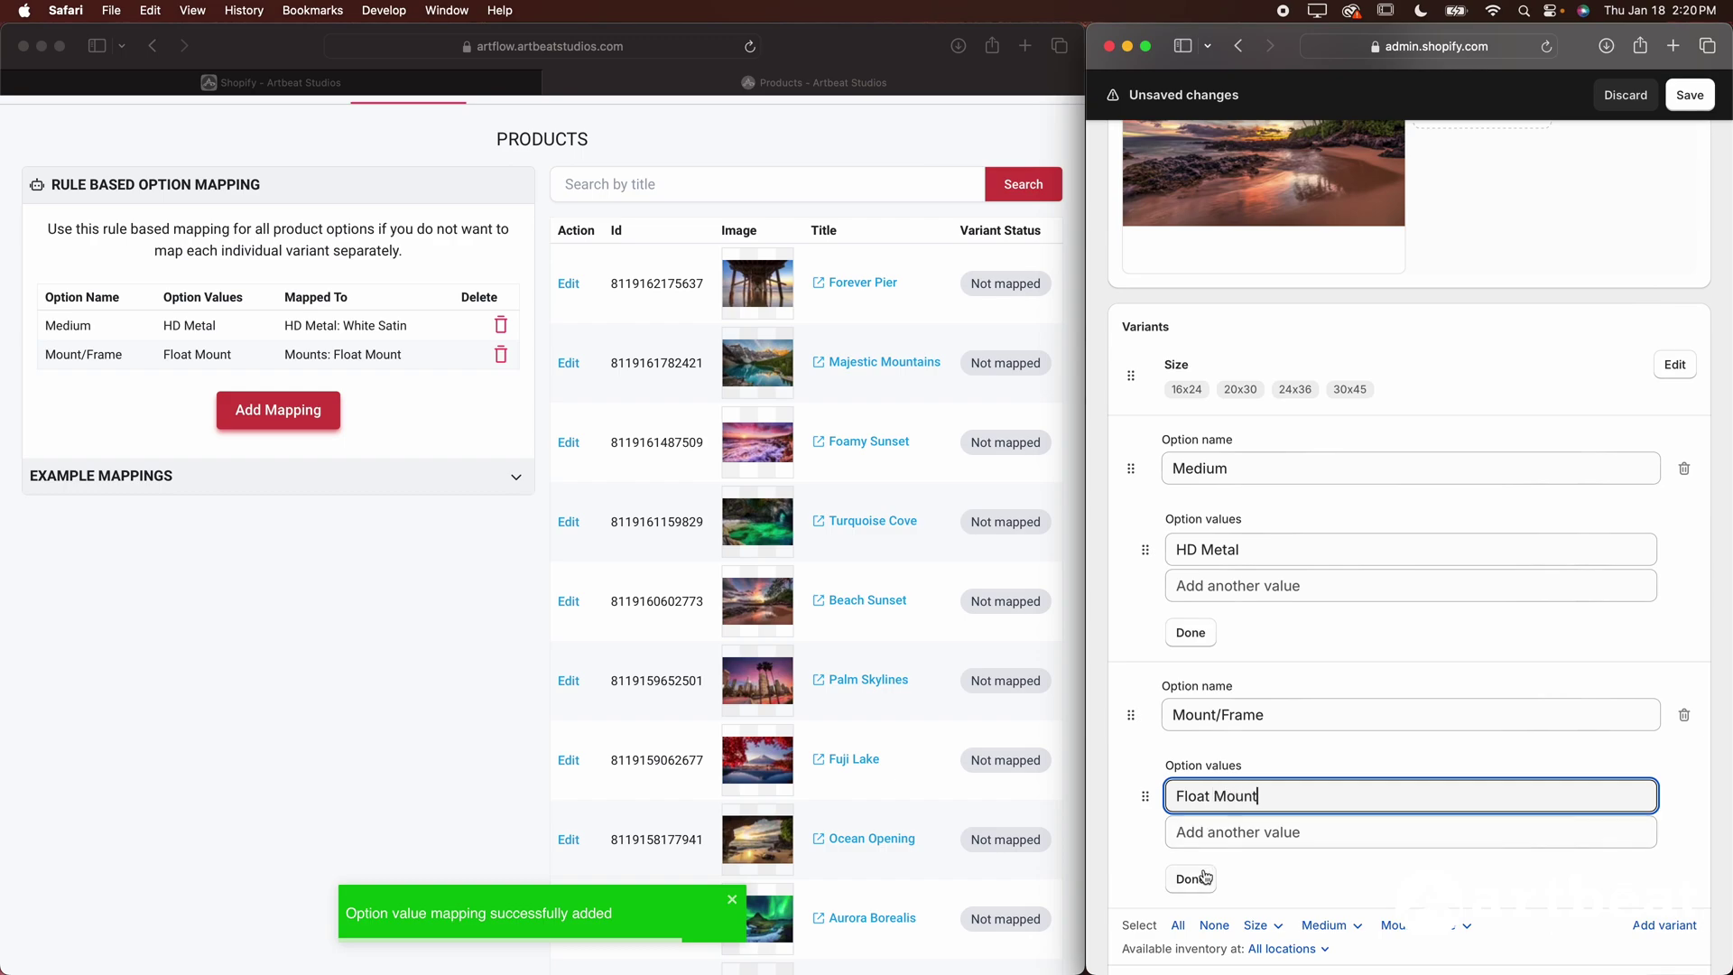
{"action": "left_click", "coordinate": [1201, 877]}
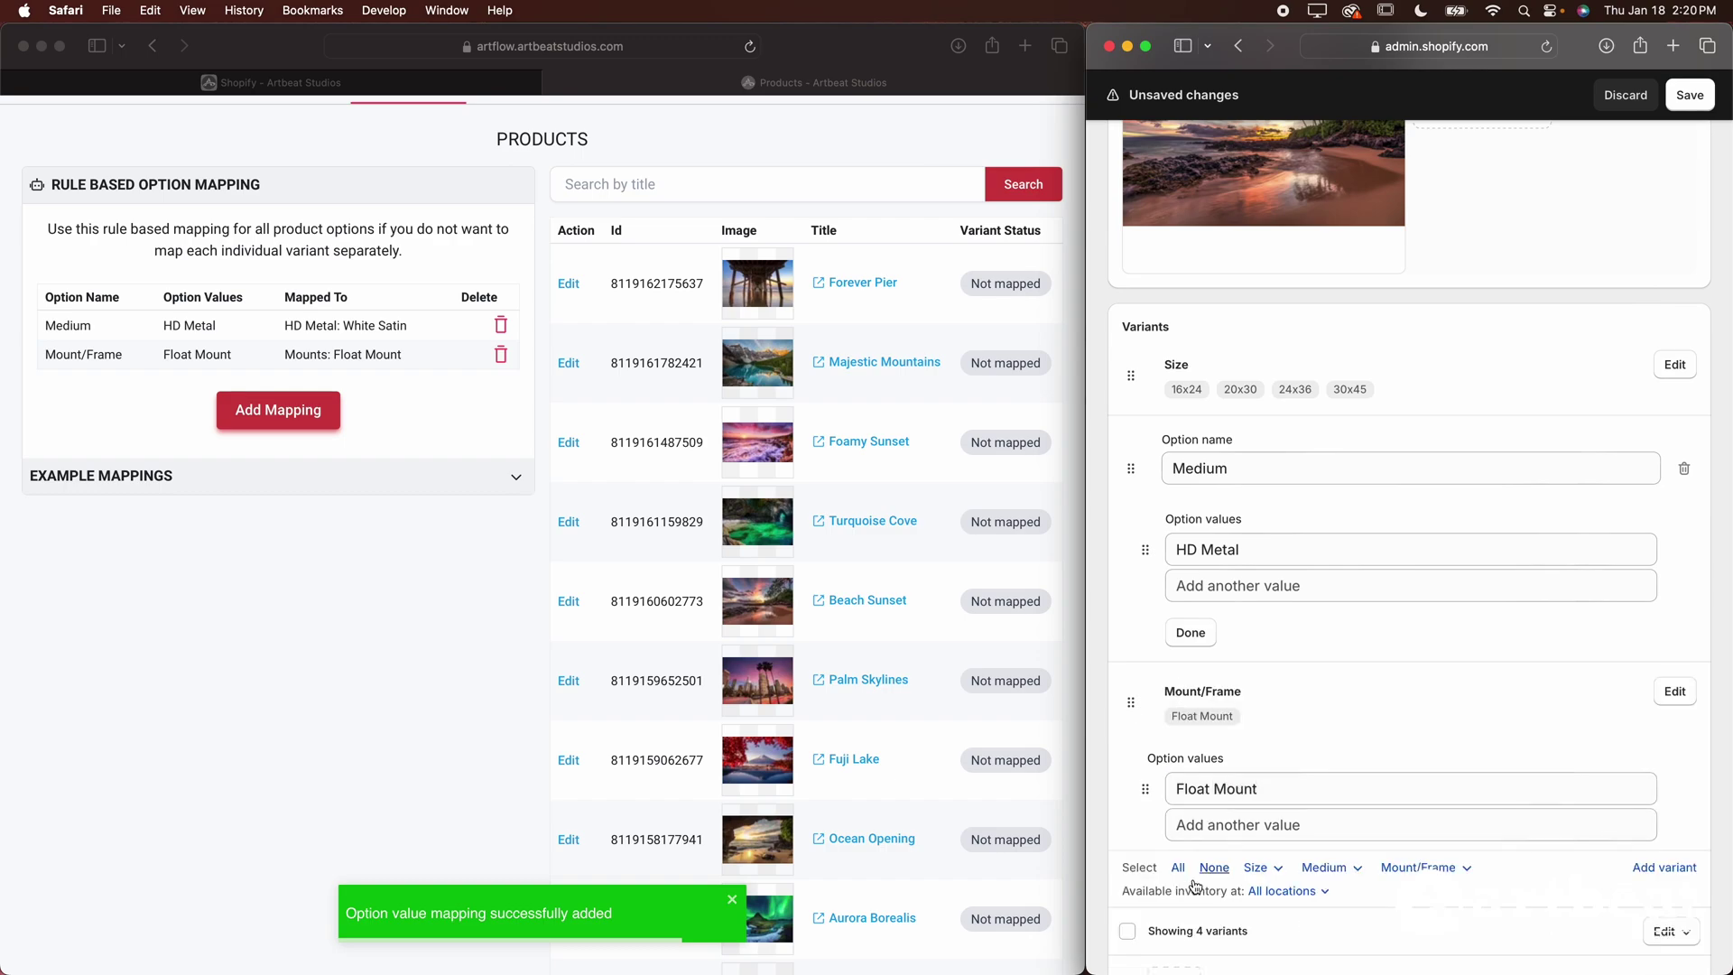
{"action": "left_click", "coordinate": [1190, 635]}
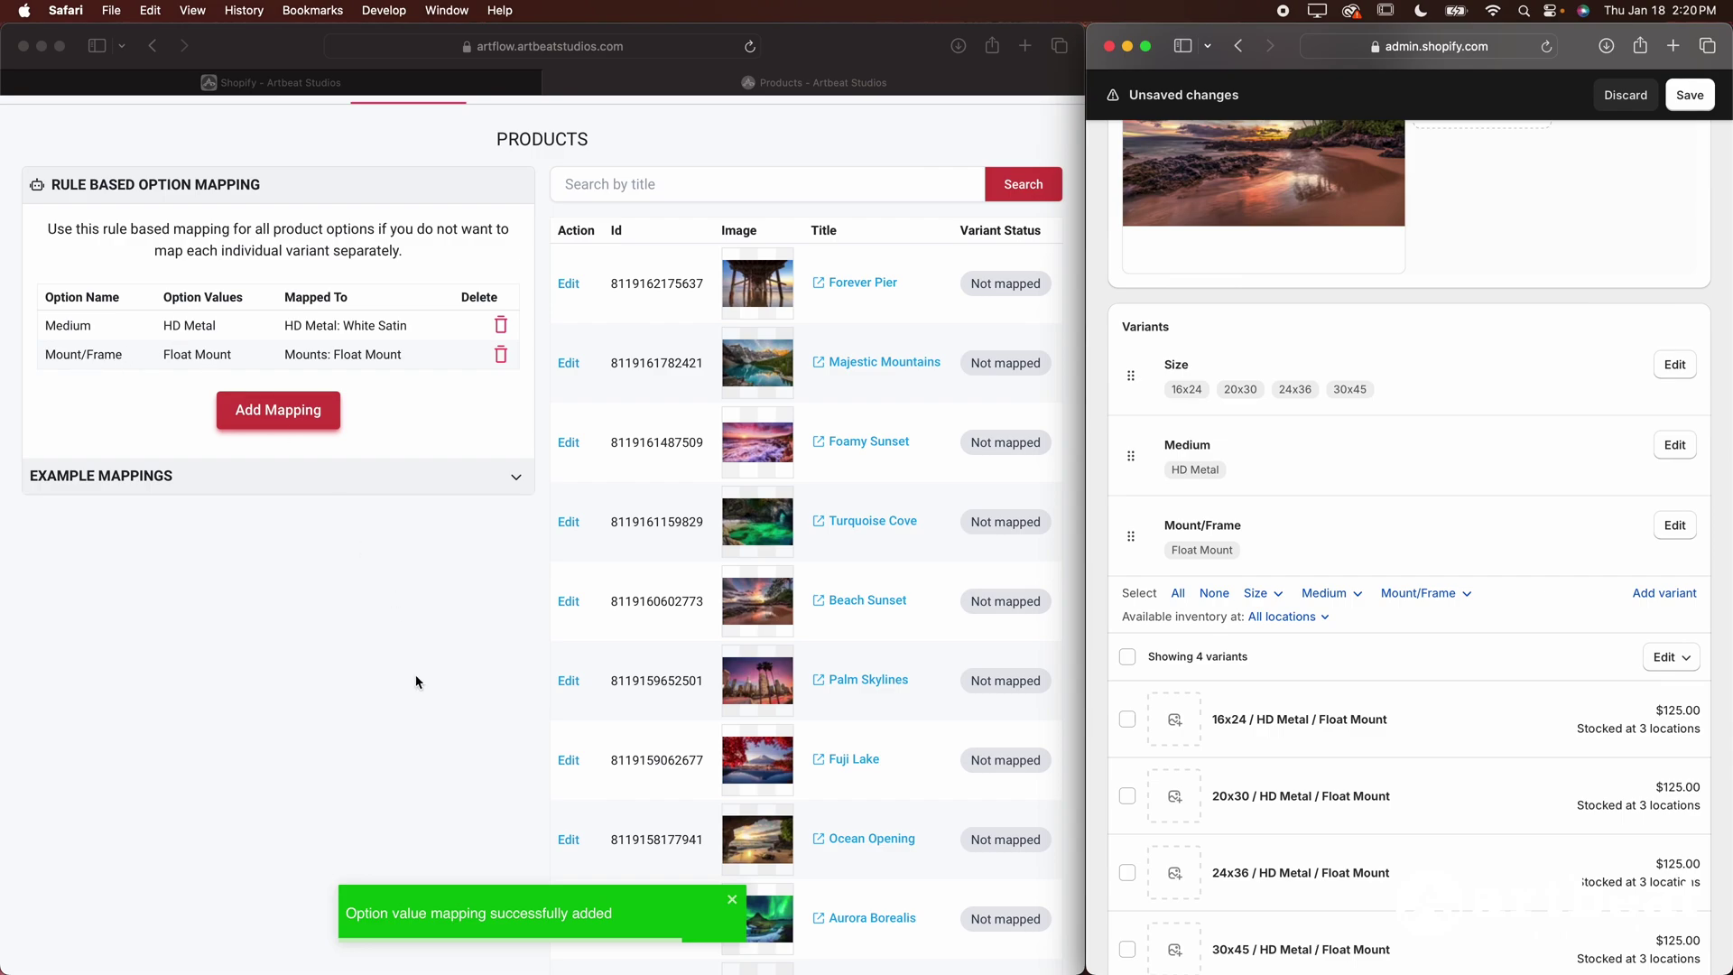
- Create the remaining Medium and Mount/Frame rules, such as Giclee Canvas and Natural Wood
{"action": "left_click", "coordinate": [429, 611]}
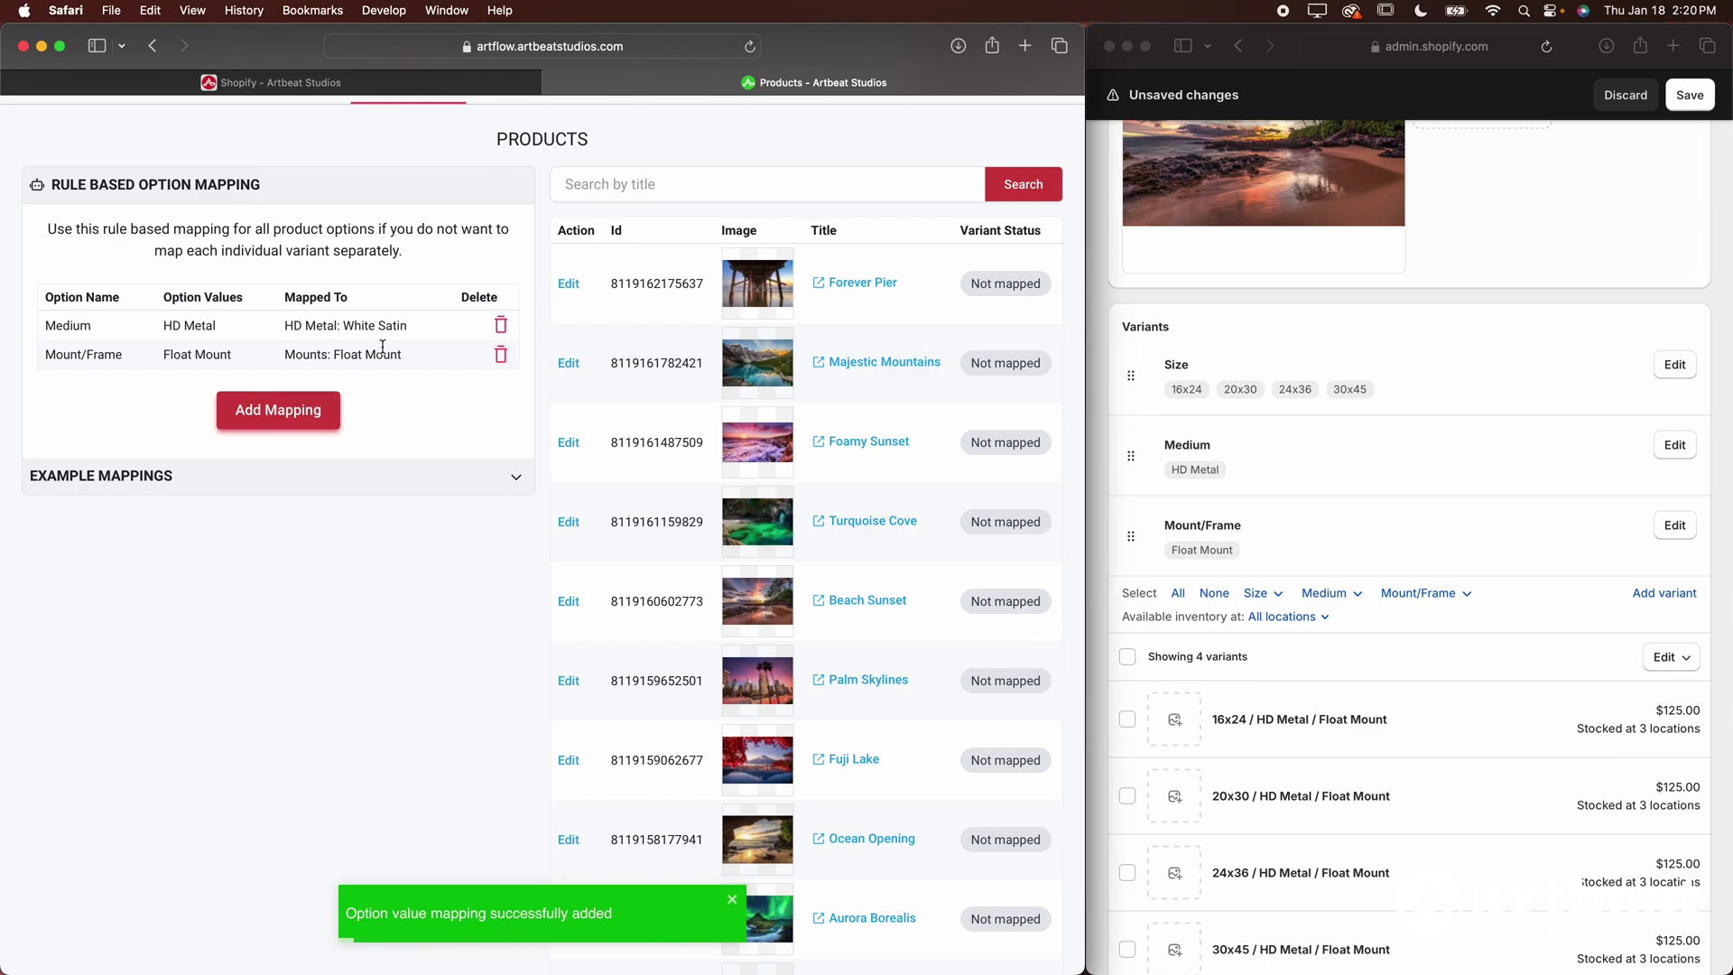
{"action": "left_click", "coordinate": [316, 411]}
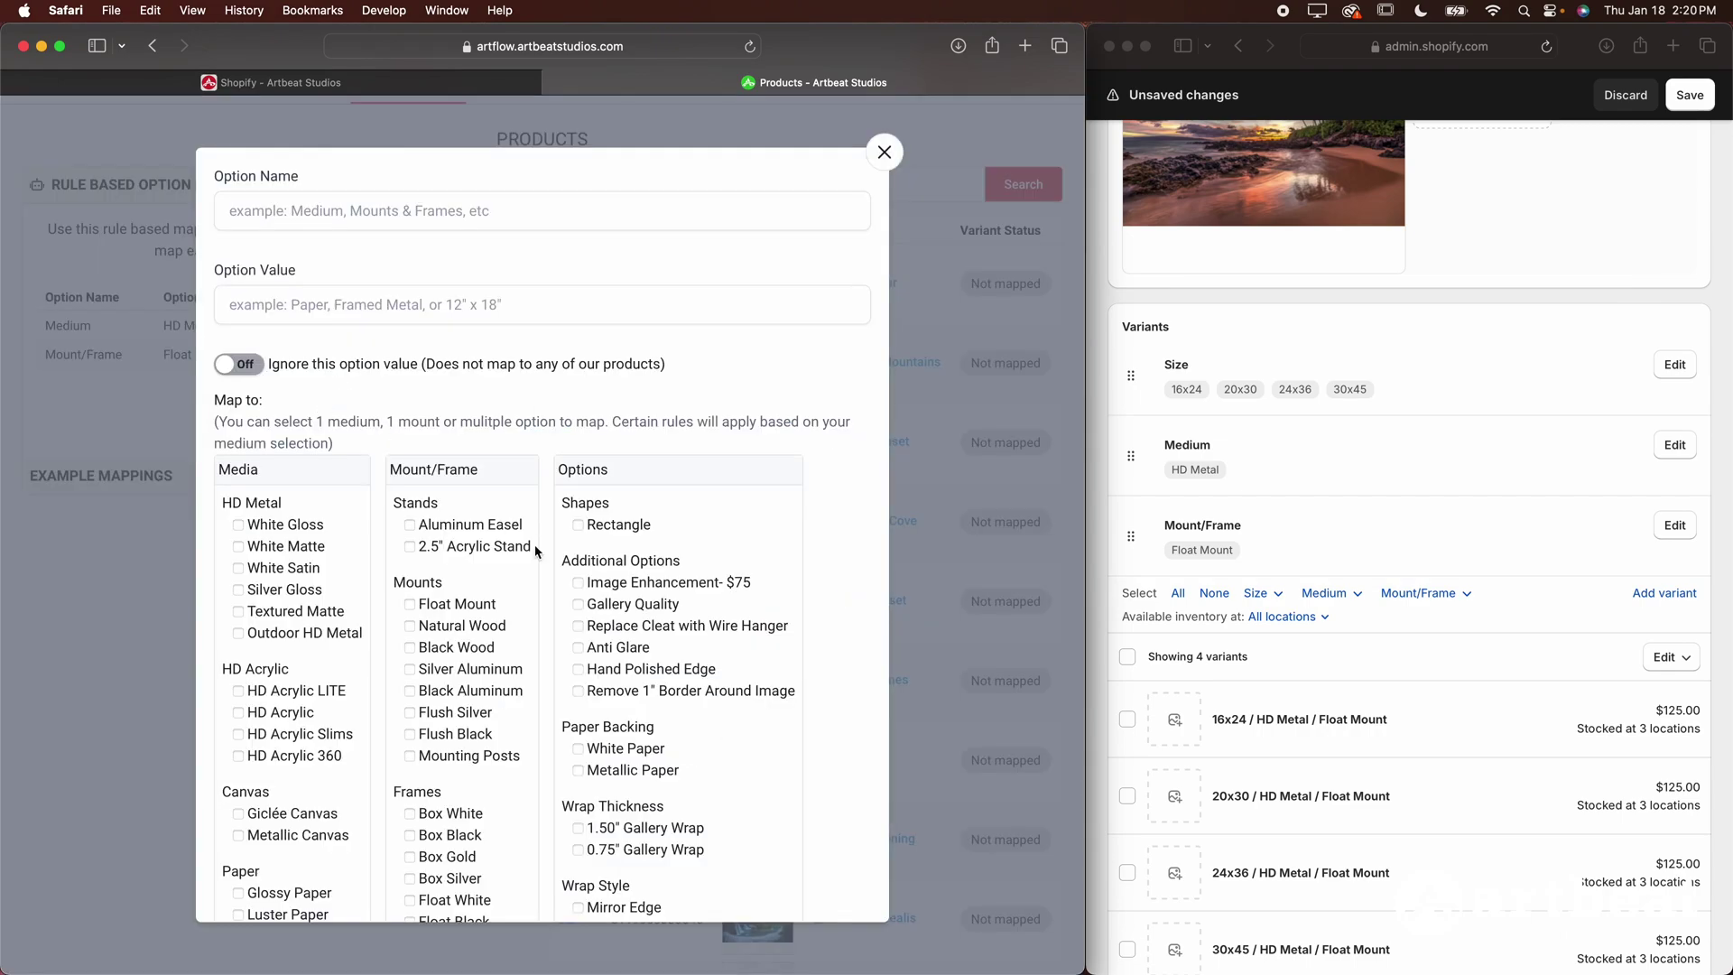
{"action": "scroll", "coordinate": [312, 420], "scroll_direction": "down", "scroll_amount": 3}
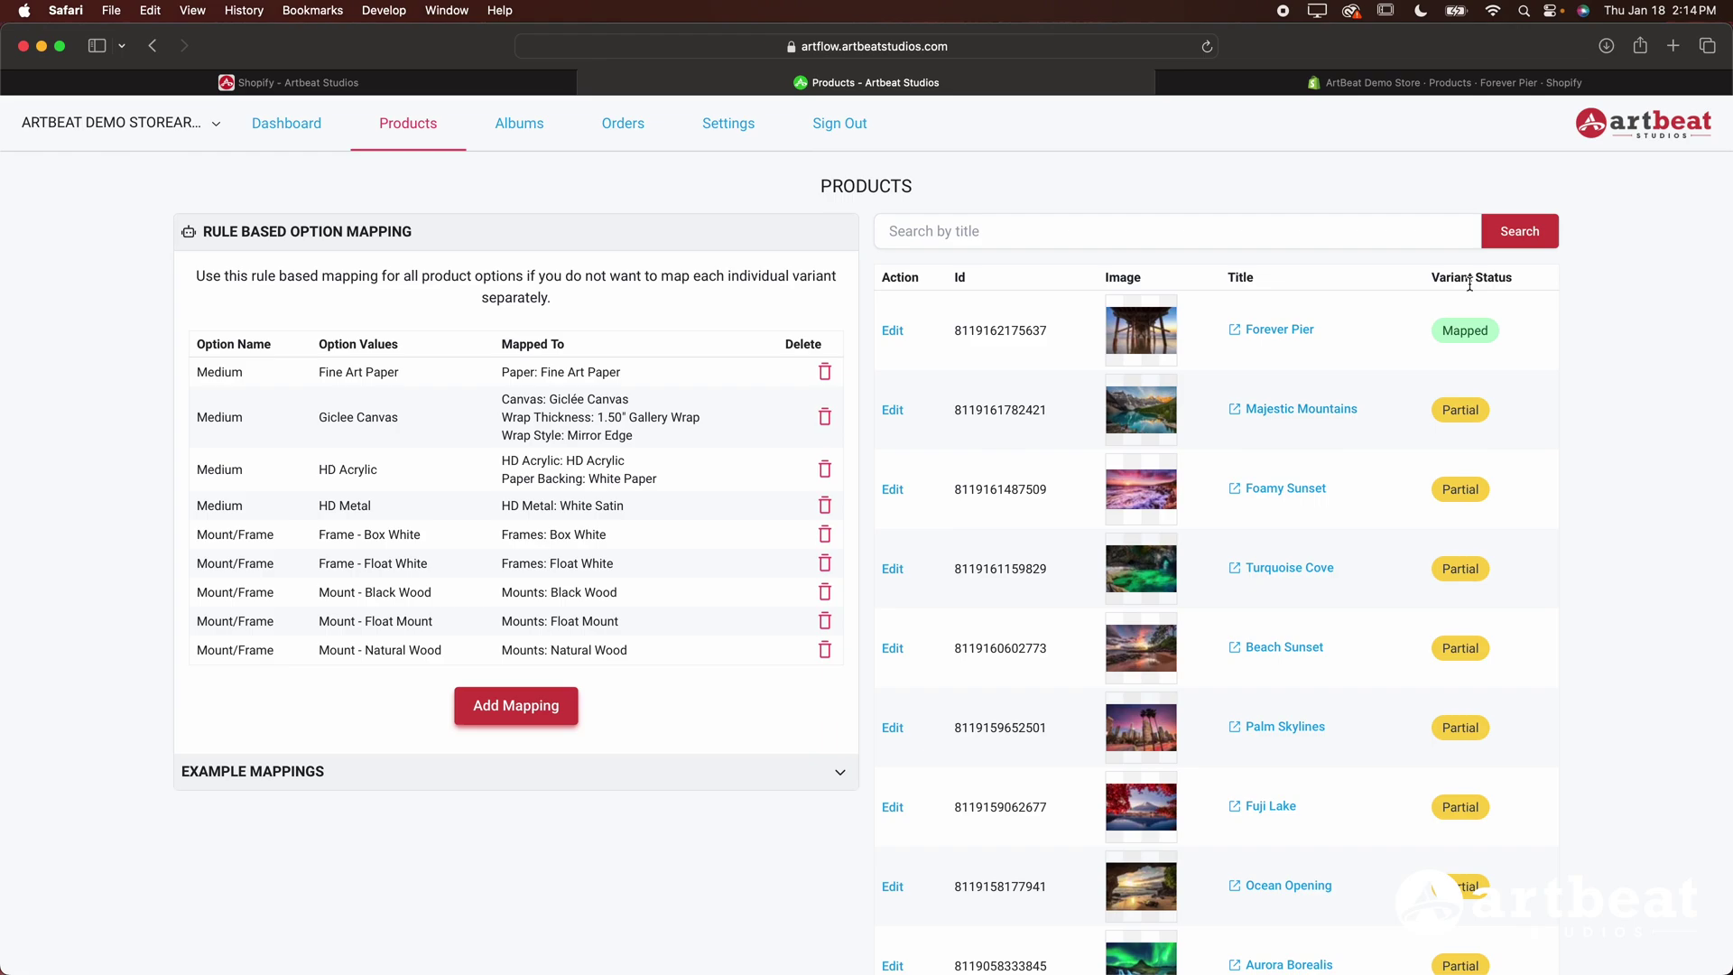
- Open the variant mapping details for the Majestic Mountains product
{"action": "scroll", "coordinate": [1468, 284], "scroll_direction": "down", "scroll_amount": 2}
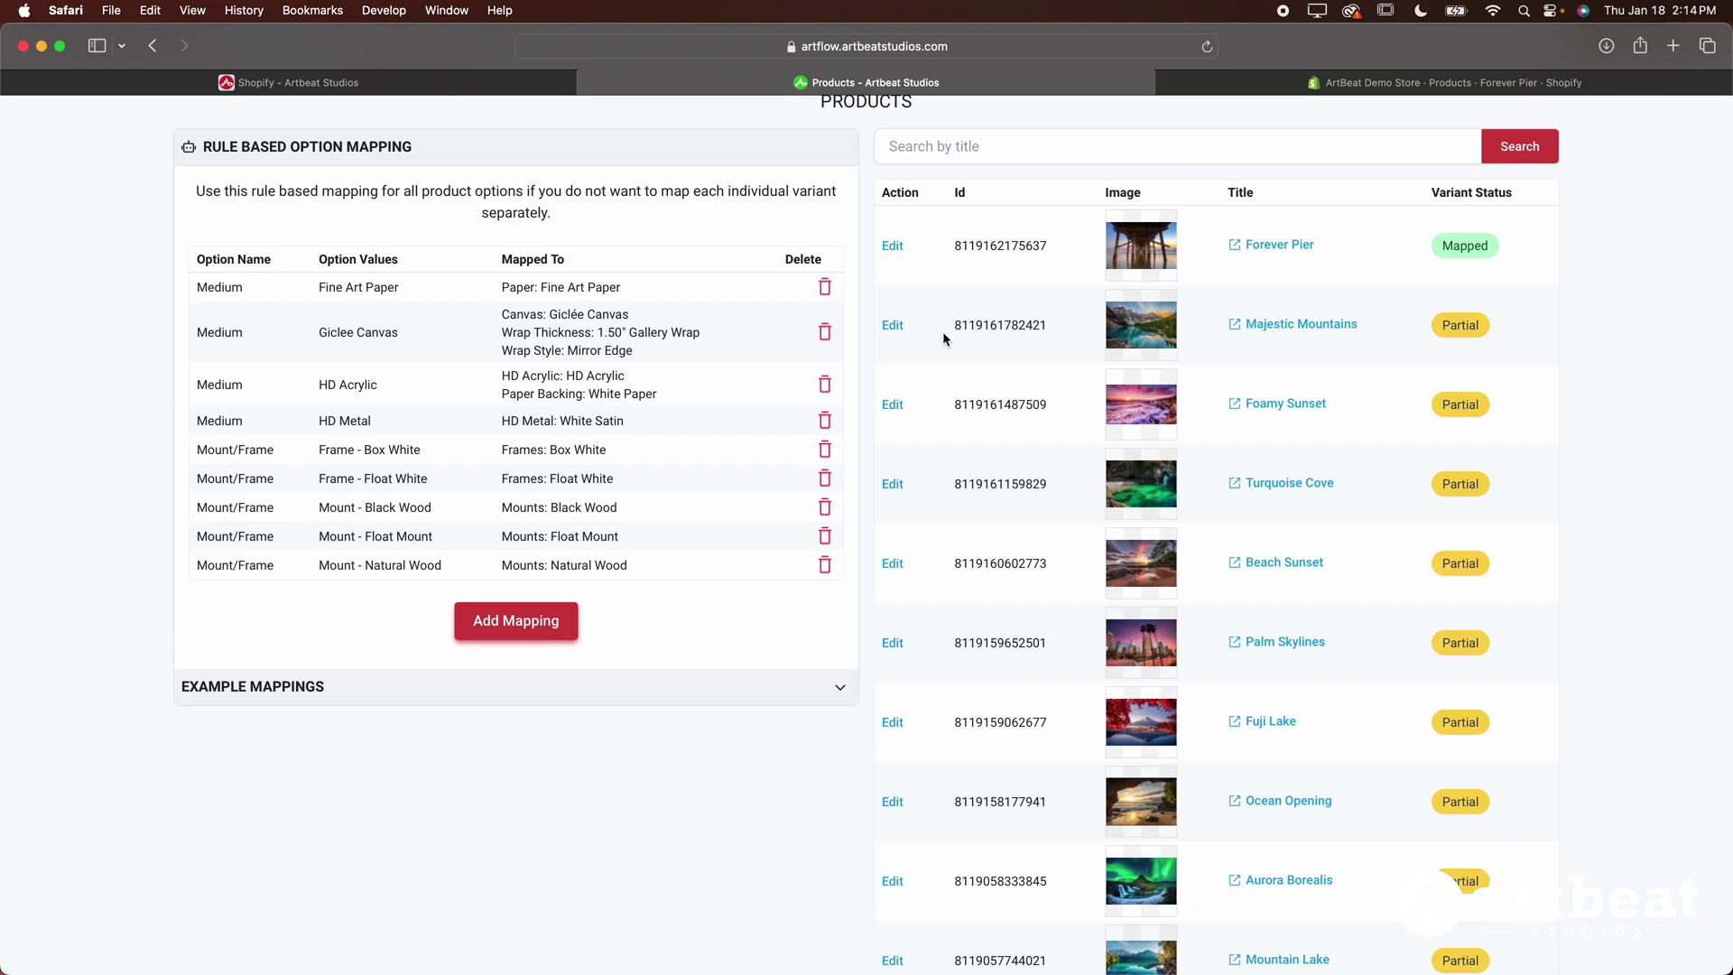
{"action": "left_click", "coordinate": [892, 325]}
- Review Majestic Mountains' mapped variant SKUs like SATIN_16x24_FLOAT, then close the details
{"action": "scroll", "coordinate": [1011, 497], "scroll_direction": "down", "scroll_amount": 10}
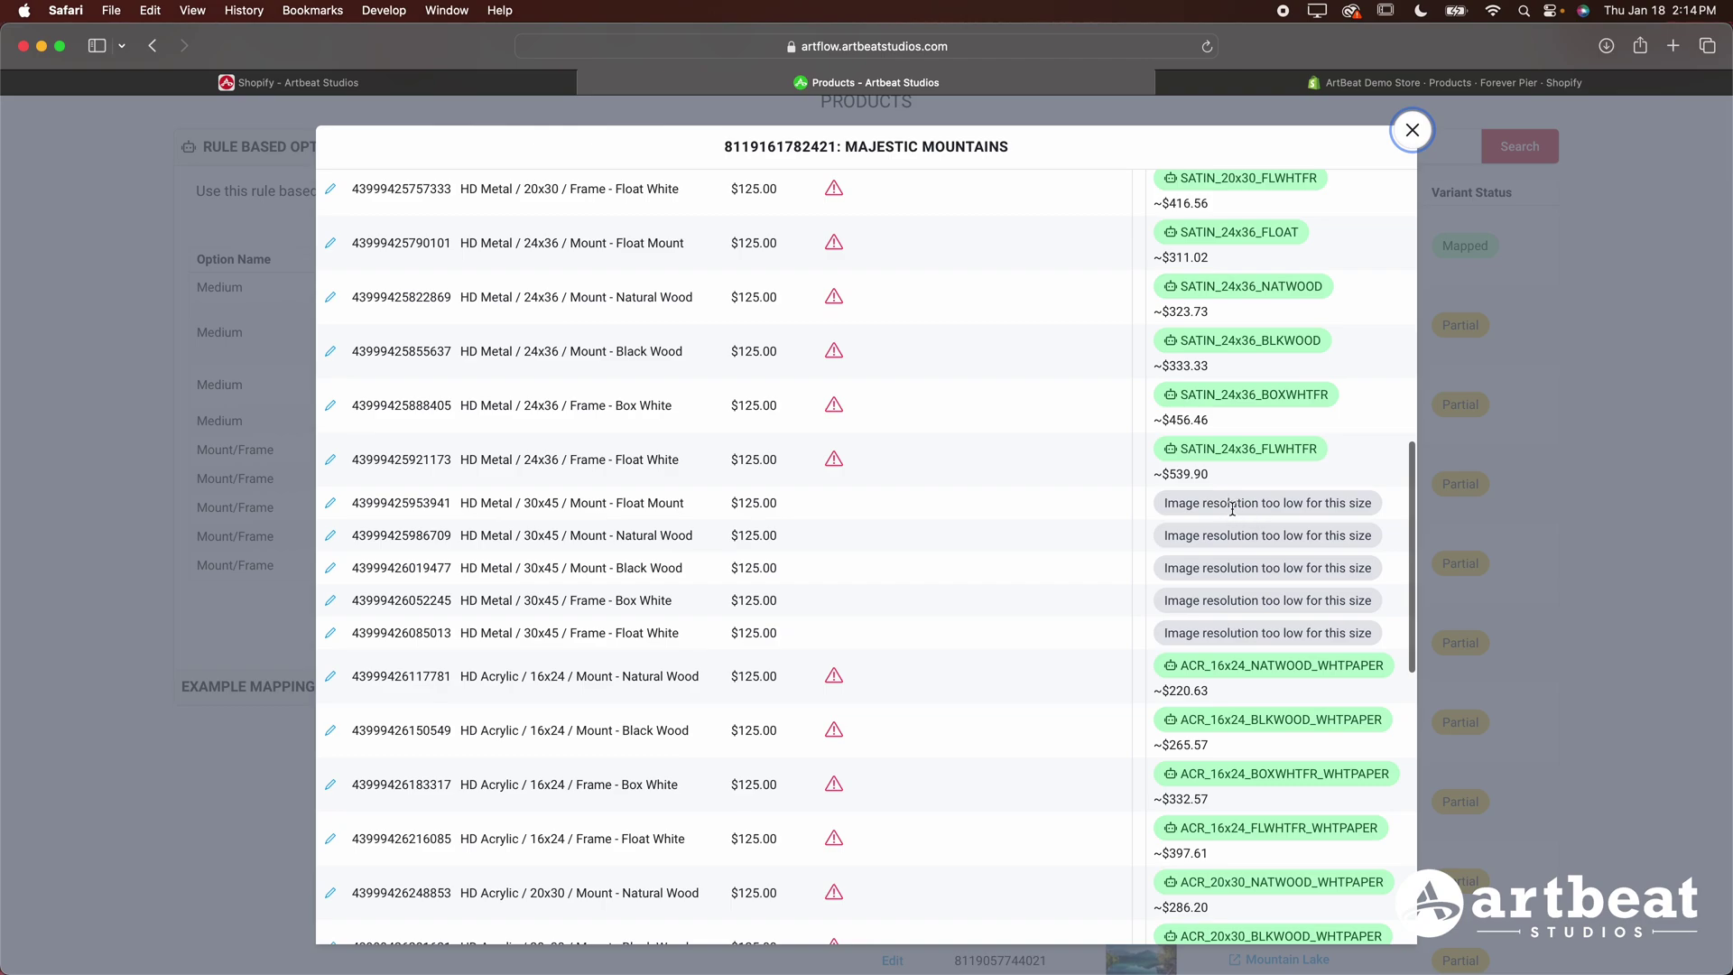
{"action": "scroll", "coordinate": [1238, 505], "scroll_direction": "up", "scroll_amount": 10}
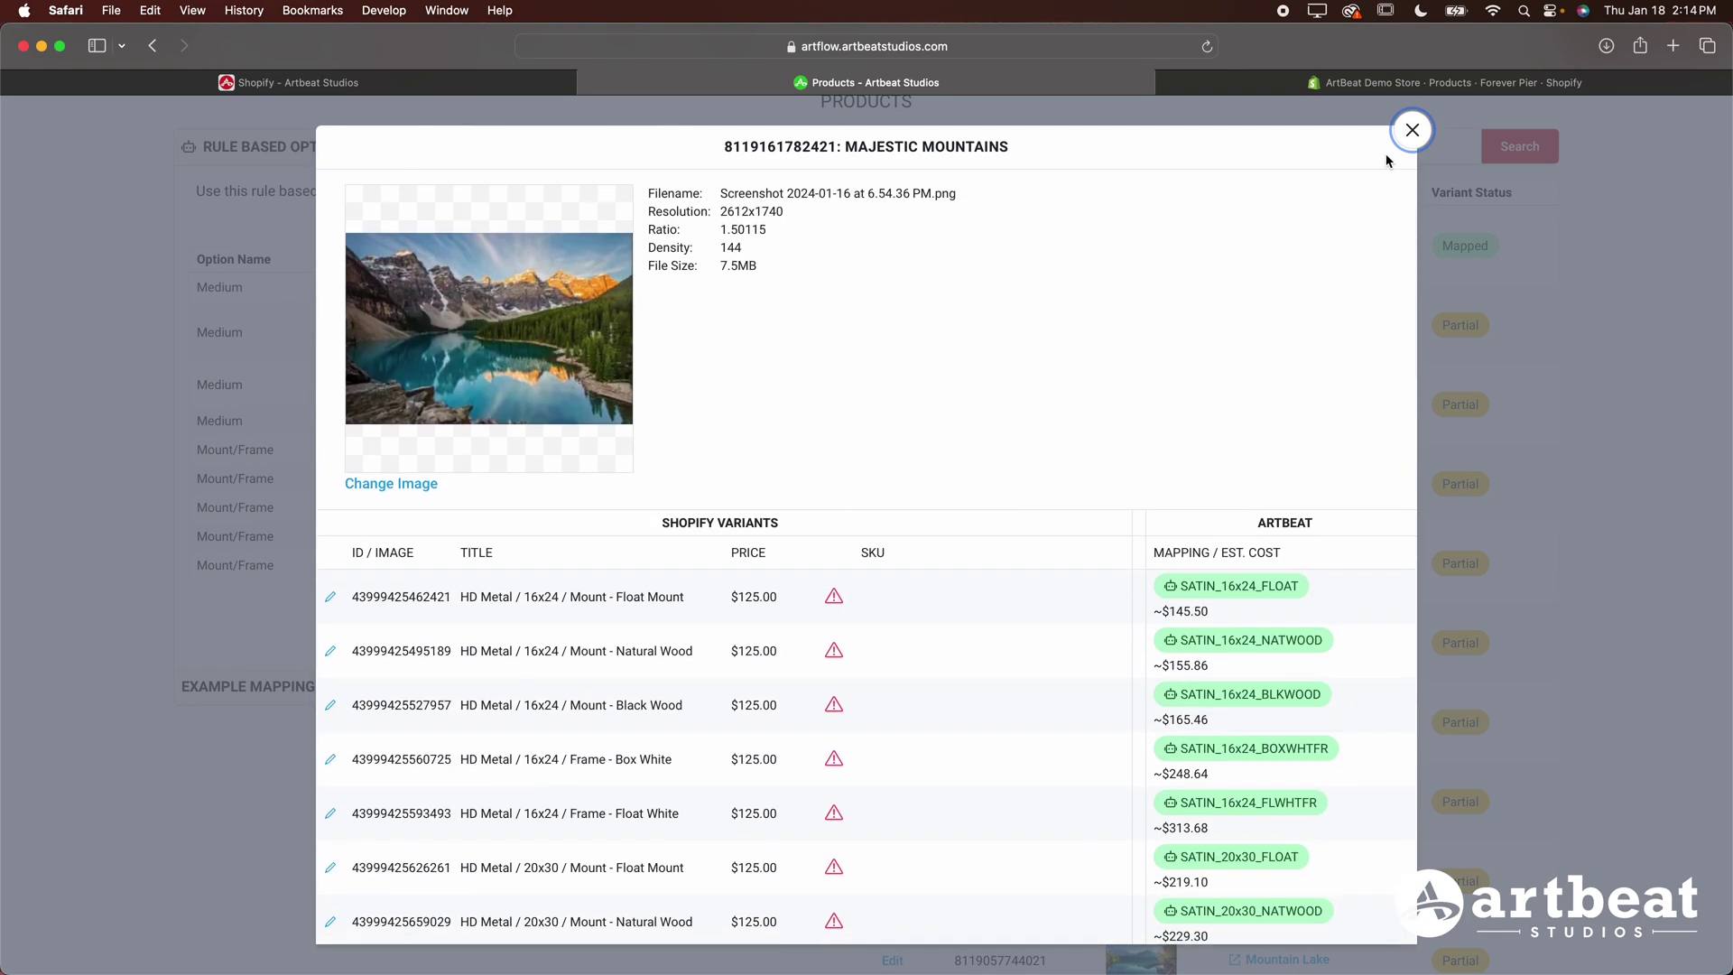
{"action": "scroll", "coordinate": [1148, 473], "scroll_direction": "down", "scroll_amount": 15}
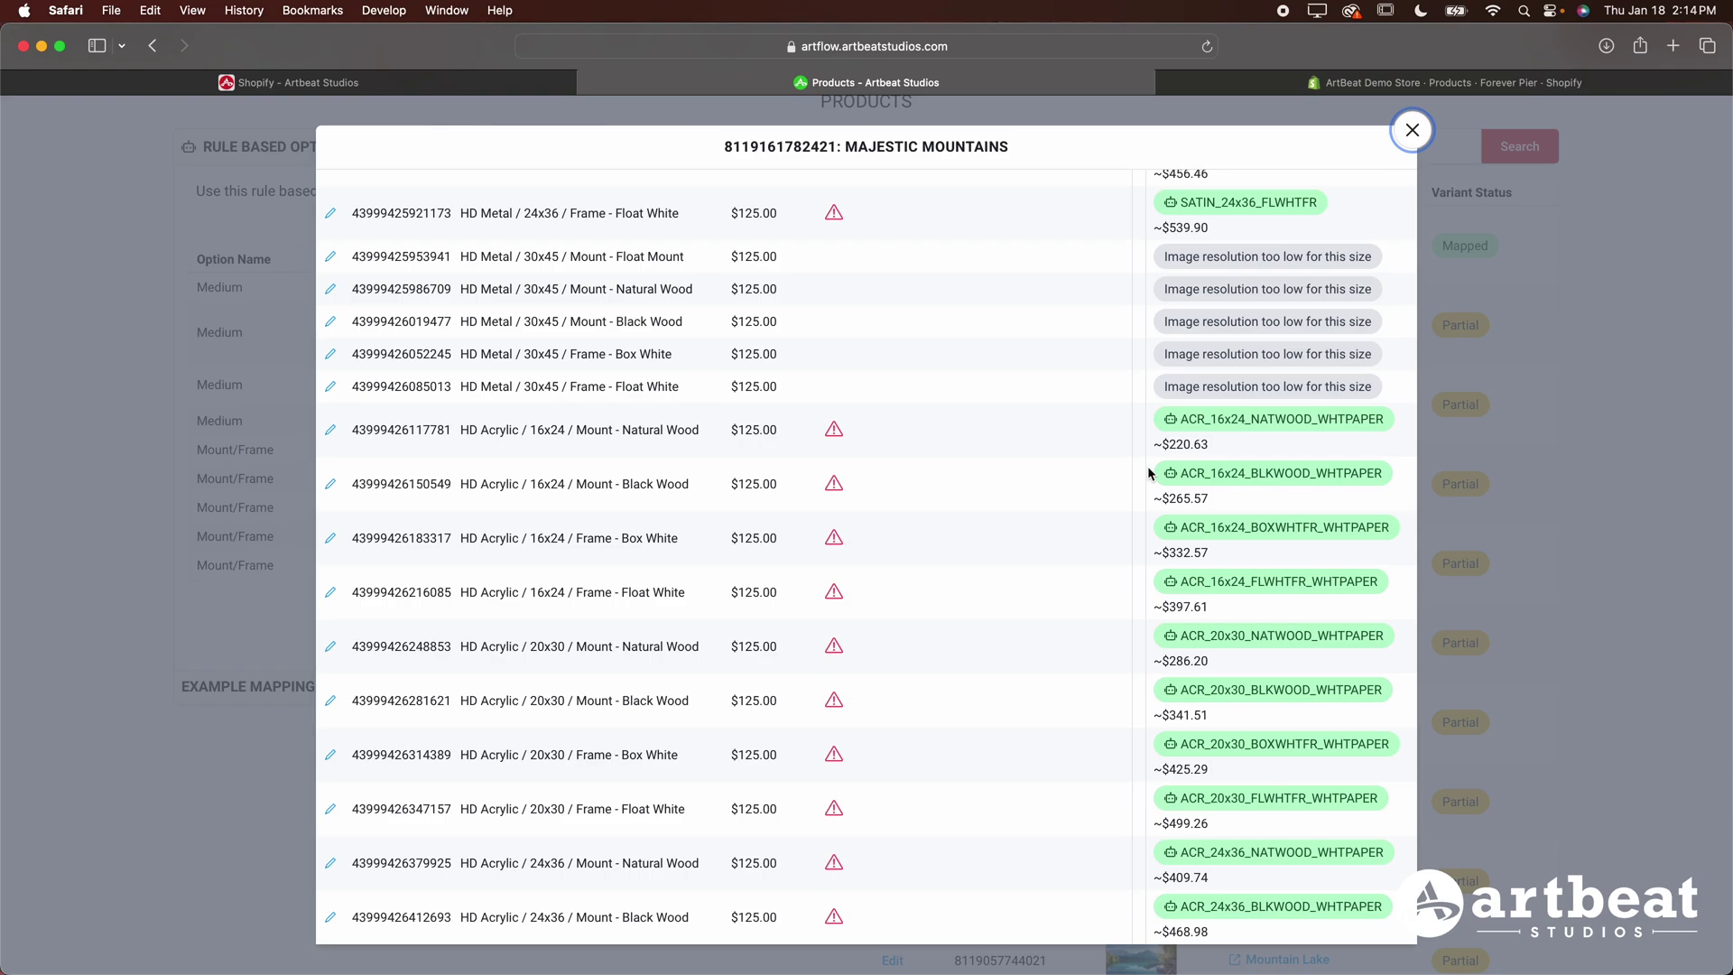
{"action": "scroll", "coordinate": [1148, 473], "scroll_direction": "up", "scroll_amount": 3}
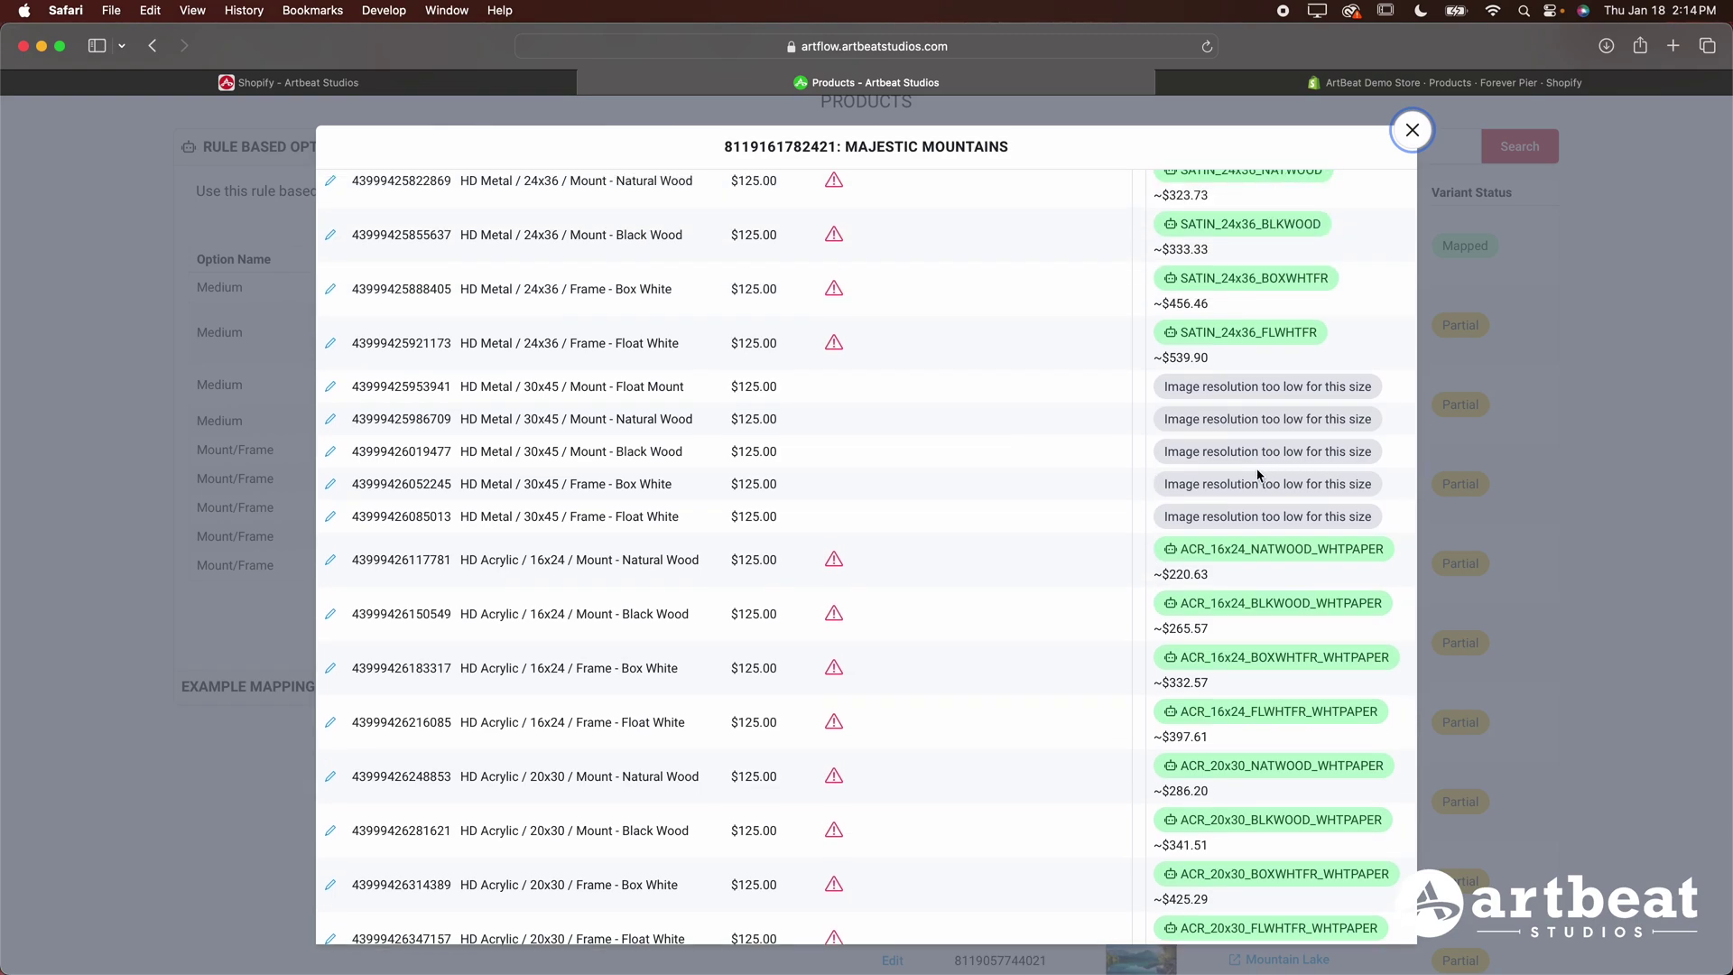
{"action": "left_click", "coordinate": [1411, 130]}
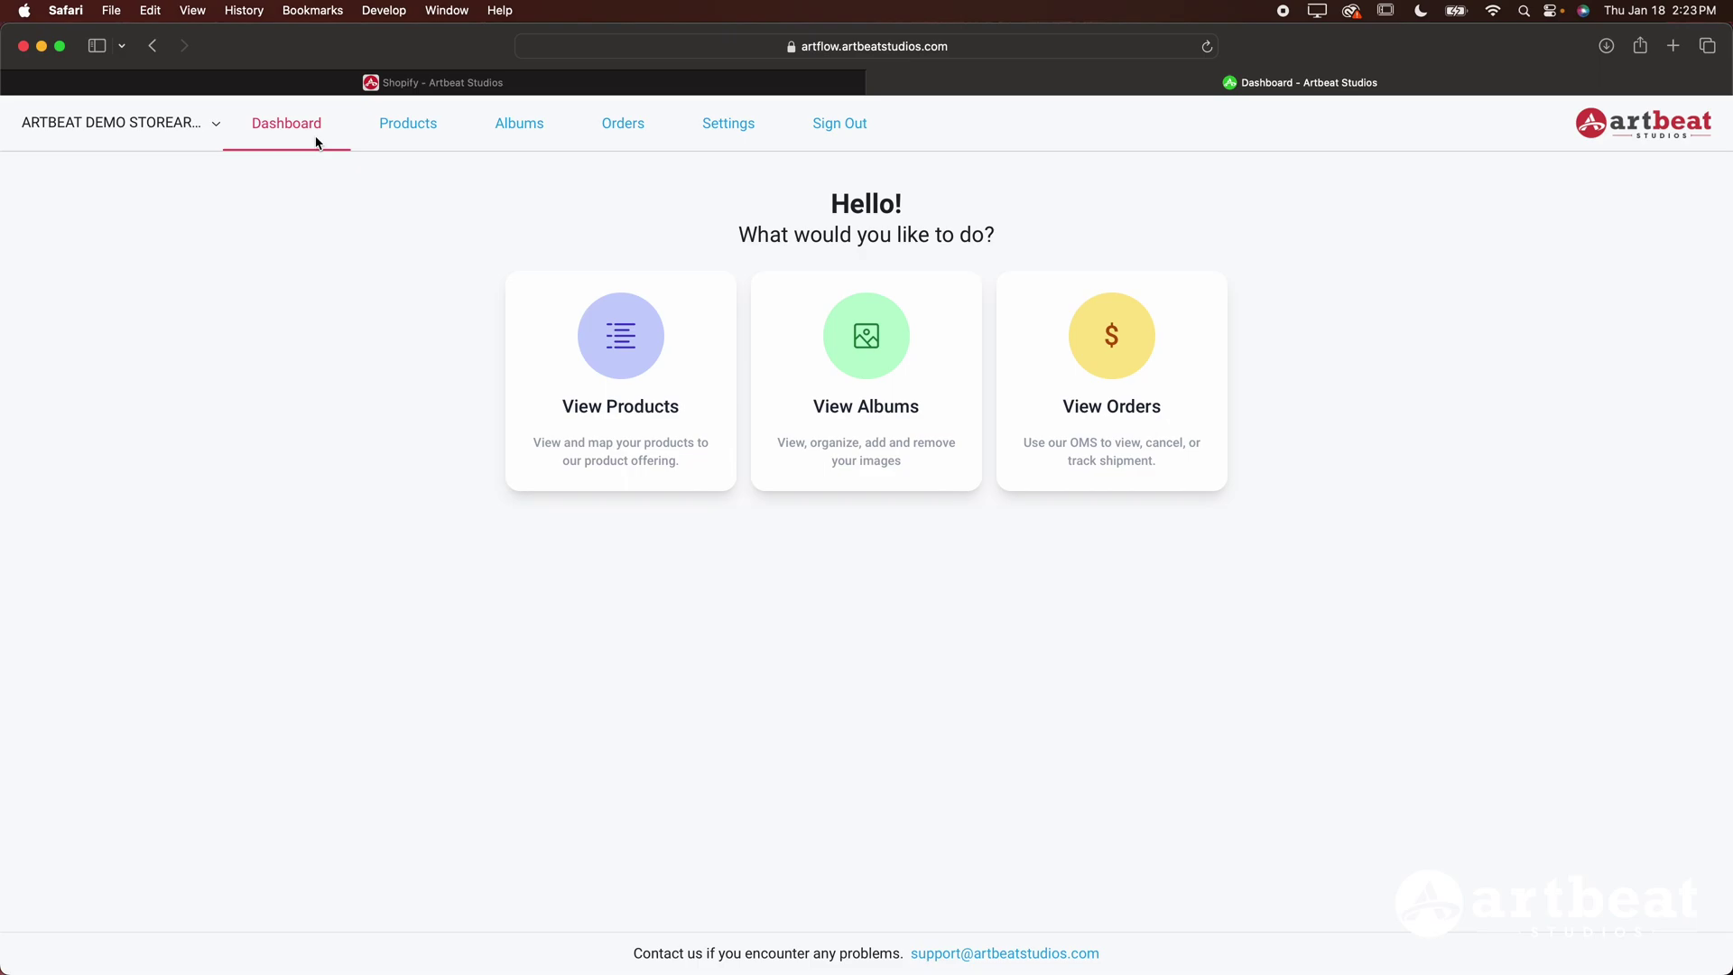
- Go from the Dashboard to the Orders page via View Orders
{"action": "left_click", "coordinate": [1047, 349]}
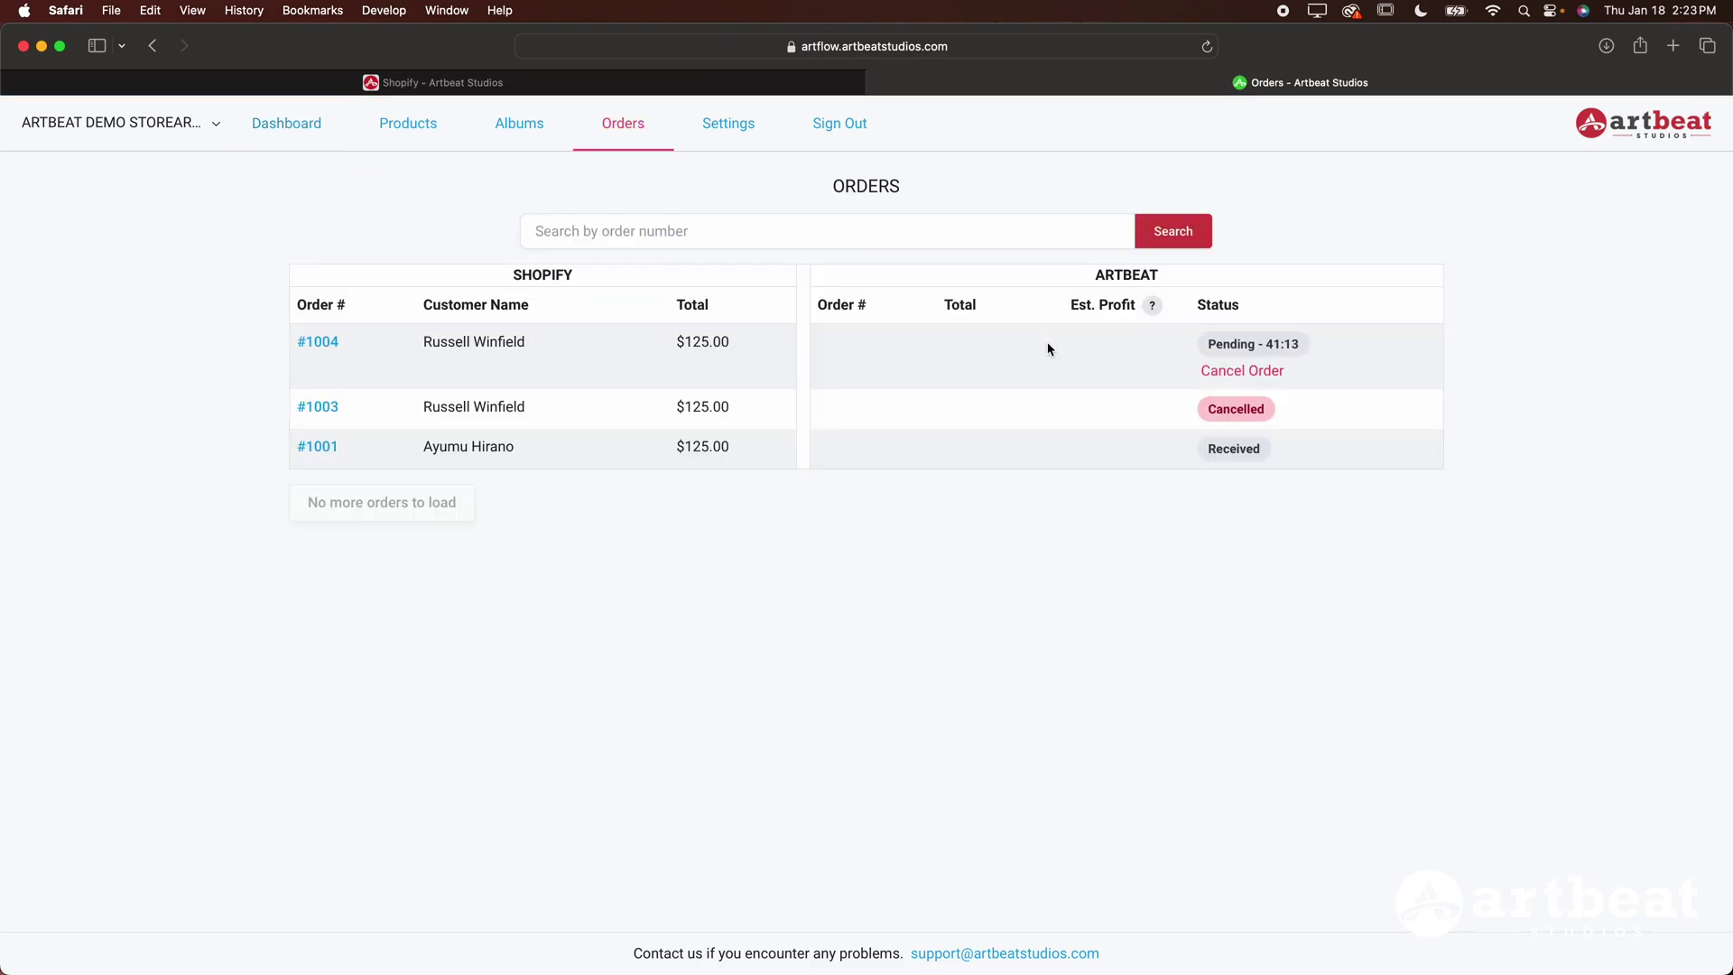